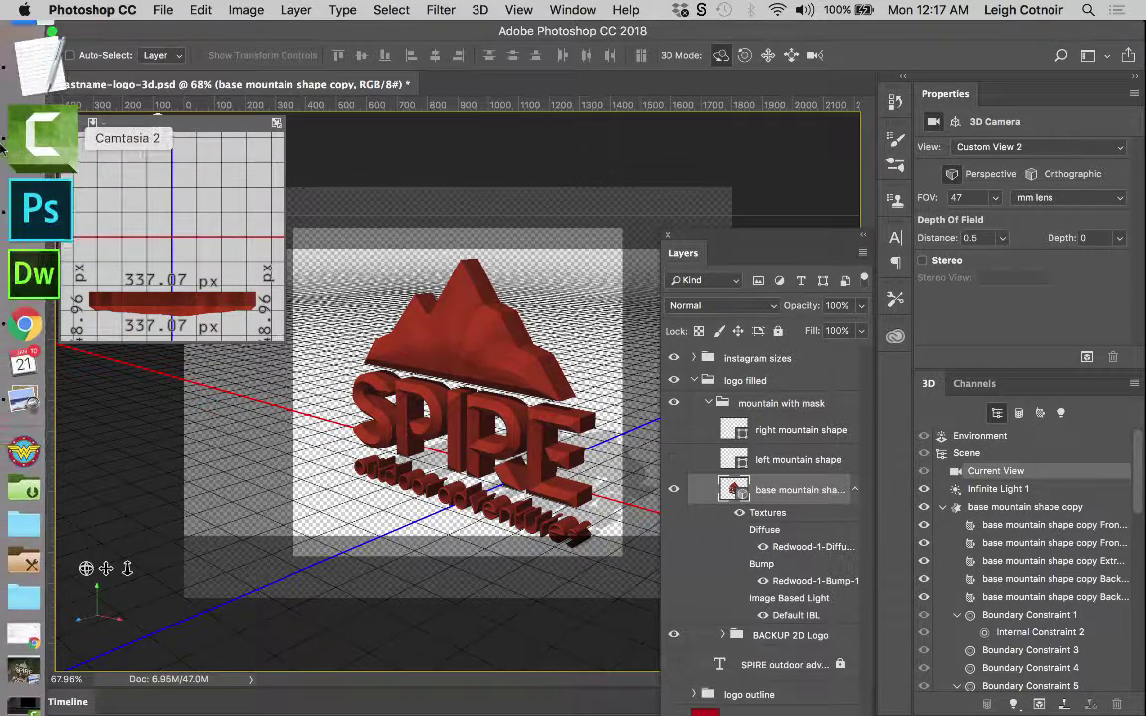
# Switch to Finder, preview and open lastname-logo-2d.psd from the MAT-210 Project-2 folder, and reposition the floating Layers panel.
pyautogui.click(57, 77)
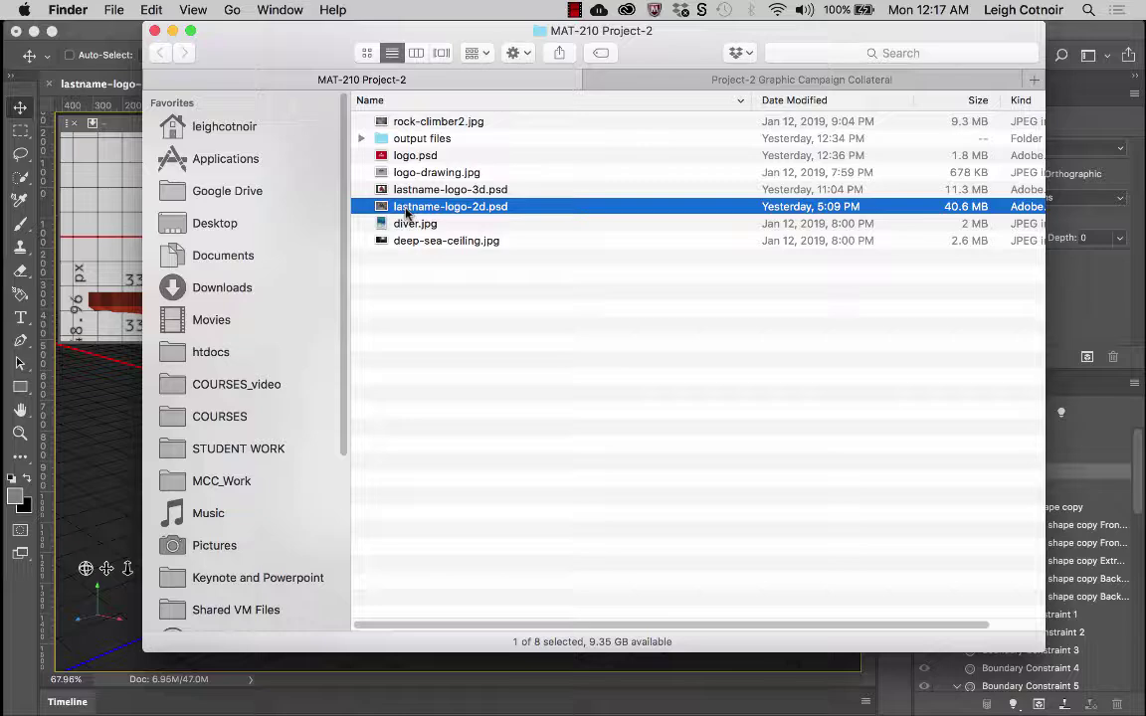
pyautogui.press('space')
pyautogui.press('space')
pyautogui.doubleClick(379, 209)
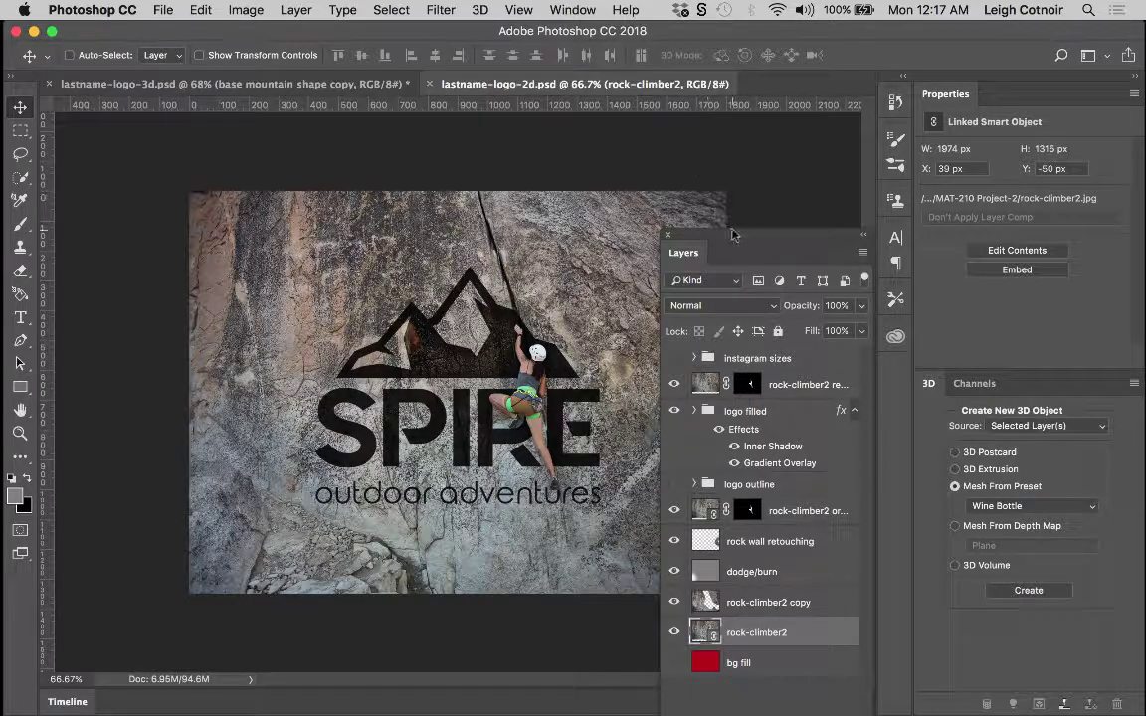
pyautogui.moveTo(732, 234); pyautogui.dragTo(724, 143)
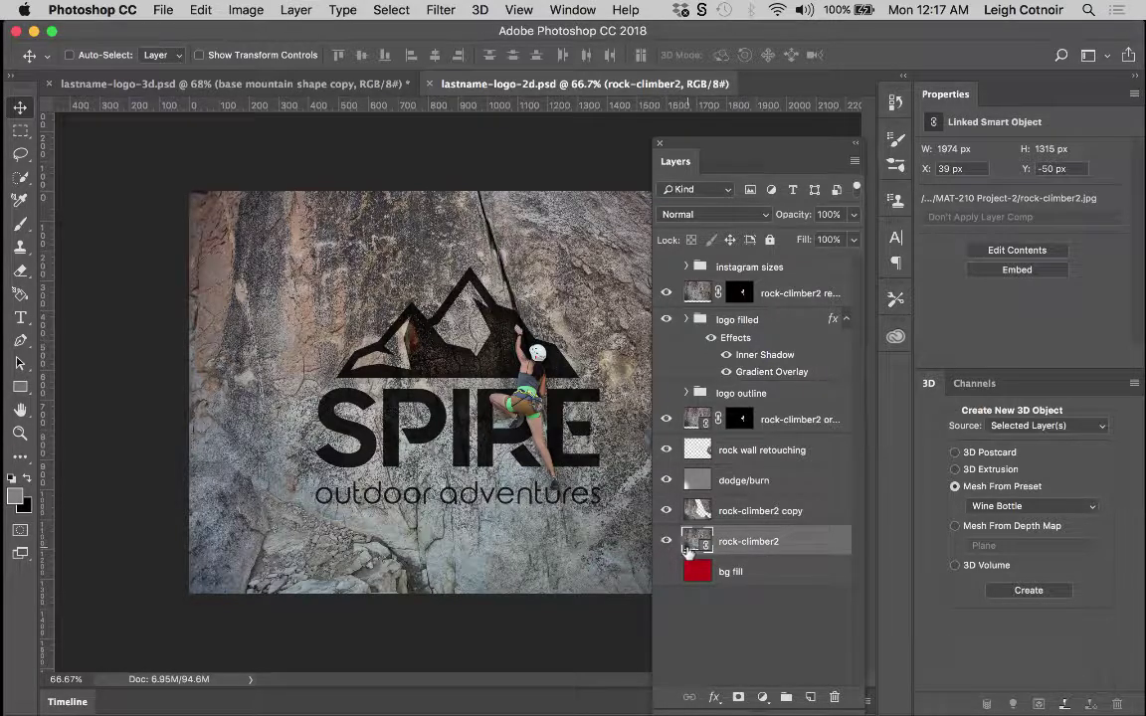
pyautogui.rightClick(750, 542)
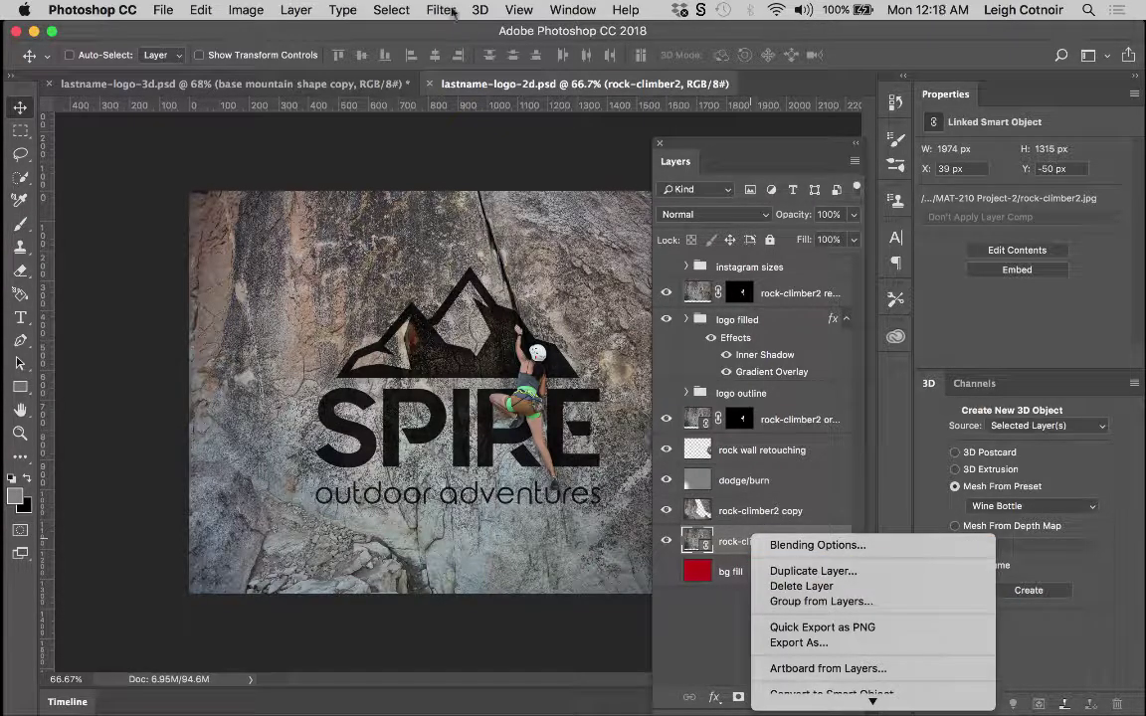
pyautogui.click(449, 71)
pyautogui.click(325, 84)
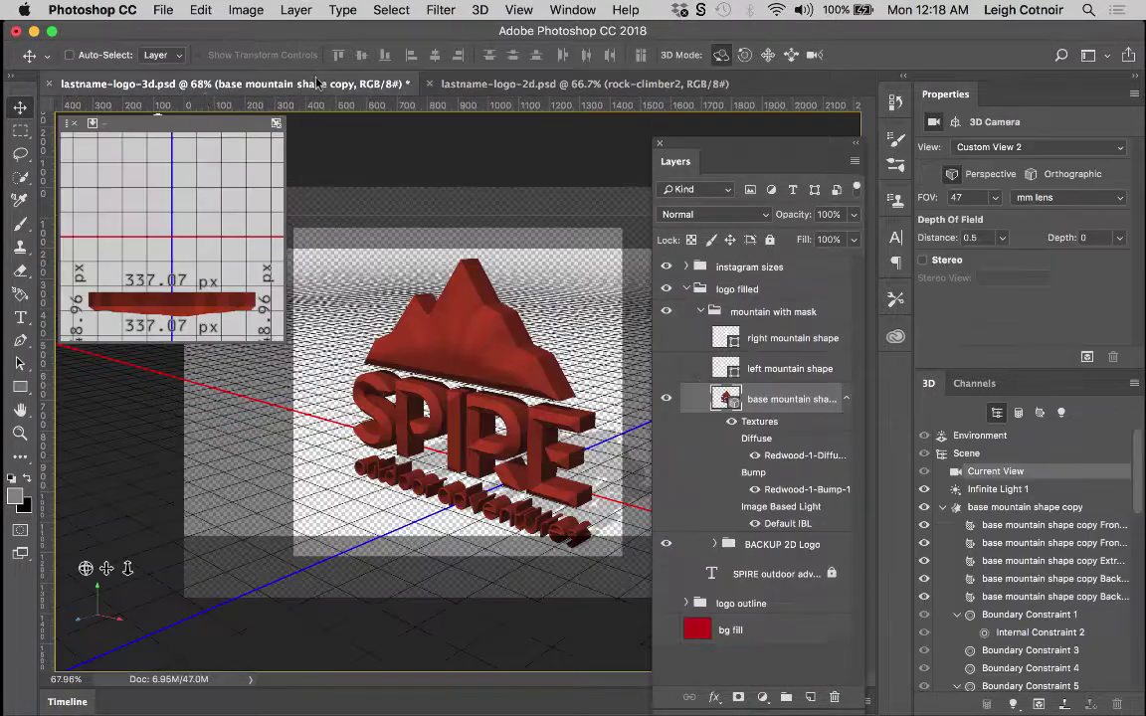
pyautogui.click(503, 85)
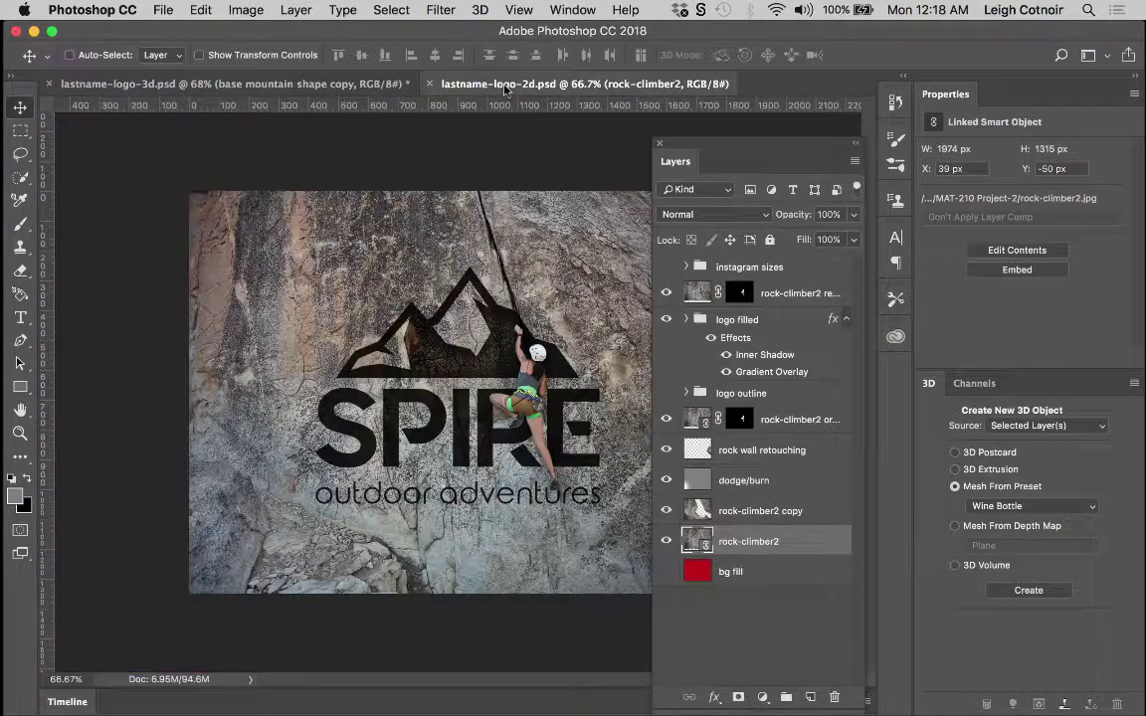
# Duplicate the rock-climber2 layer from lastname-logo-2d.psd into the lastname-logo-3d.psd document under the name rock-climber2.
pyautogui.rightClick(746, 547)
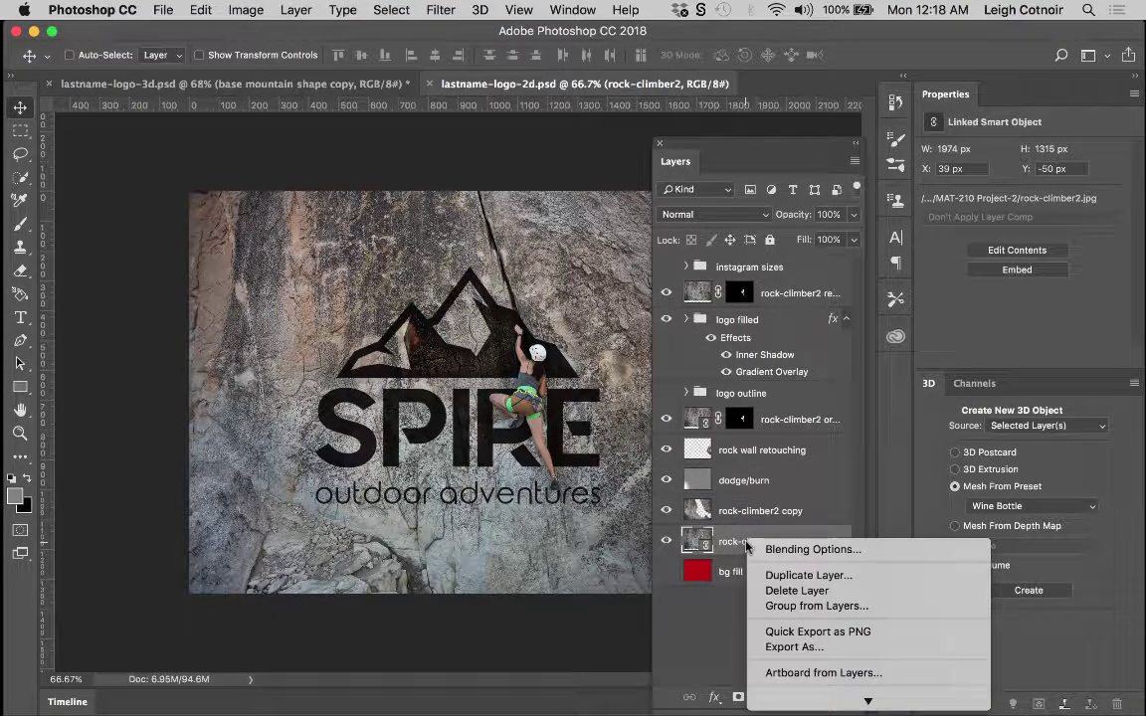
pyautogui.click(801, 577)
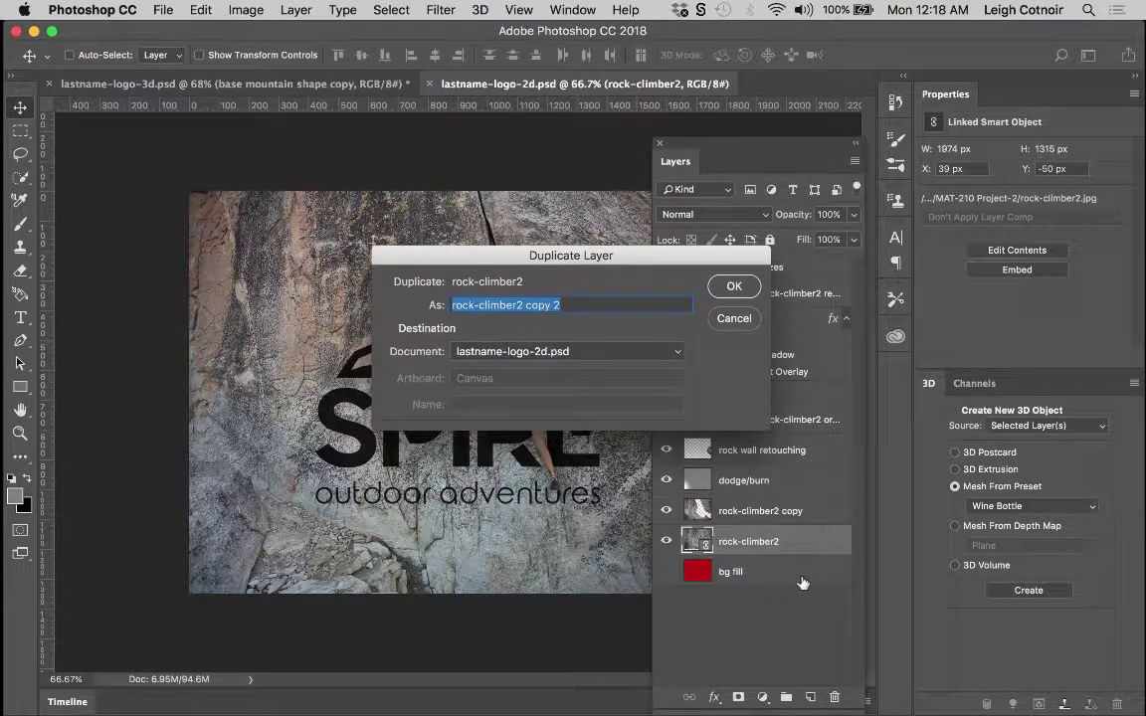
pyautogui.click(626, 352)
pyautogui.click(535, 335)
pyautogui.click(732, 286)
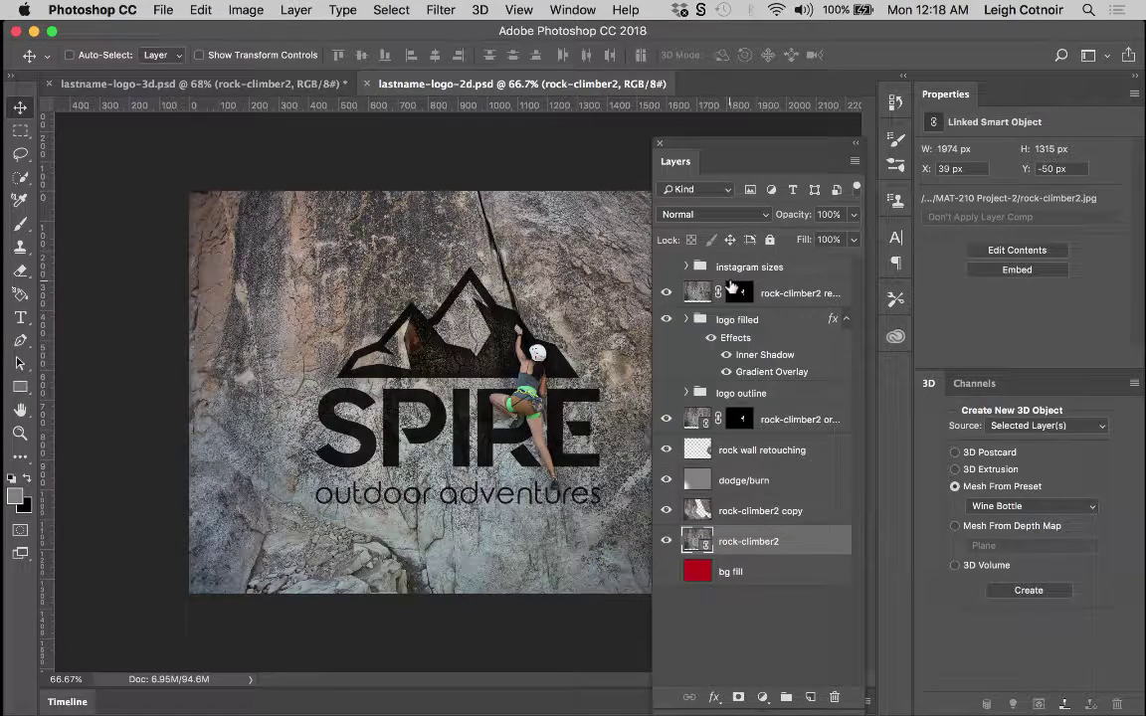
# In lastname-logo-3d.psd, dock the Layers panel beside the Properties panel and hide the instagram sizes group.
pyautogui.click(294, 84)
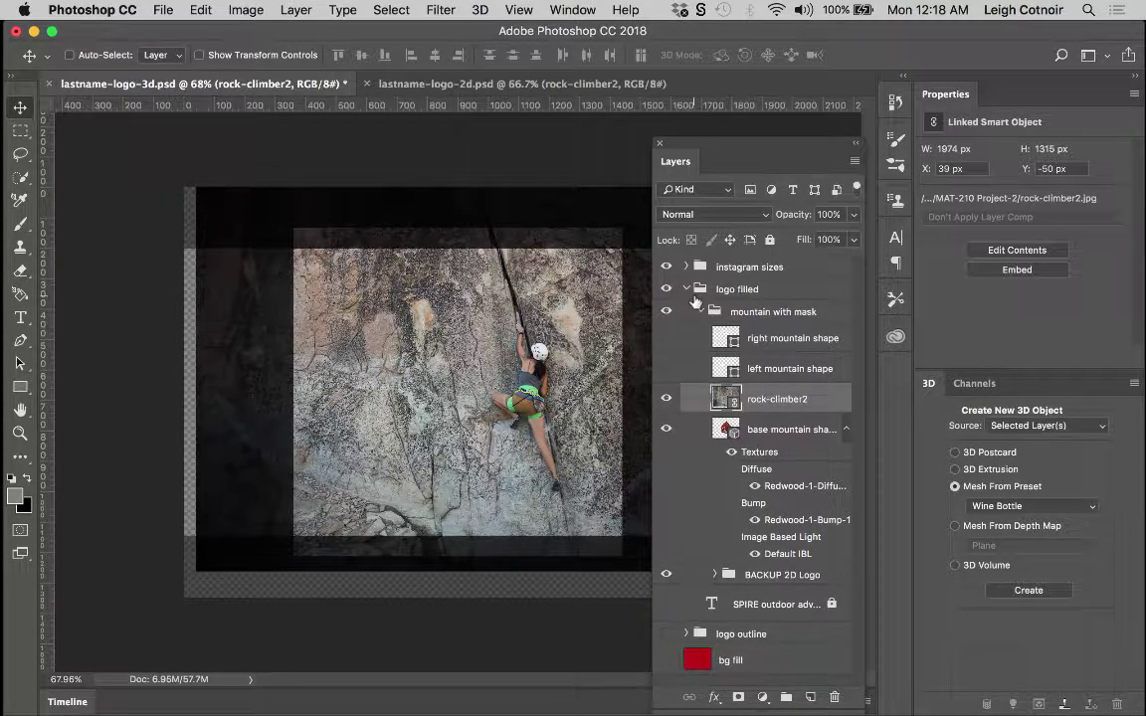
pyautogui.moveTo(741, 141); pyautogui.dragTo(913, 143)
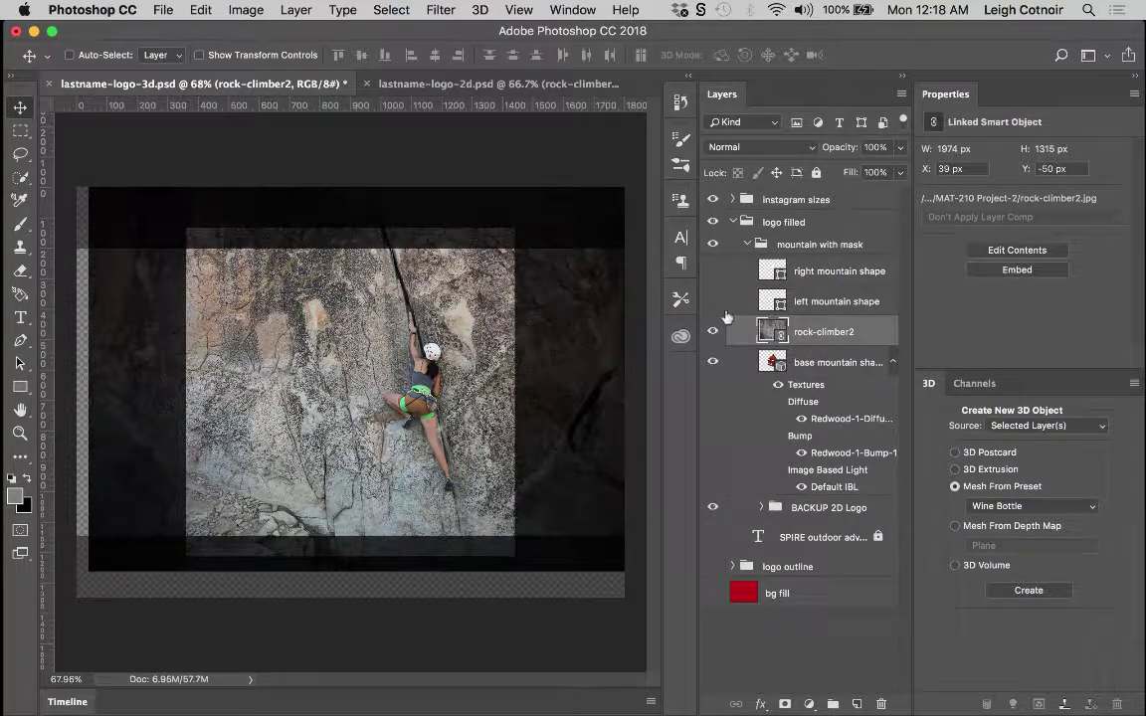
pyautogui.click(712, 199)
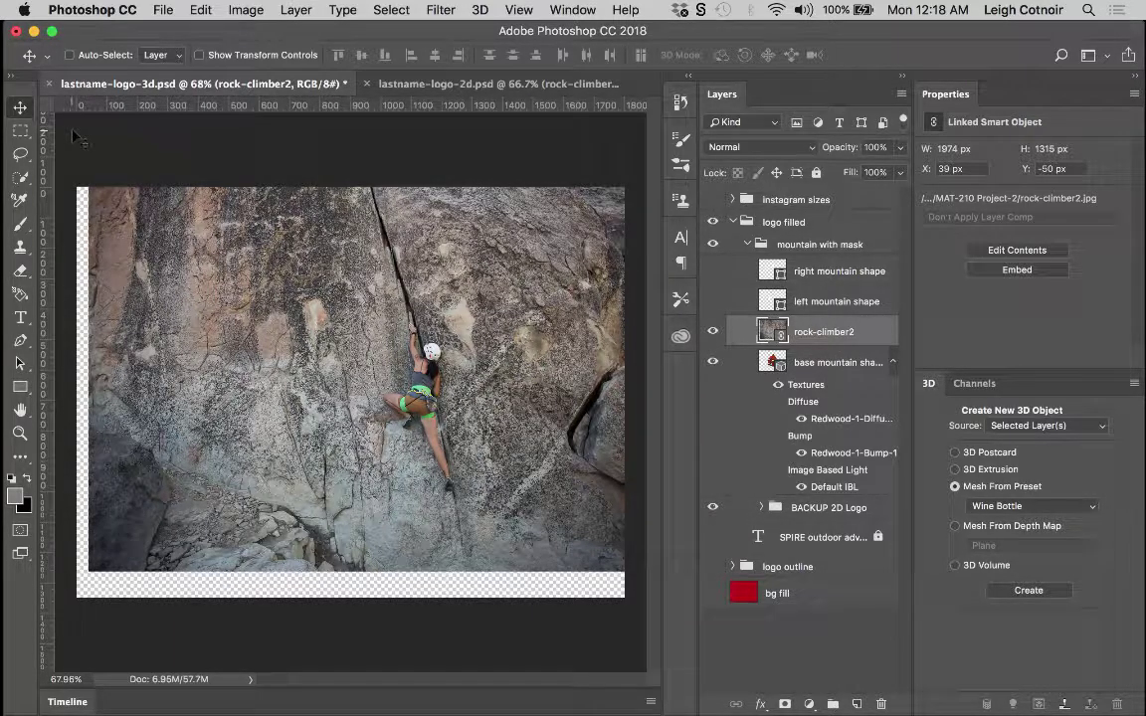
# Free-transform the rock-climber2 layer to about 36.5% scale and position it so the photo covers the whole canvas.
pyautogui.press('super+t')
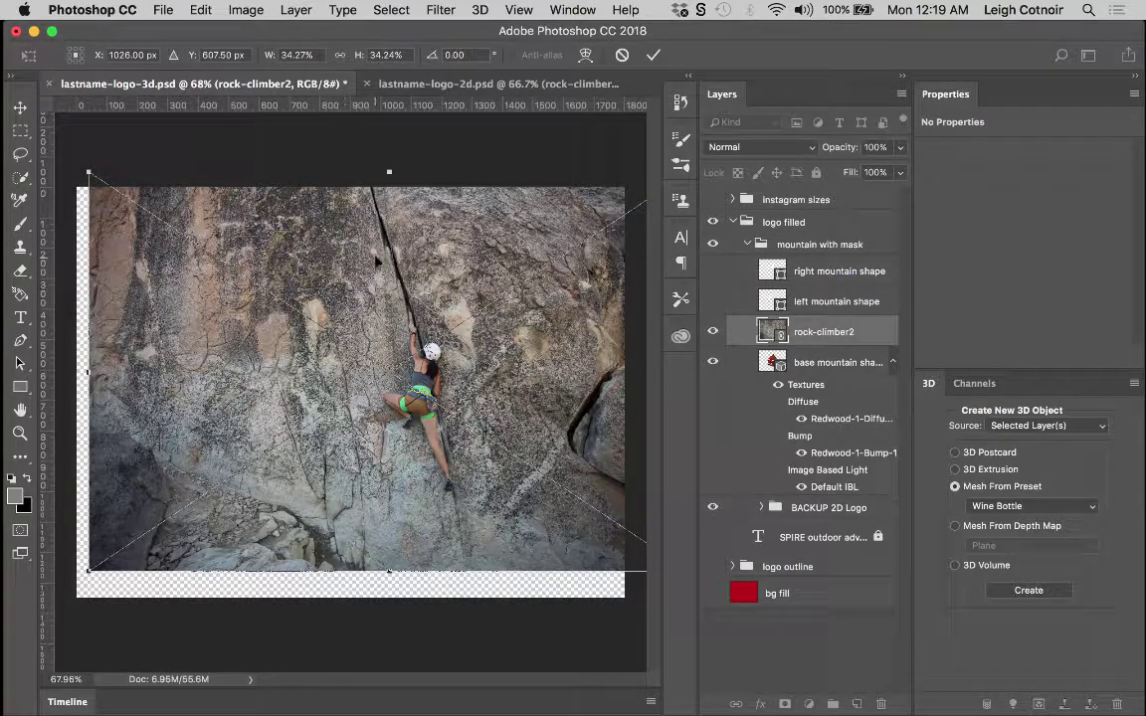
pyautogui.moveTo(375, 258)
pyautogui.mouseDown()
pyautogui.moveTo(355, 283)
pyautogui.moveTo(358, 267)
pyautogui.mouseUp()
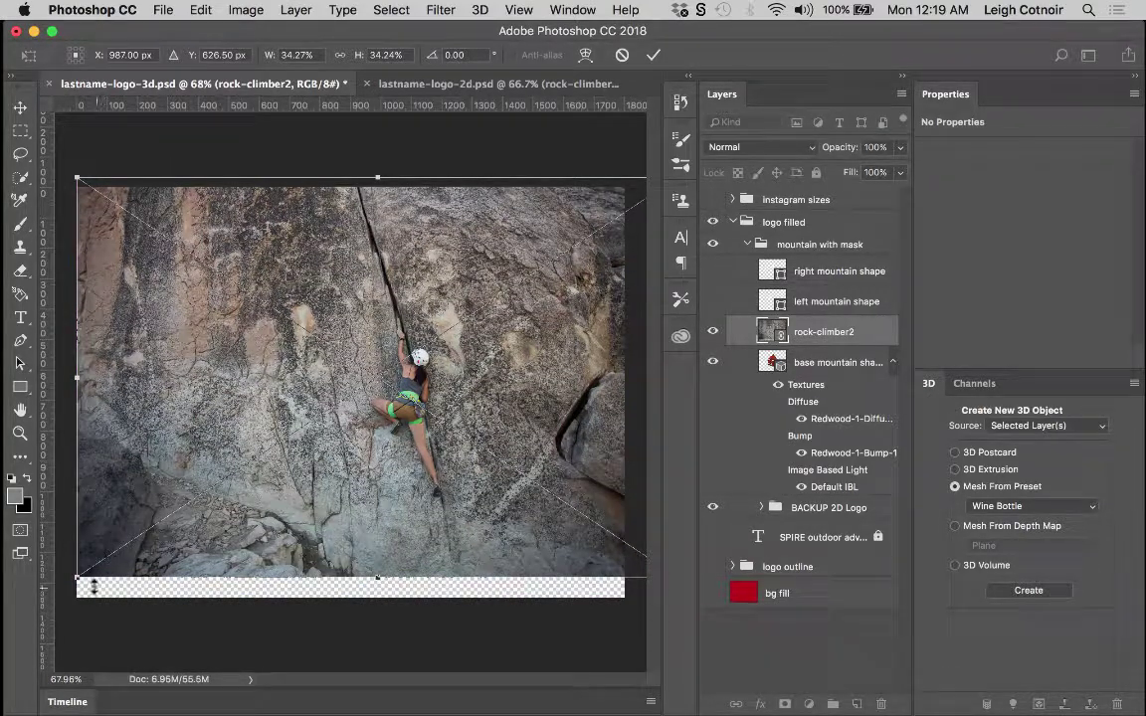
pyautogui.moveTo(78, 577); pyautogui.dragTo(51, 626)
pyautogui.moveTo(376, 490)
pyautogui.mouseDown()
pyautogui.moveTo(352, 498)
pyautogui.moveTo(354, 487)
pyautogui.mouseUp()
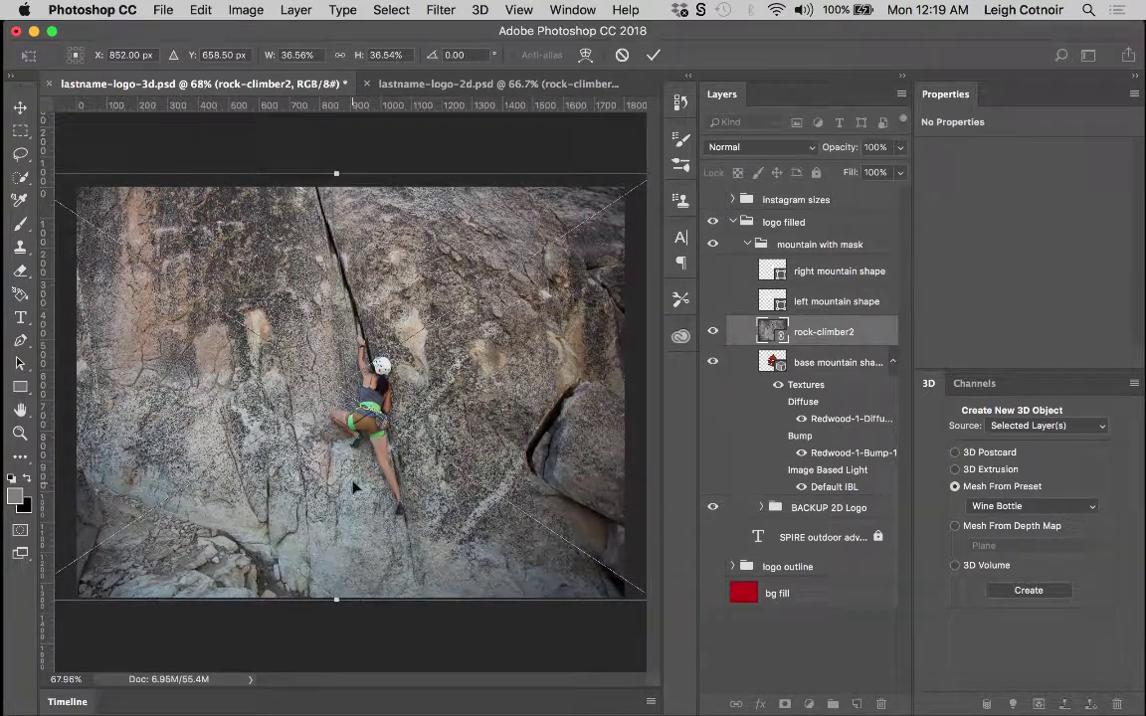
pyautogui.press('Return')
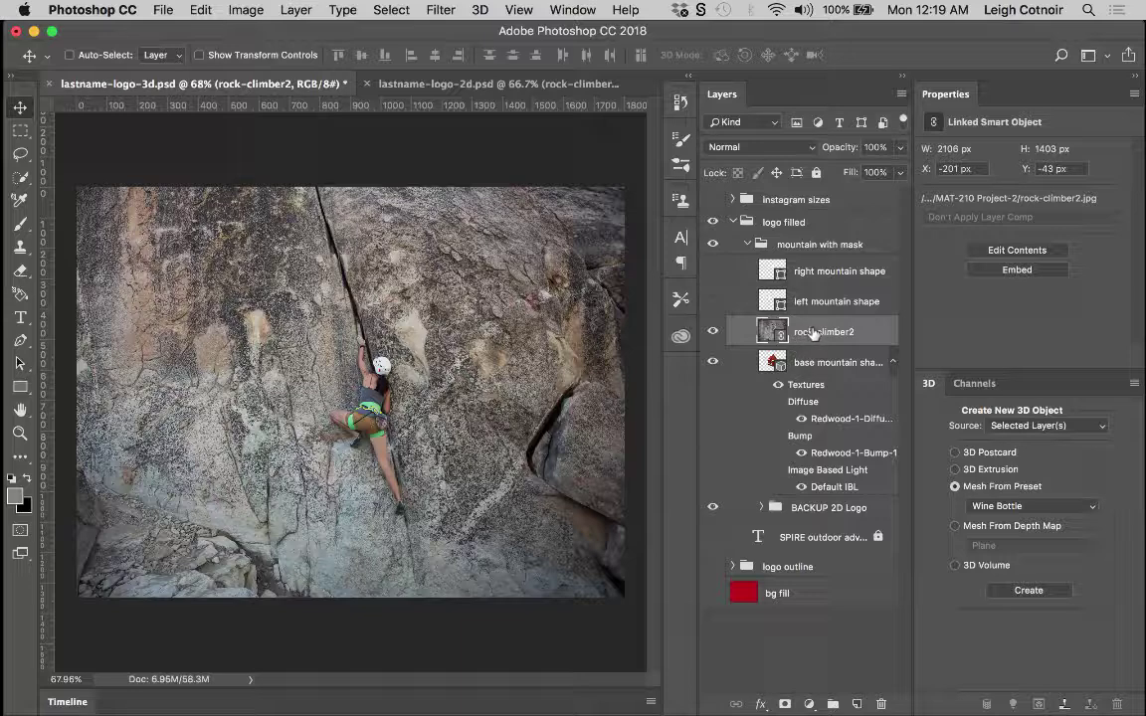
# Add a new empty layer above rock-climber2 and switch the workspace to Essentials (Default).
pyautogui.click(858, 706)
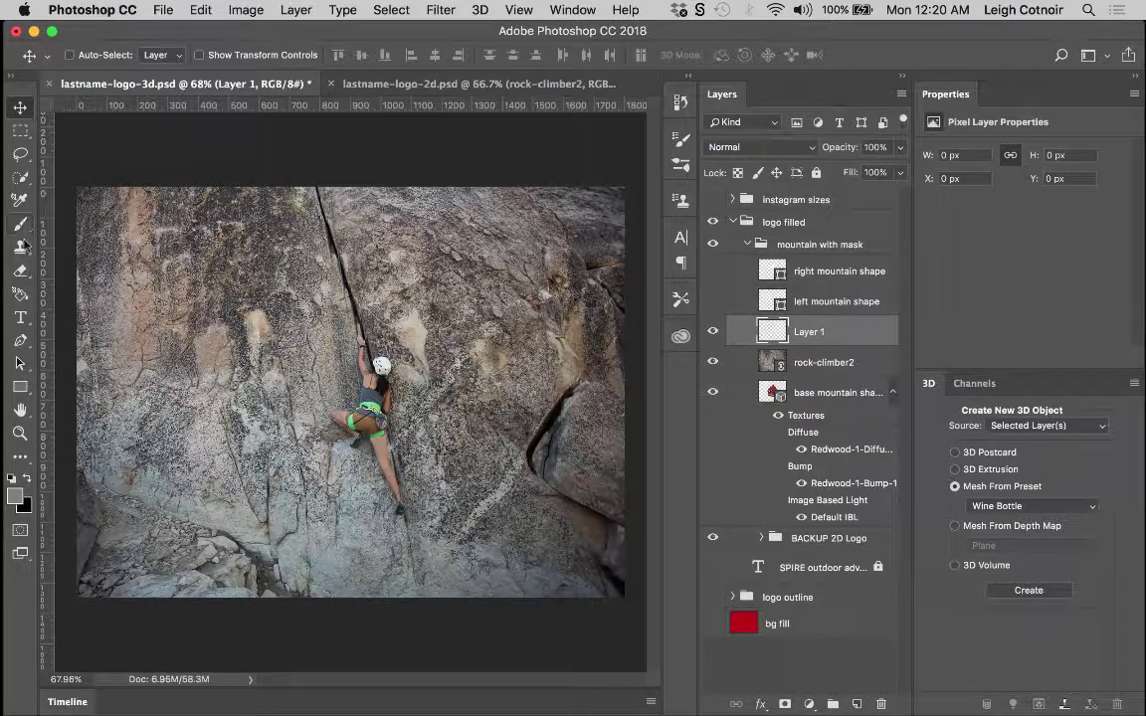
pyautogui.click(20, 270)
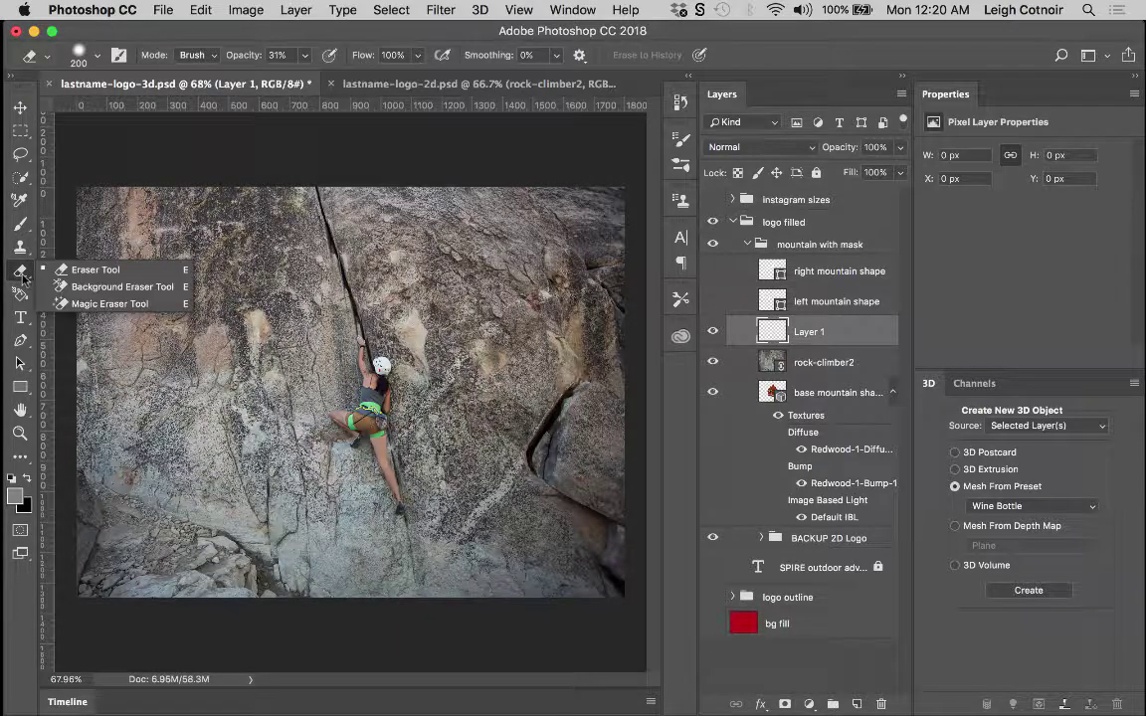
pyautogui.click(19, 200)
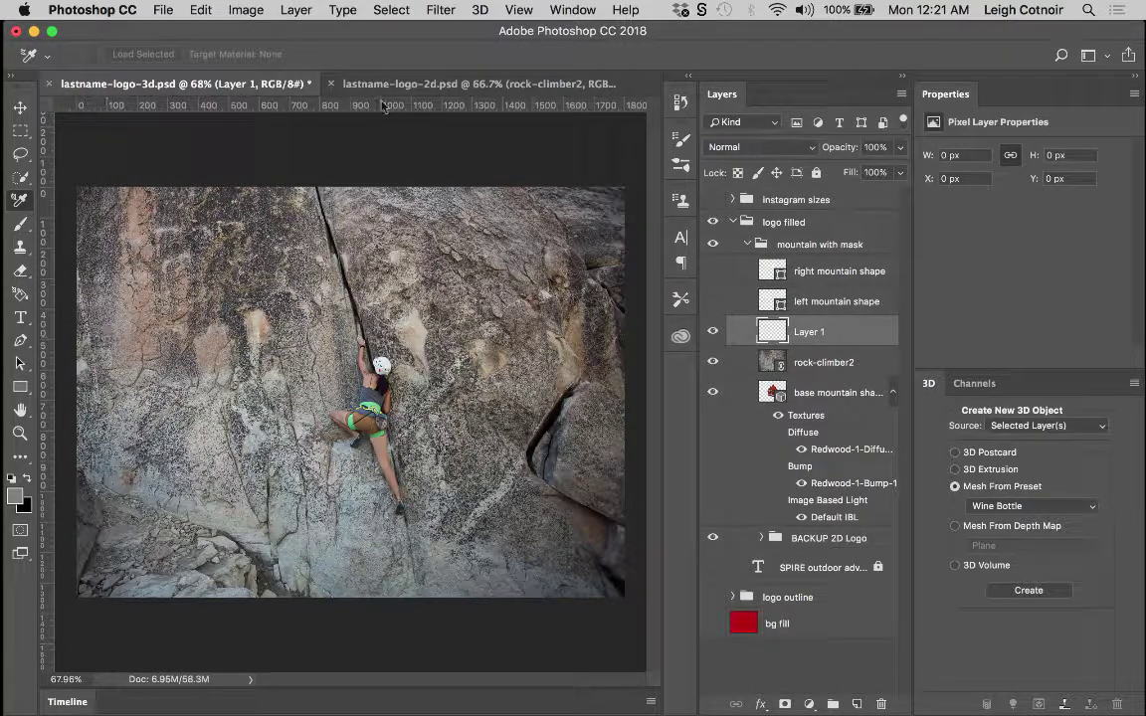
pyautogui.click(574, 10)
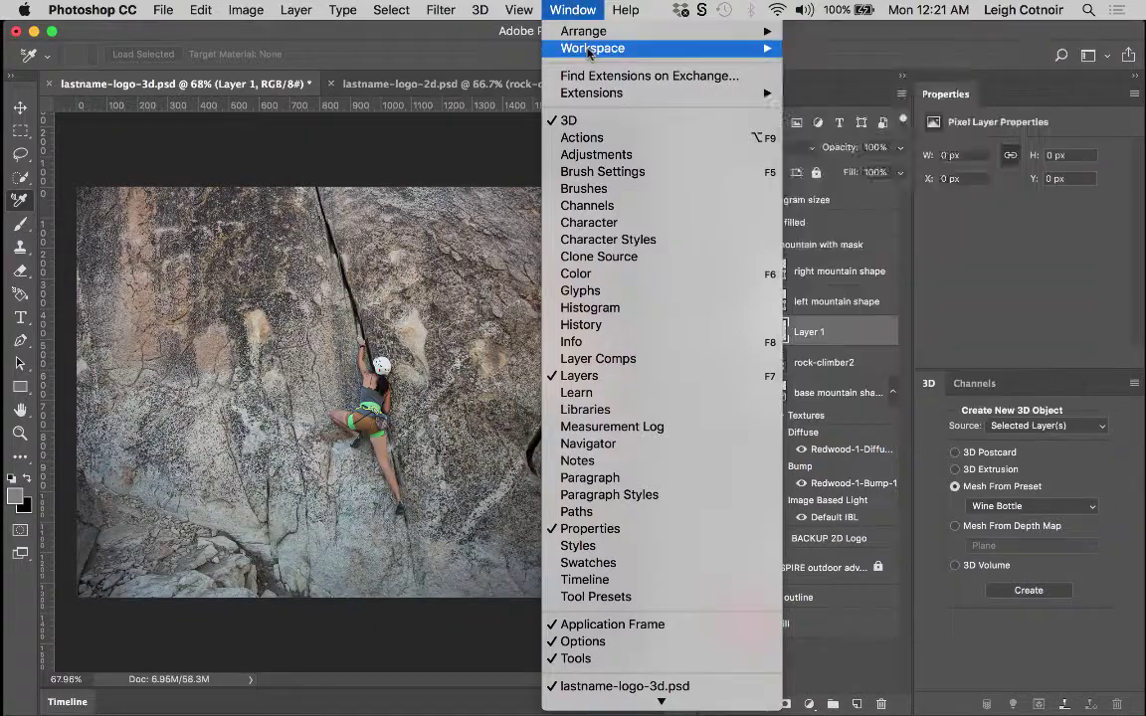
pyautogui.moveTo(587, 50)
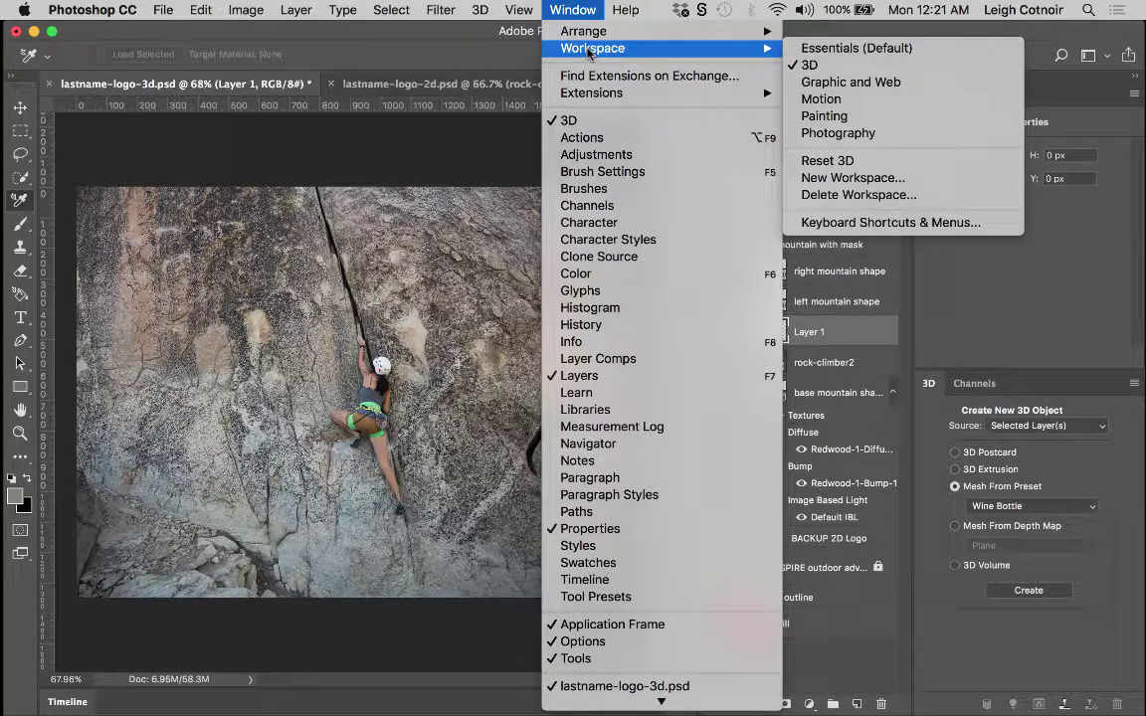
pyautogui.click(839, 52)
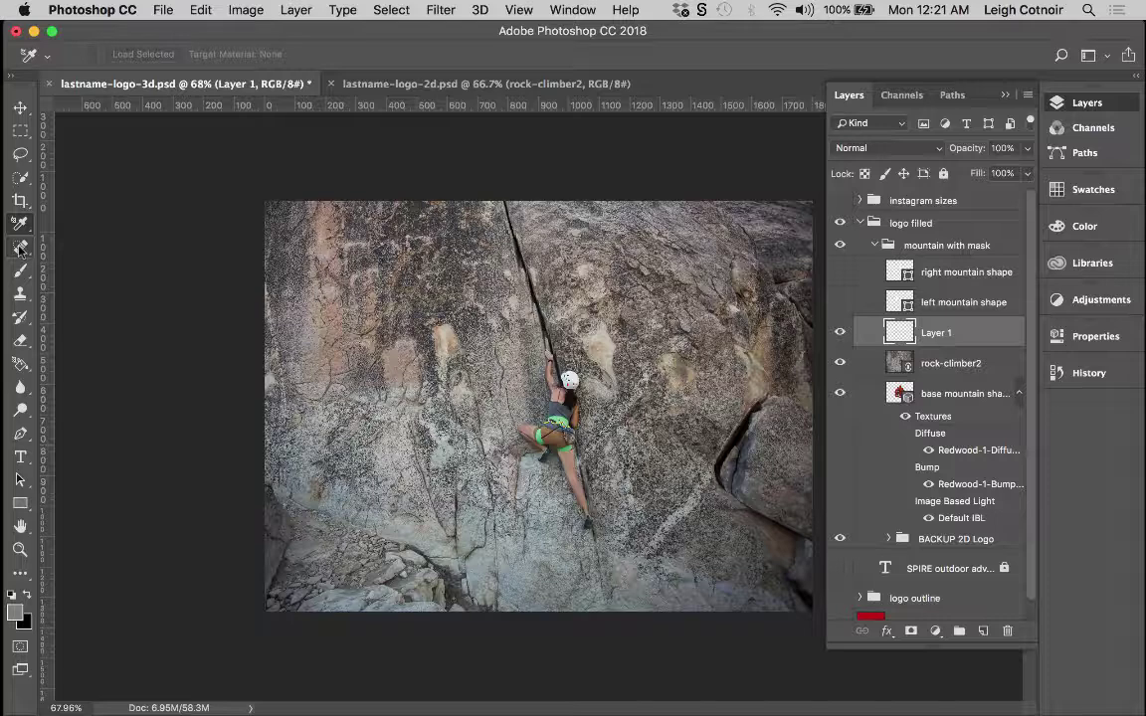
# Choose the Spot Healing Brush Tool and set it to Proximity Match type with Normal mode.
pyautogui.click(20, 248)
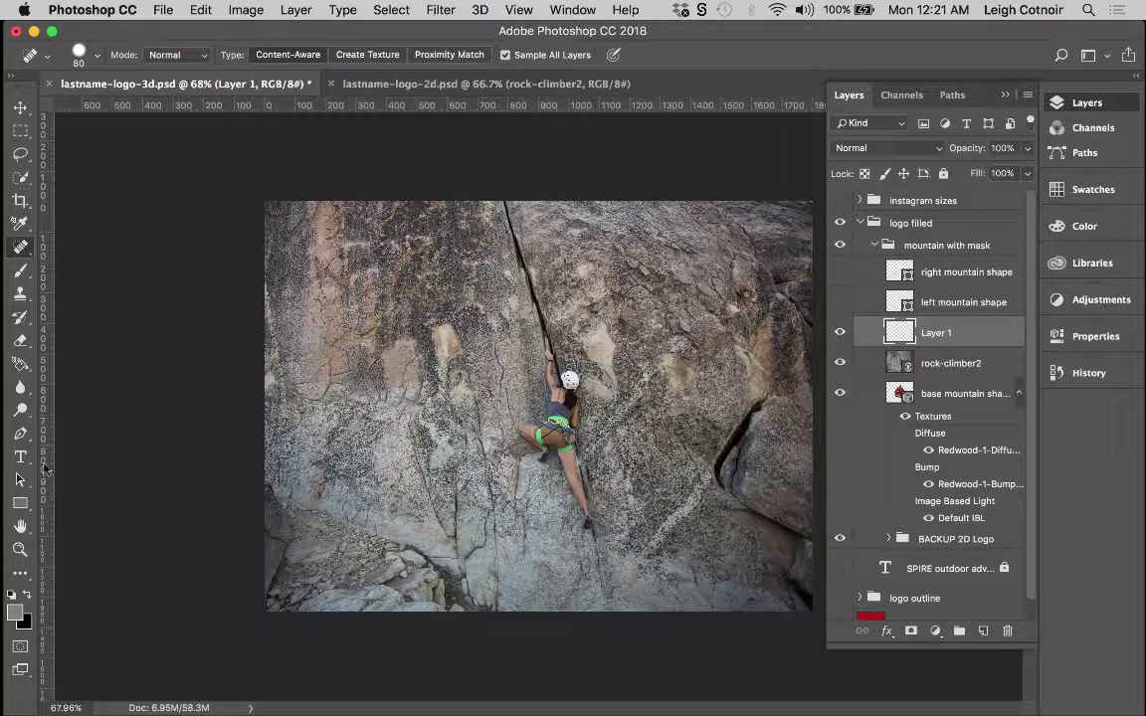
pyautogui.click(21, 248)
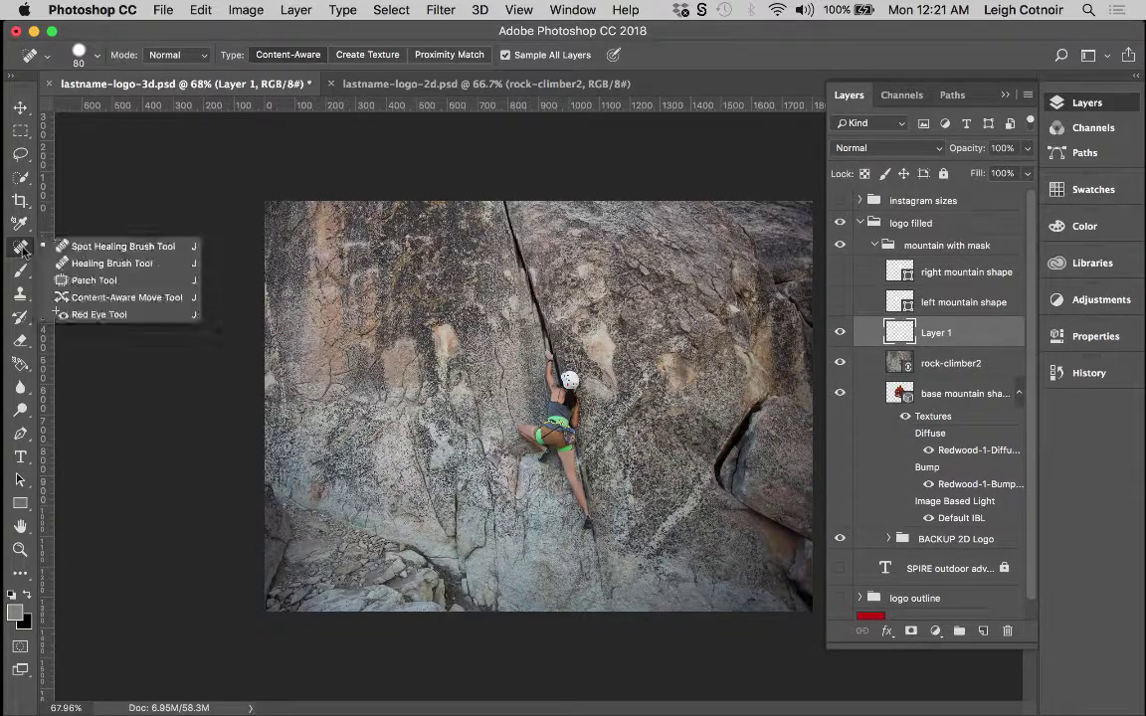
pyautogui.click(85, 245)
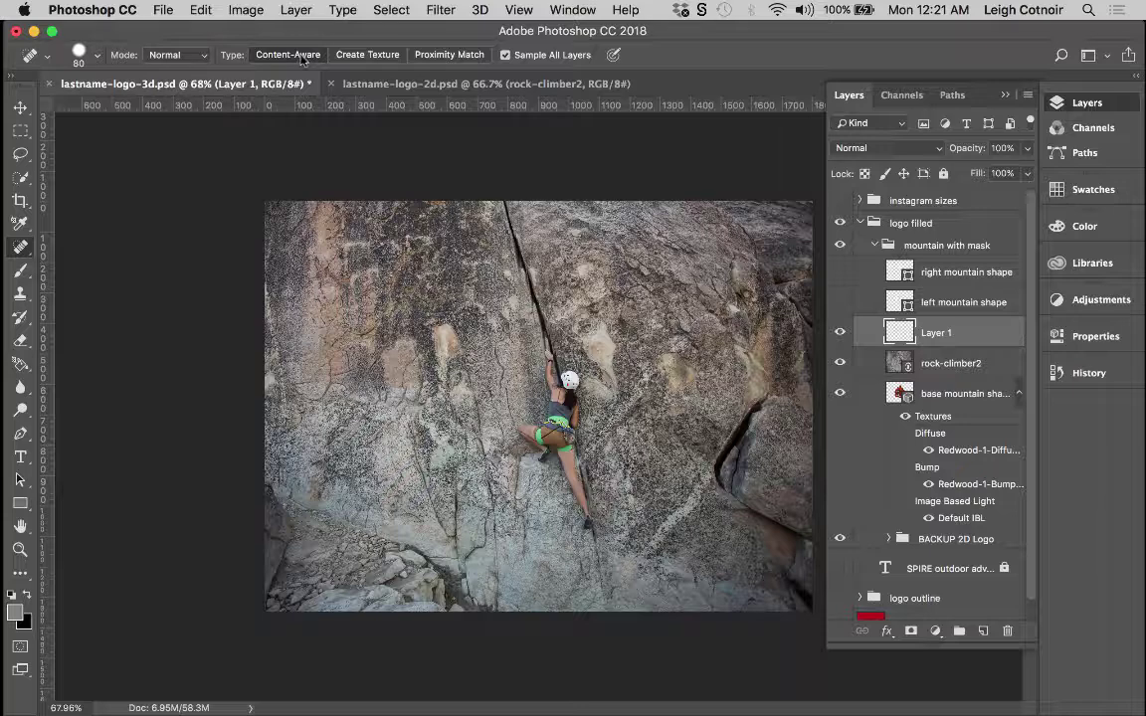
pyautogui.click(449, 55)
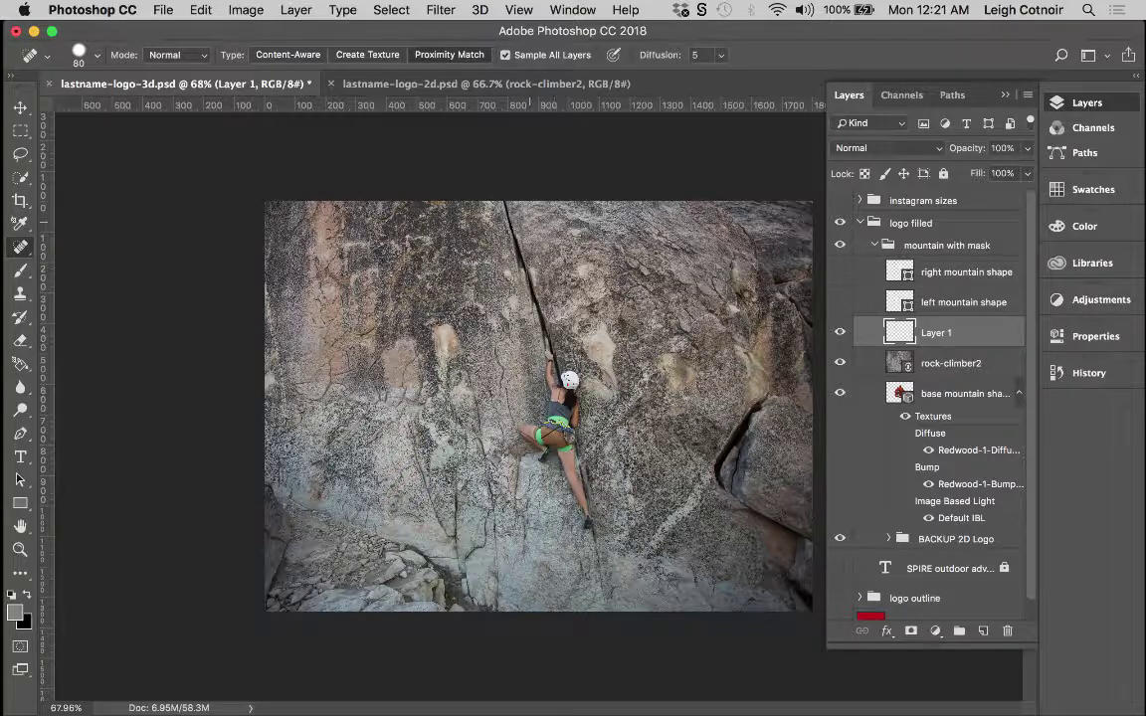
pyautogui.click(179, 54)
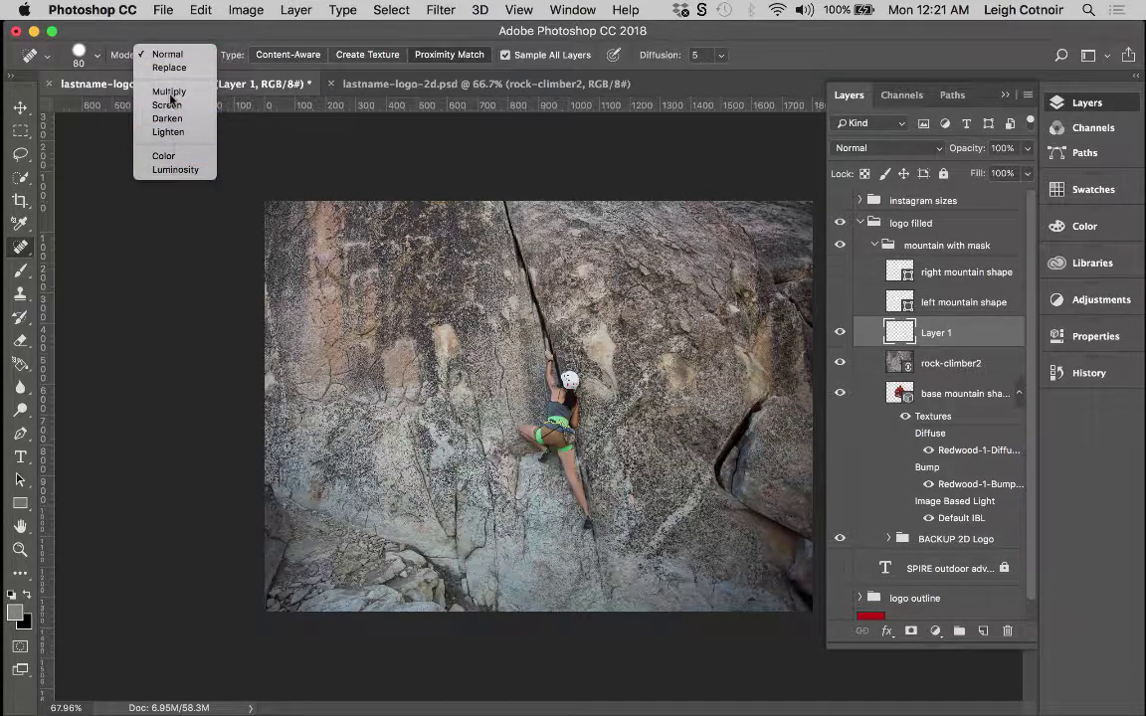
pyautogui.click(165, 52)
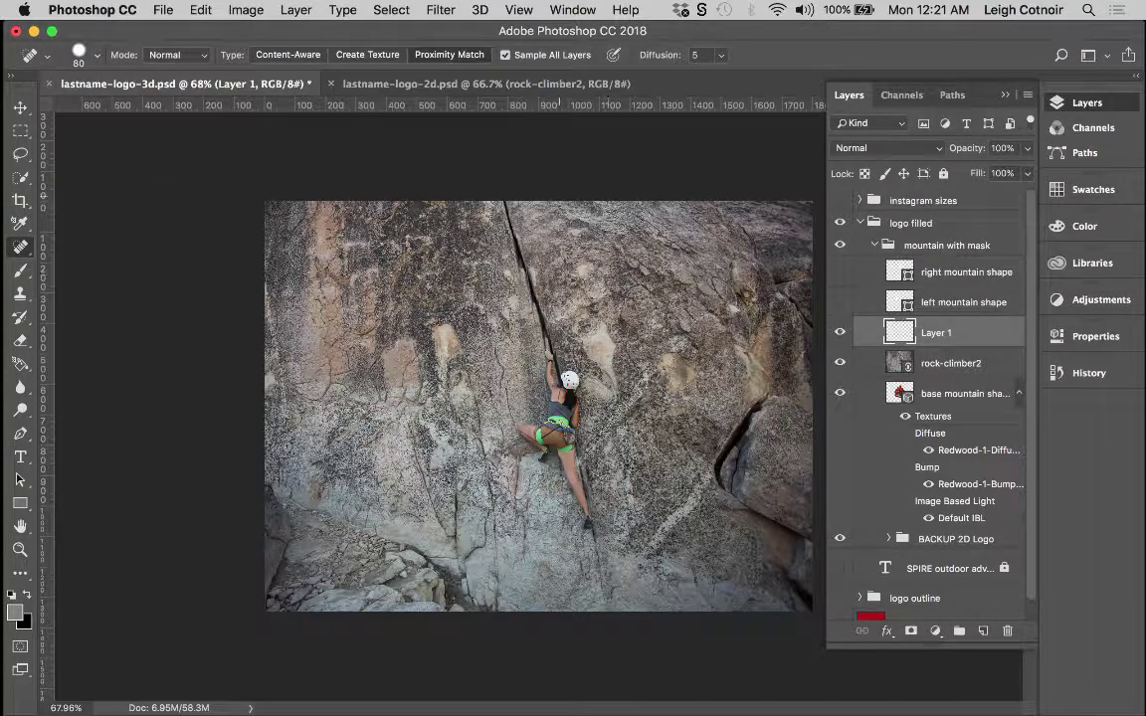
# Heal the dark crack in the rock above the climber on the new empty layer.
pyautogui.moveTo(504, 204); pyautogui.dragTo(540, 318)
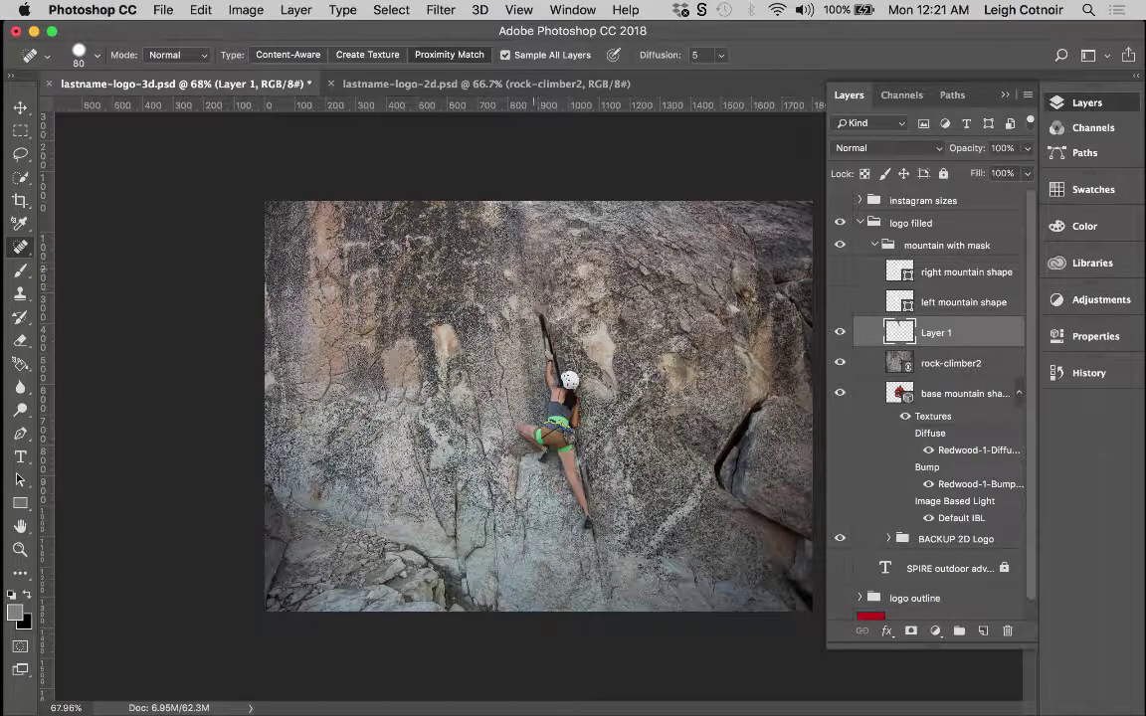
pyautogui.click(525, 281)
pyautogui.moveTo(525, 281); pyautogui.dragTo(549, 343)
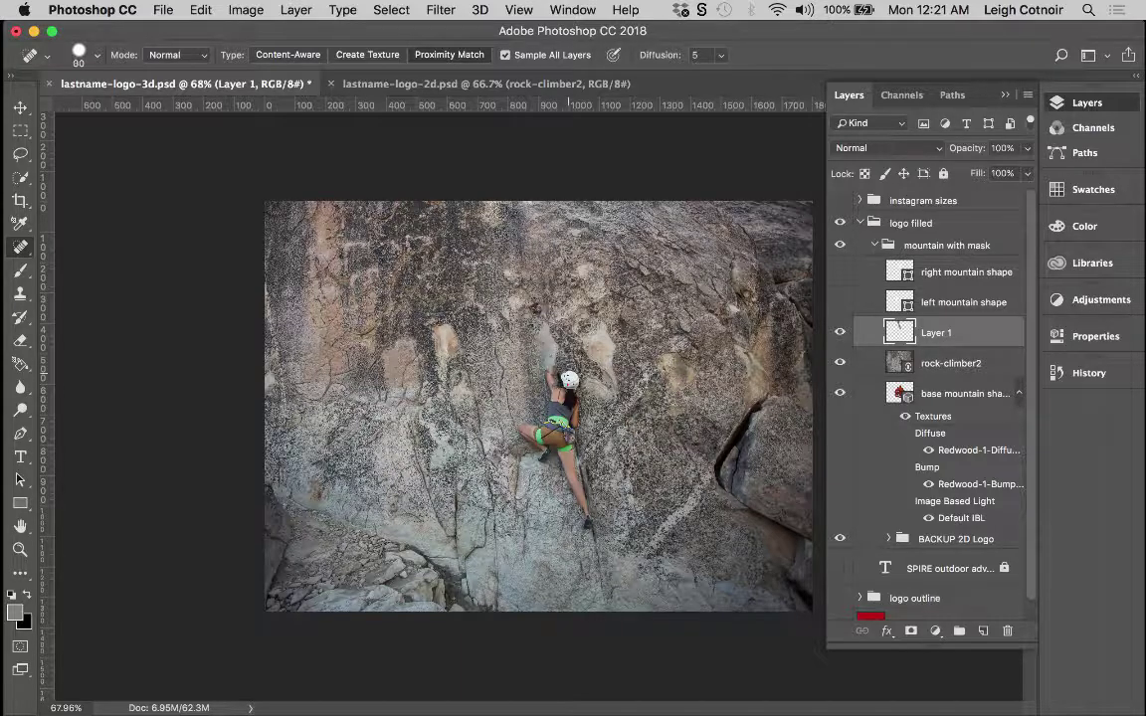
# Enlarge the healing brush to 150 px and heal over the climber's helmet and the rock above.
pyautogui.press(']')
pyautogui.press(']')
pyautogui.press(']')
pyautogui.press(']')
pyautogui.click(564, 379)
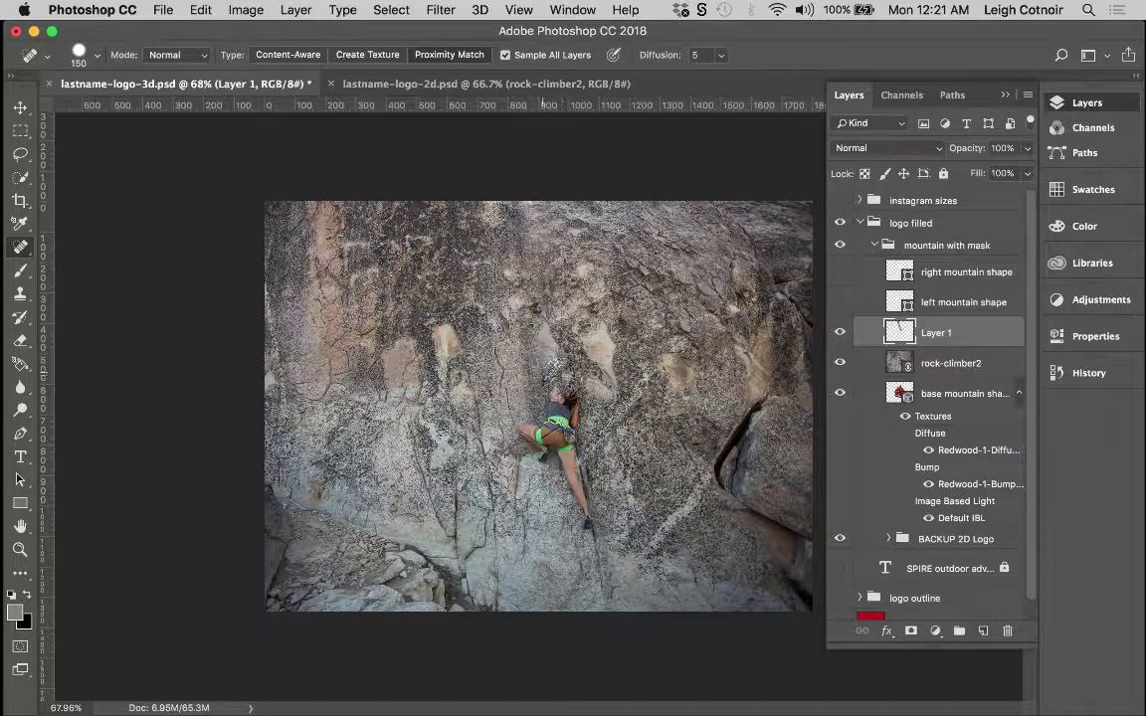
pyautogui.click(507, 298)
# Try healing over the climber's body with brush sizes from 150 up to 500 px, undoing each attempt.
pyautogui.click(535, 438)
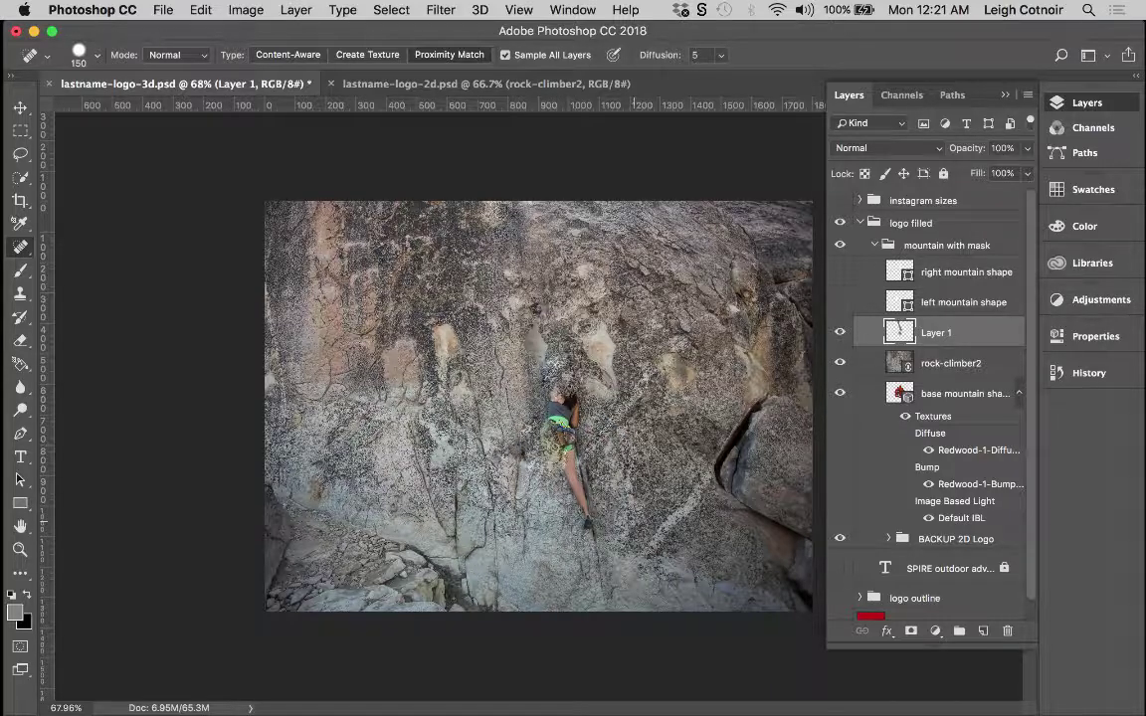
pyautogui.press('super+z')
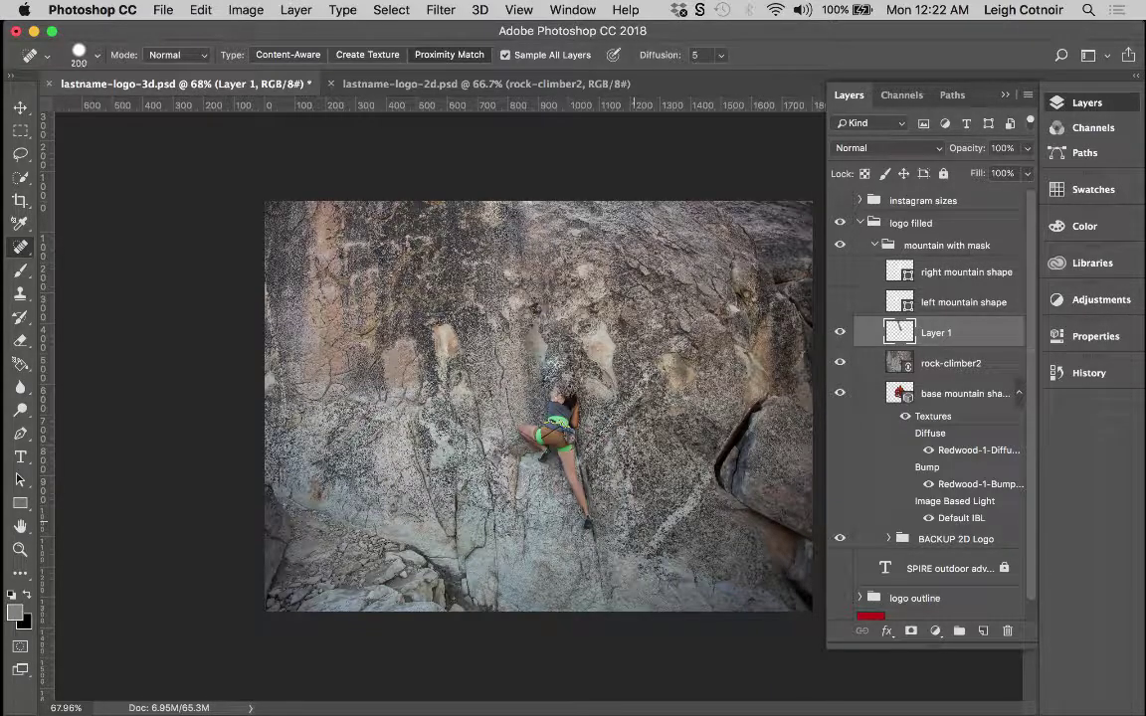
pyautogui.press(']')
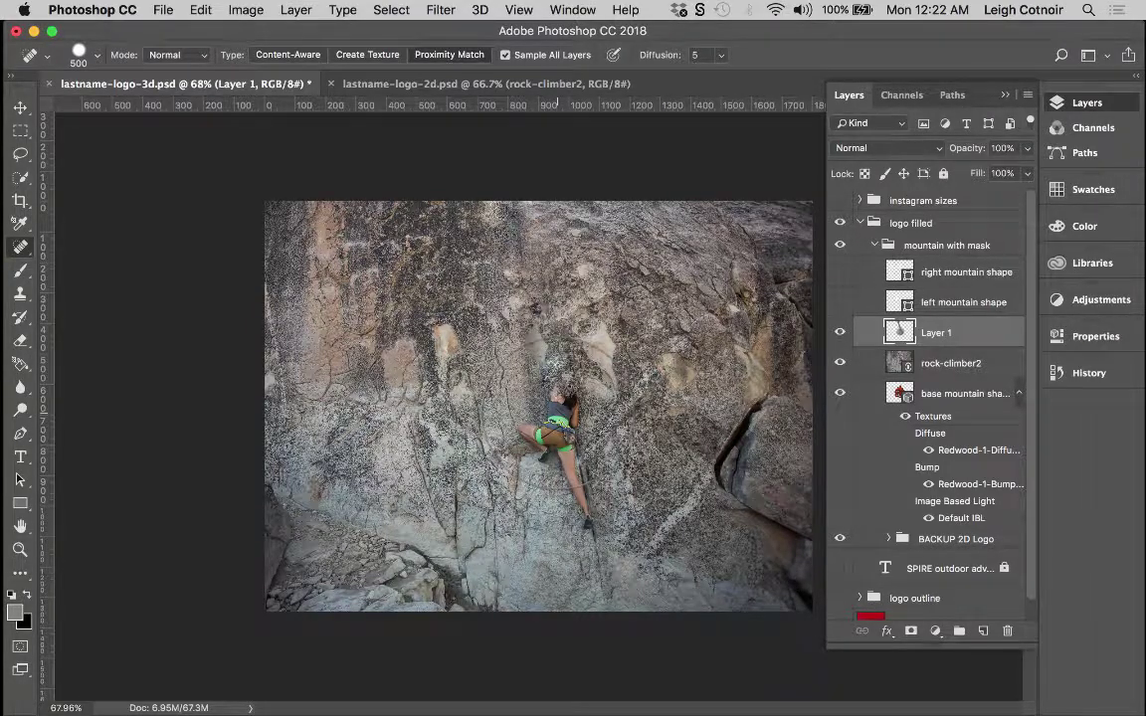
pyautogui.press('super+z')
# Reduce the healing brush to 200 px and heal the climber's head, torso, hips and legs out of the rock.
pyautogui.press('[')
pyautogui.press('[')
pyautogui.press('[')
pyautogui.press('[')
pyautogui.click(557, 396)
pyautogui.click(582, 428)
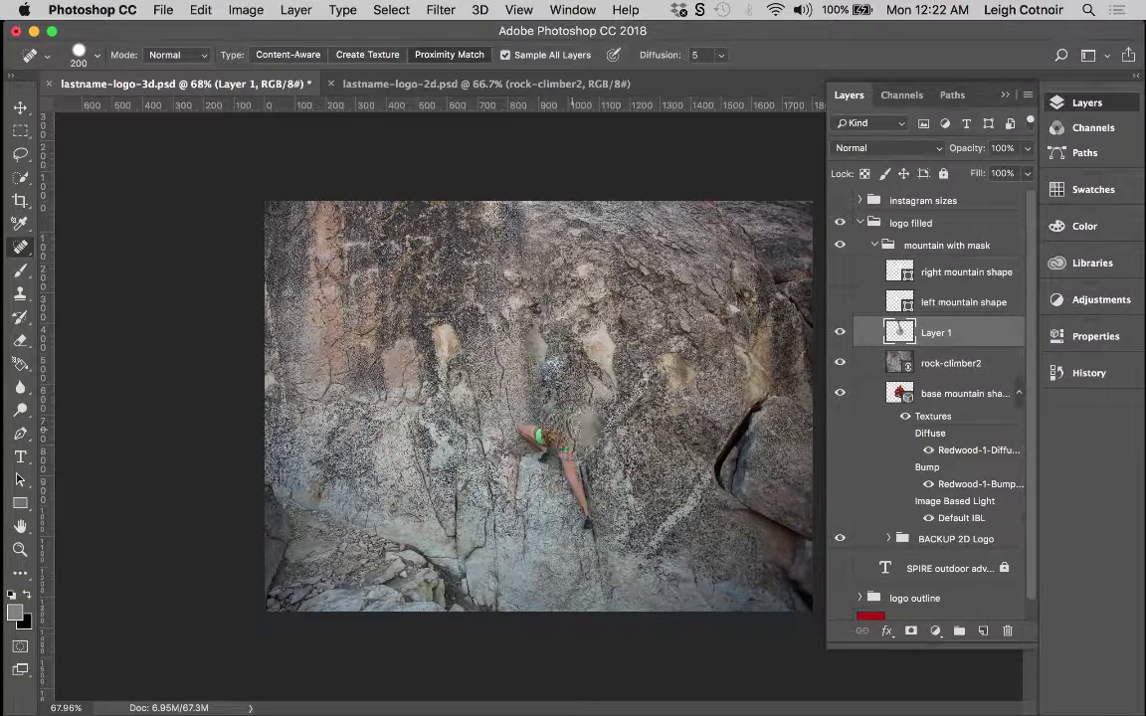
pyautogui.moveTo(547, 443); pyautogui.dragTo(594, 514)
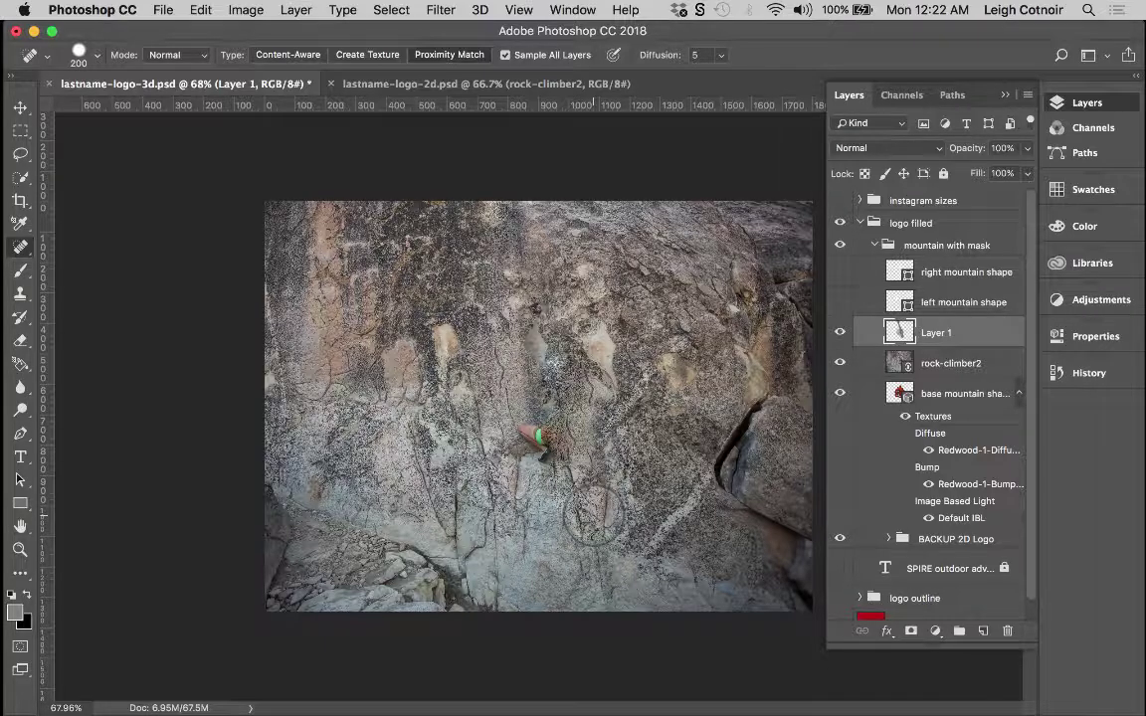
pyautogui.click(485, 397)
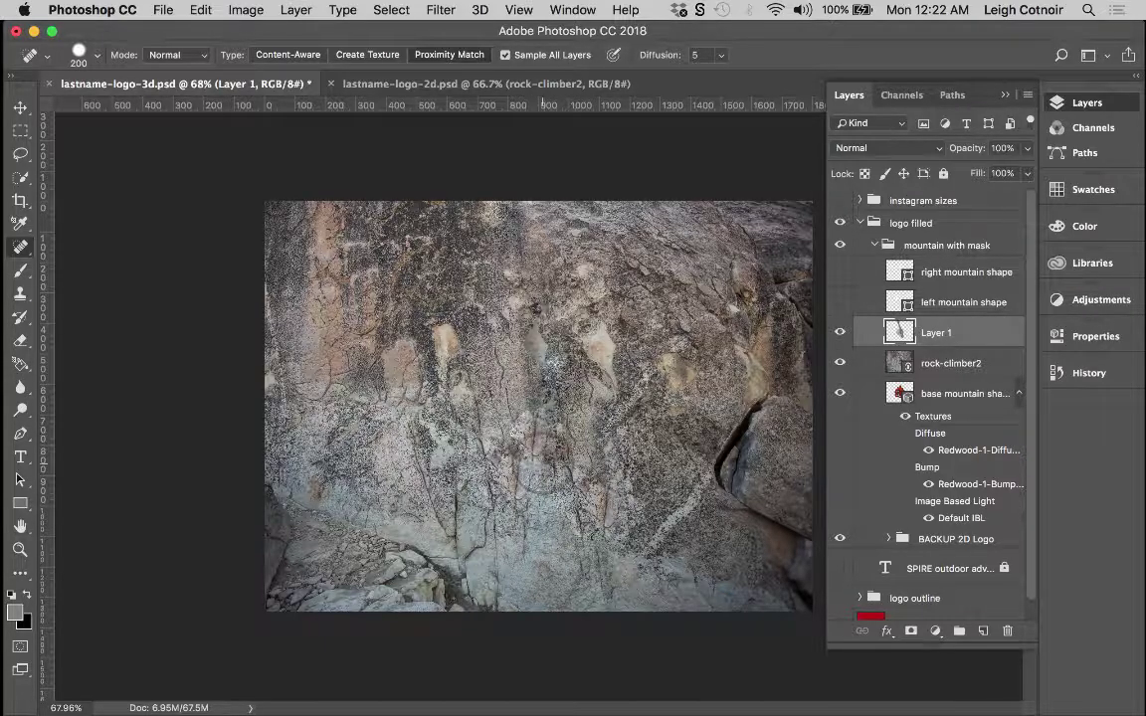
# Blend the leftover retouching marks around the climber's former position with further healing dabs and strokes on Layer 1.
pyautogui.click(542, 478)
pyautogui.click(568, 450)
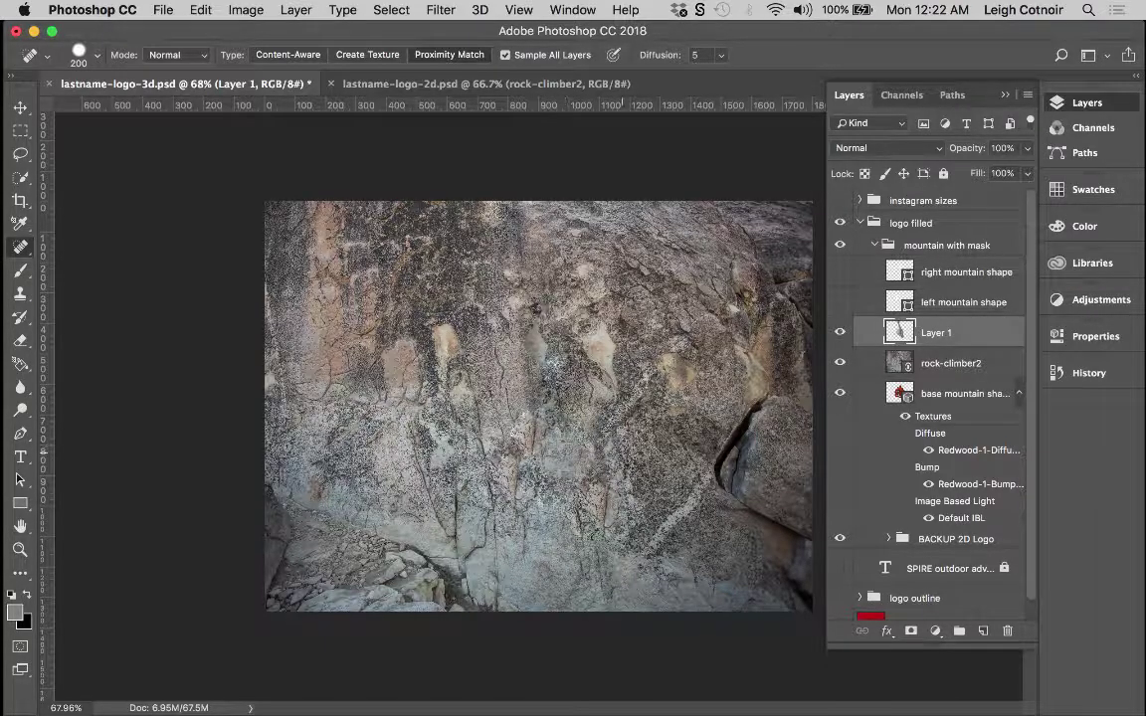
pyautogui.click(532, 325)
pyautogui.click(488, 316)
pyautogui.click(504, 405)
pyautogui.click(521, 438)
pyautogui.click(537, 425)
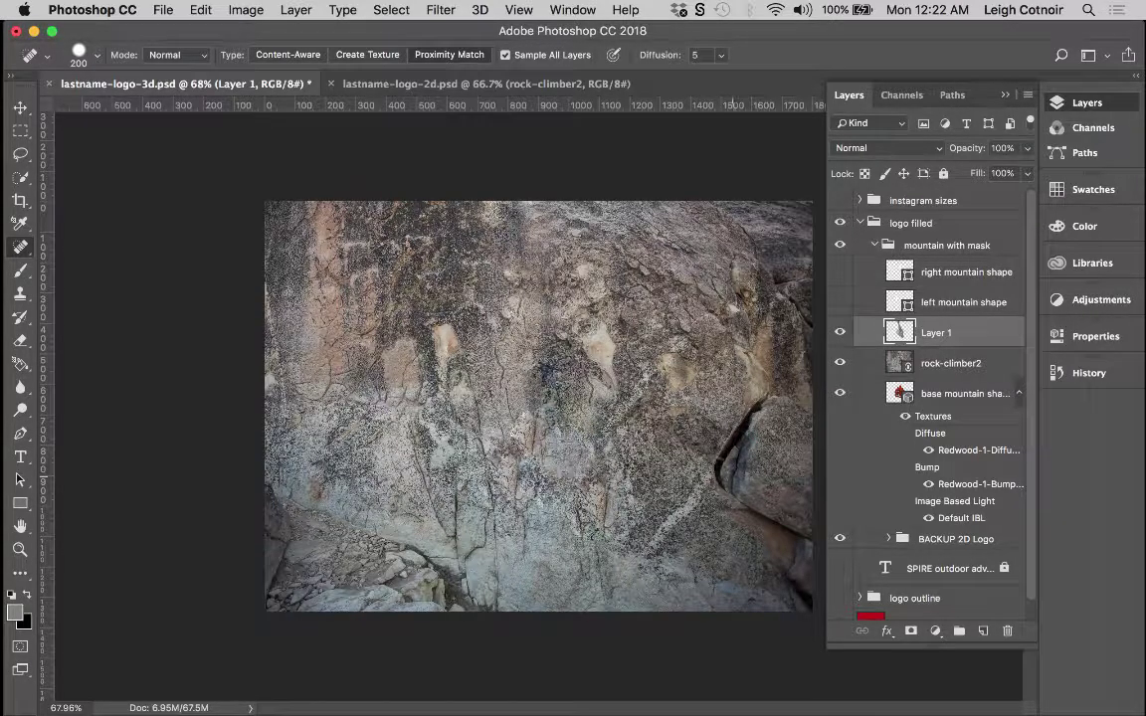
pyautogui.click(539, 415)
pyautogui.moveTo(545, 474); pyautogui.dragTo(568, 512)
# Add a Curves adjustment layer above Layer 1 and pull in the white point to brighten the rock.
pyautogui.click(940, 366)
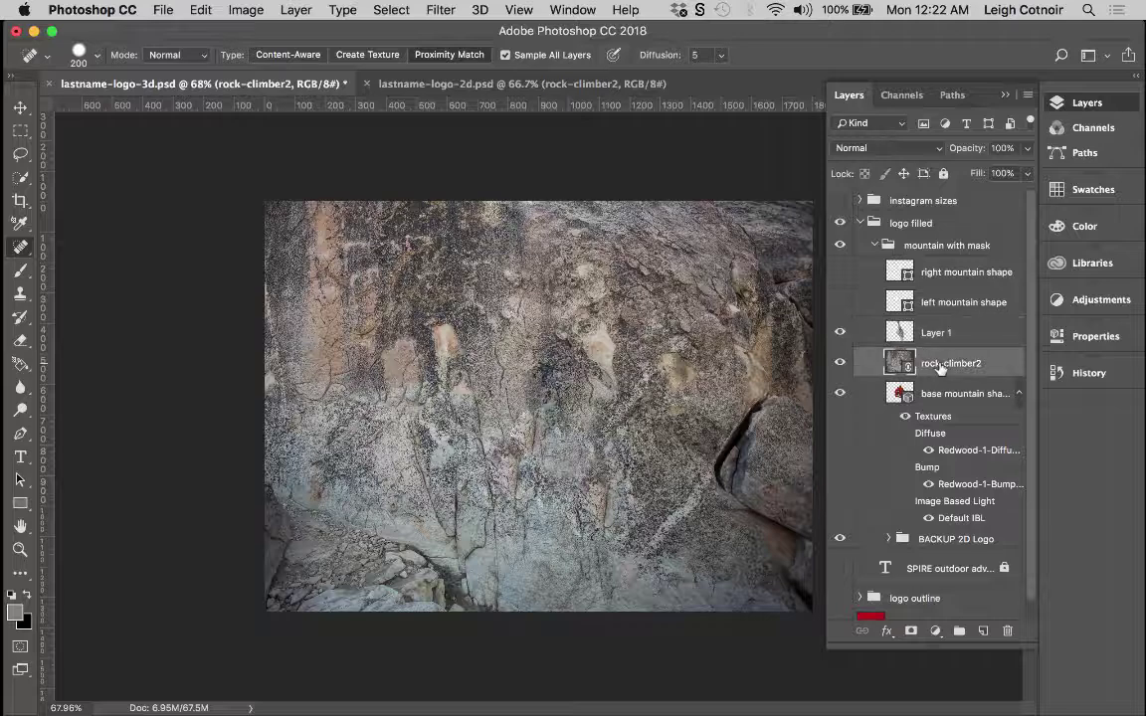
pyautogui.click(940, 336)
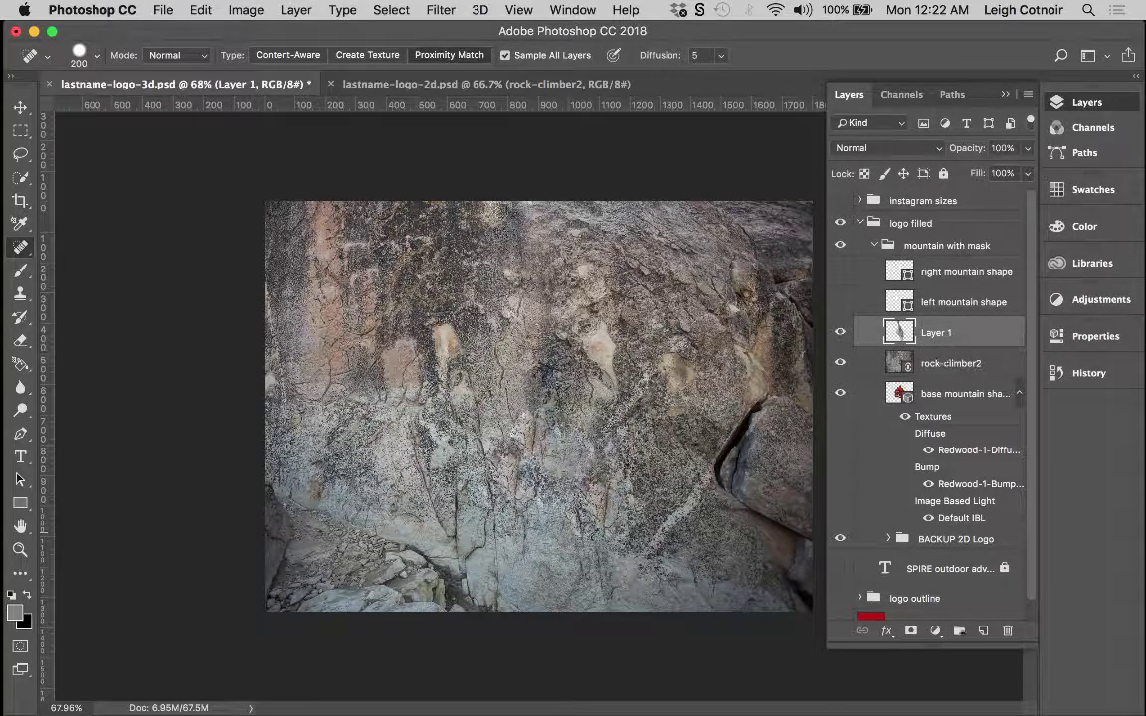
pyautogui.click(935, 630)
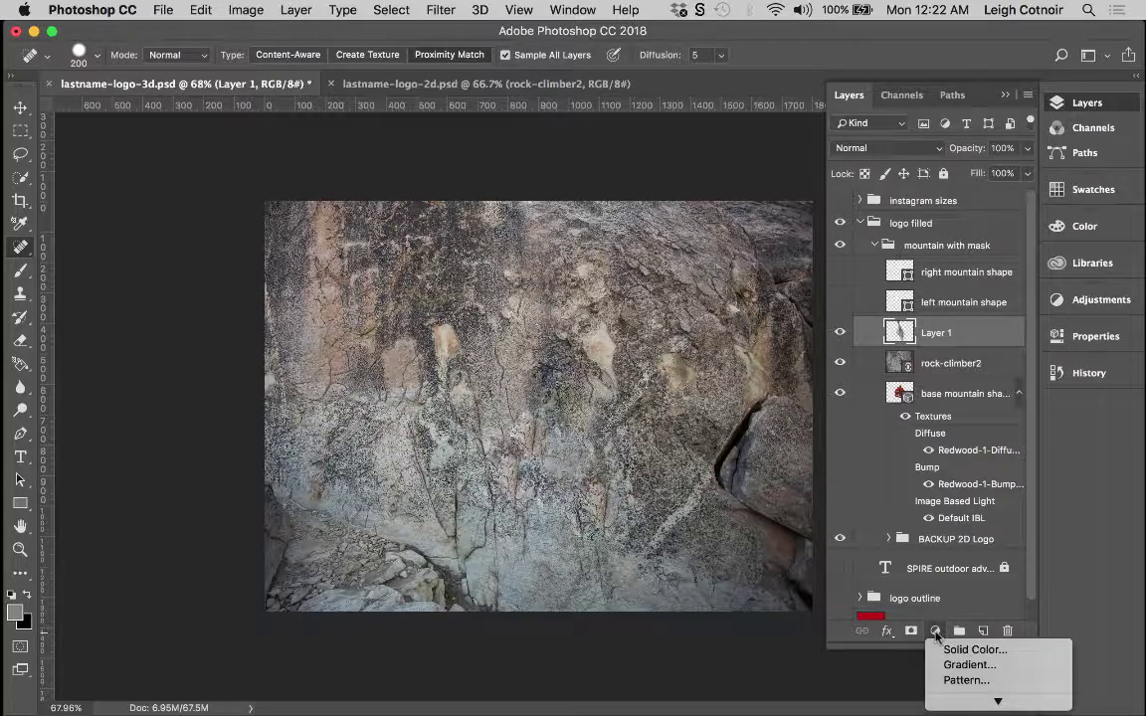
pyautogui.moveTo(969, 713)
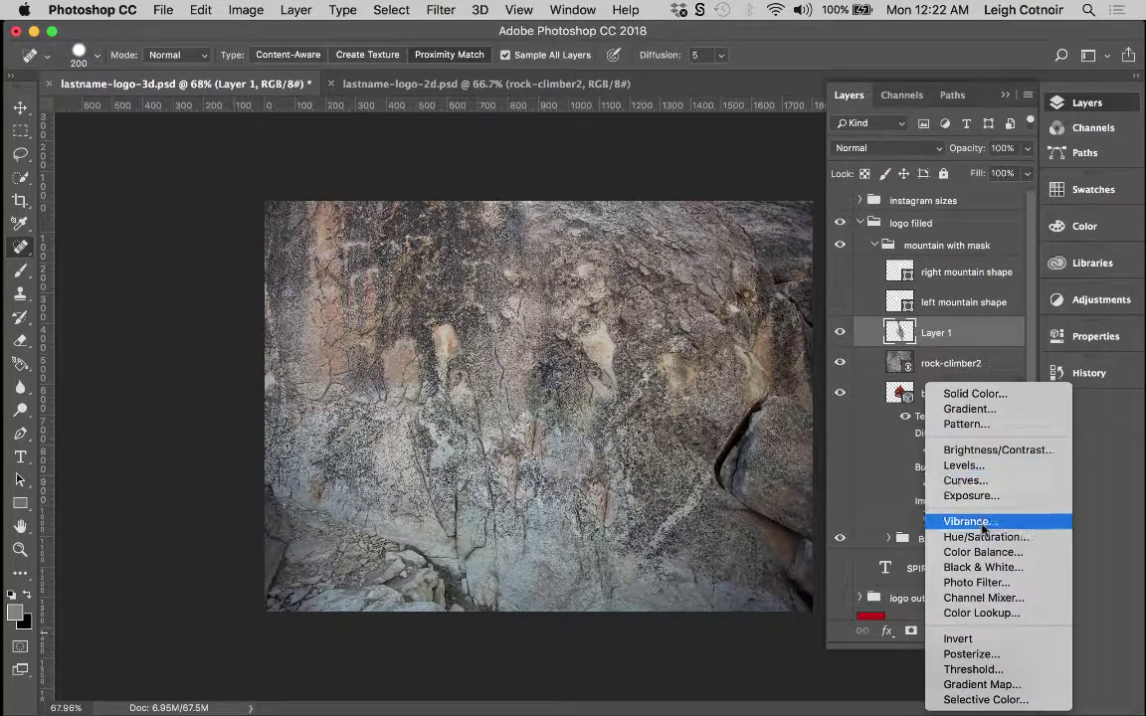
pyautogui.click(965, 480)
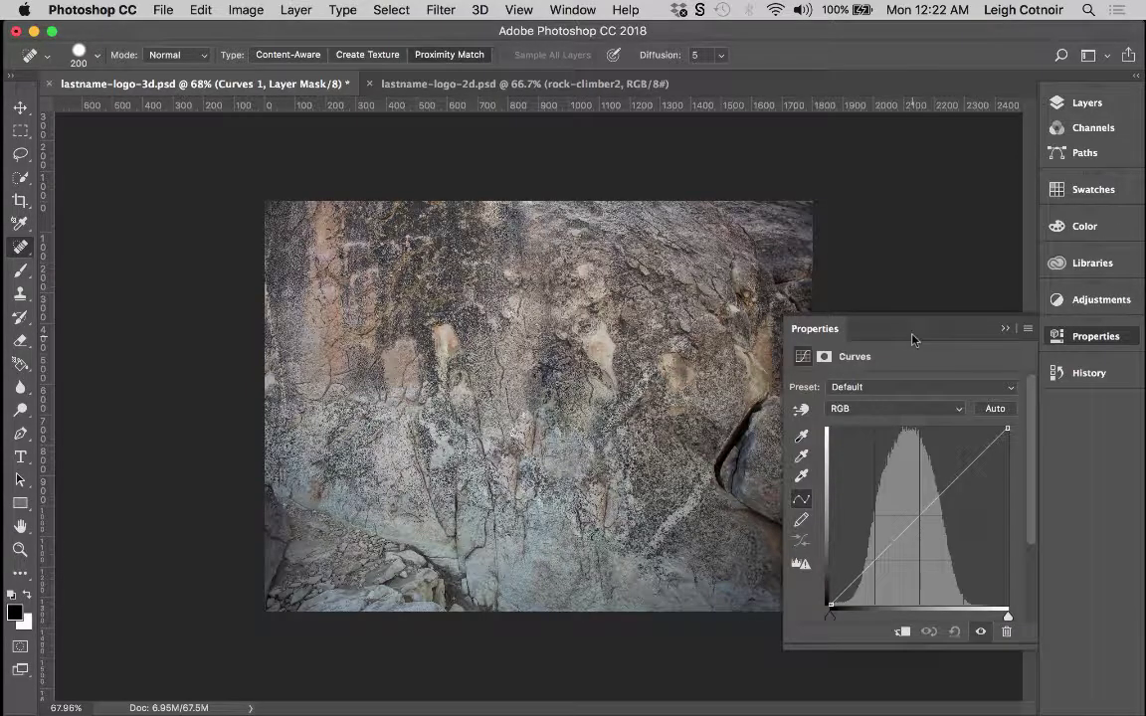
pyautogui.moveTo(1007, 617); pyautogui.dragTo(986, 617)
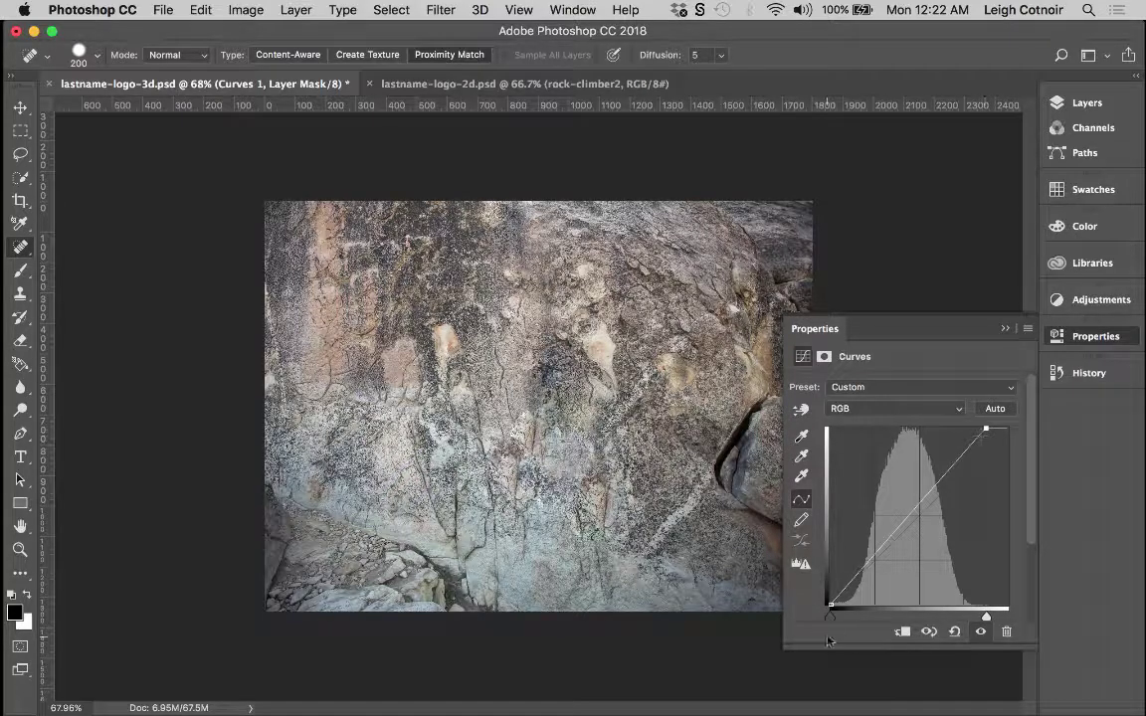
# Shape the RGB curve with a lowered shadow point and an anchored highlight point for stronger contrast.
pyautogui.moveTo(868, 563); pyautogui.dragTo(870, 567)
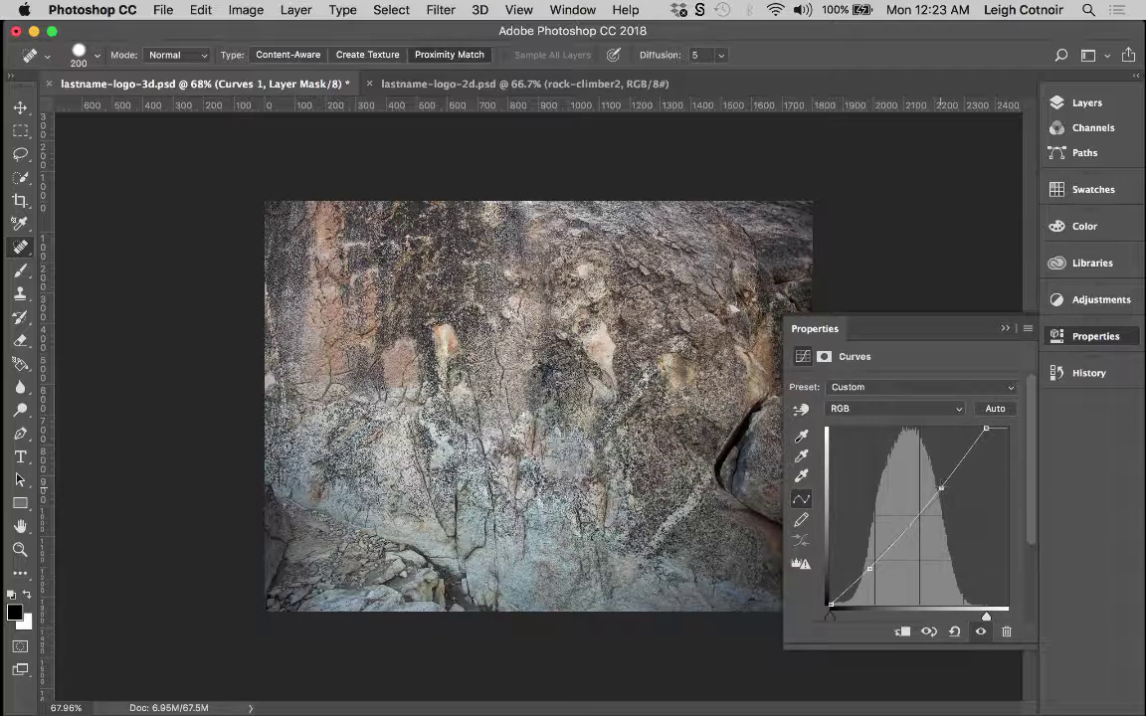
pyautogui.click(937, 485)
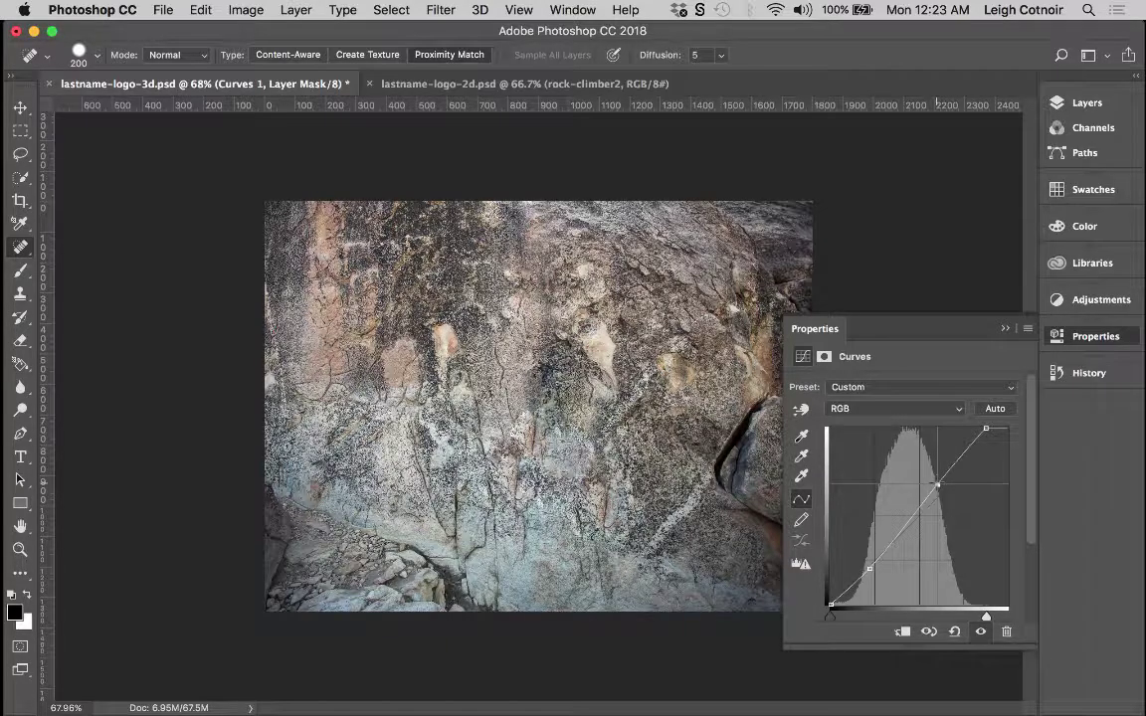
pyautogui.moveTo(869, 569); pyautogui.dragTo(872, 569)
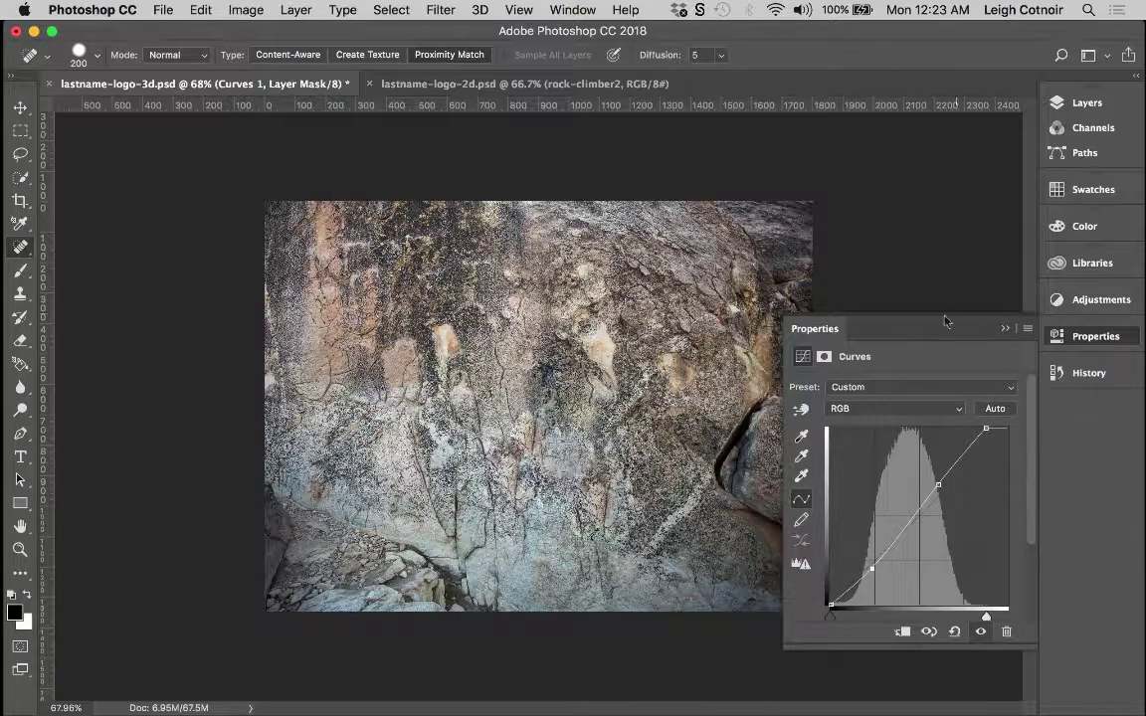
pyautogui.click(1005, 330)
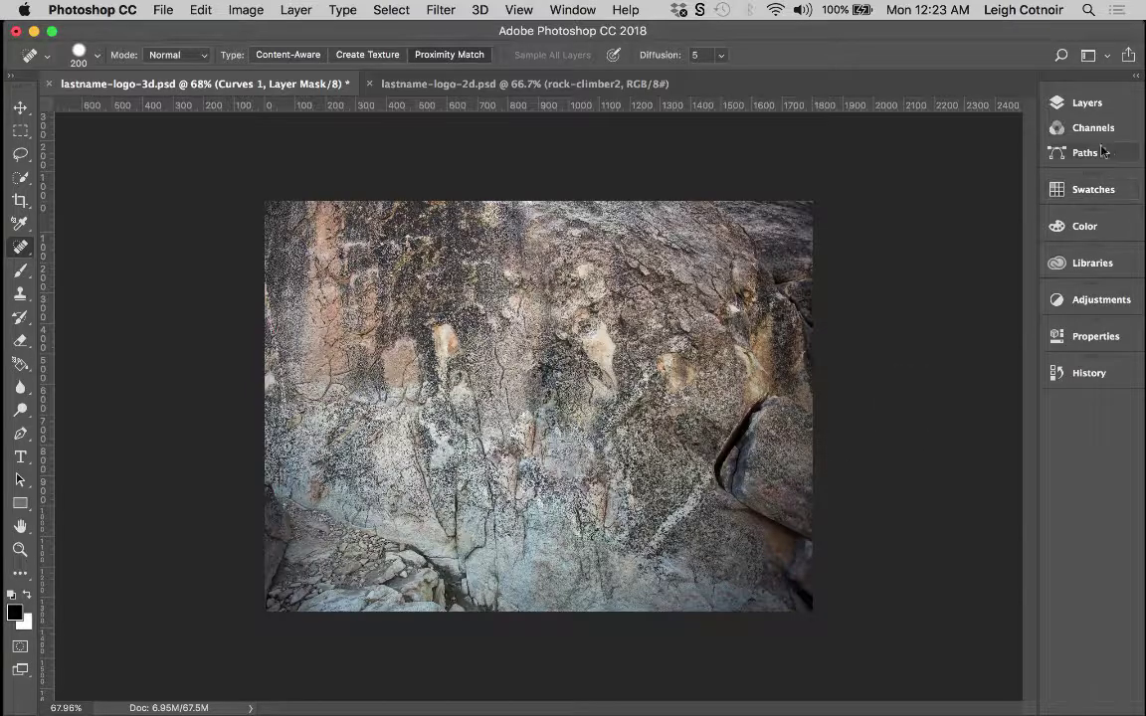
# Link the Curves 1, Layer 1 and rock-climber2 layers together.
pyautogui.click(1091, 105)
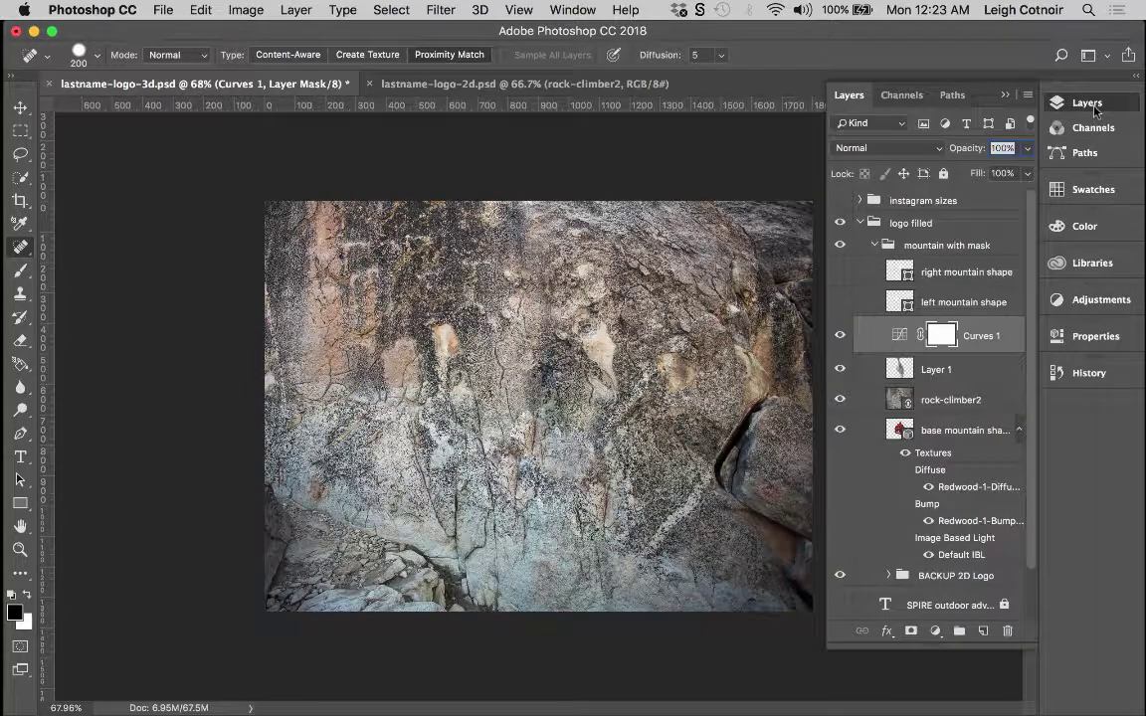
pyautogui.keyDown('shift'); pyautogui.click(962, 400); pyautogui.keyUp('shift')
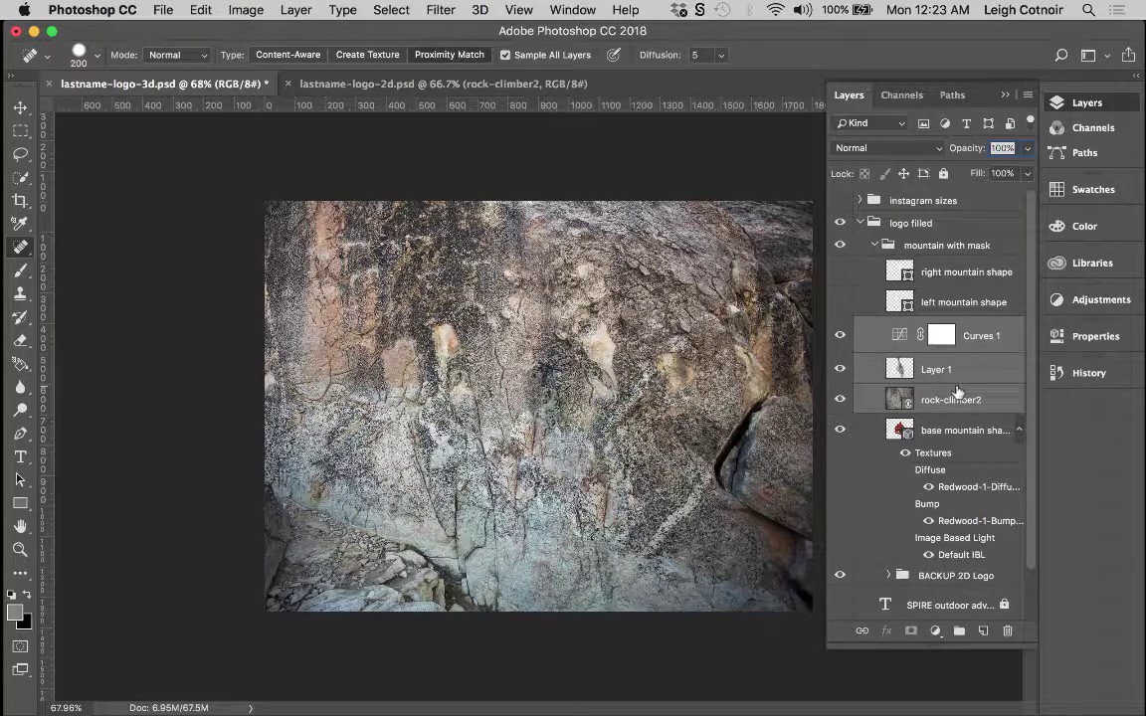
pyautogui.rightClick(957, 392)
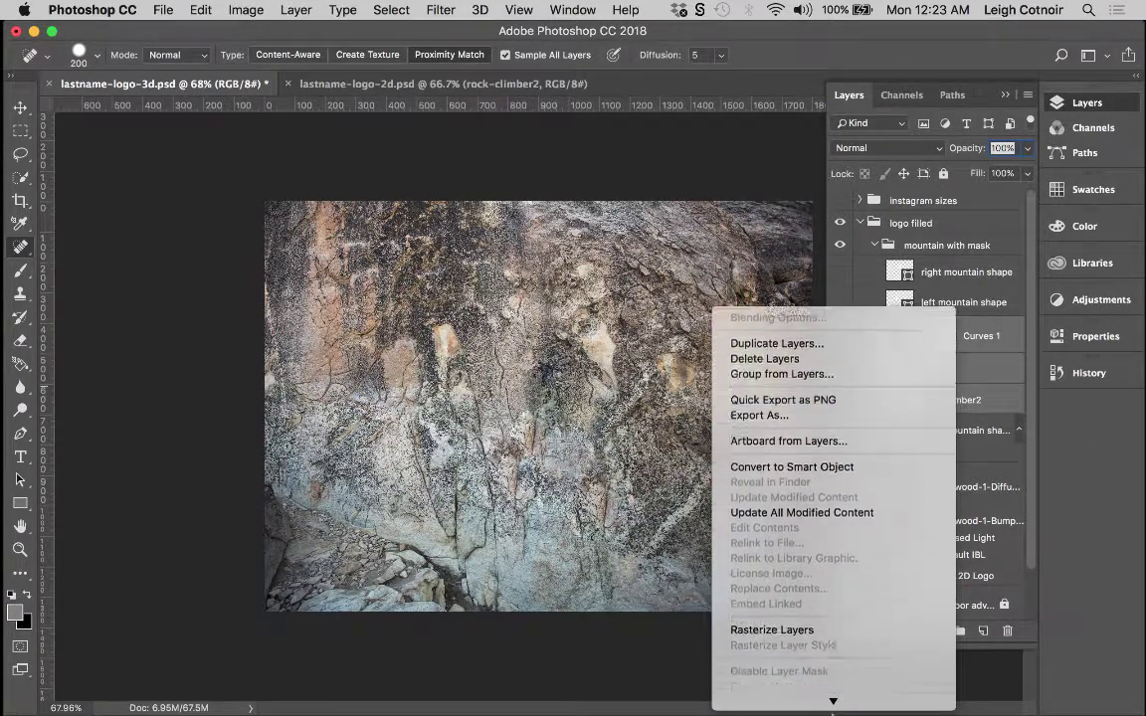
pyautogui.click(761, 512)
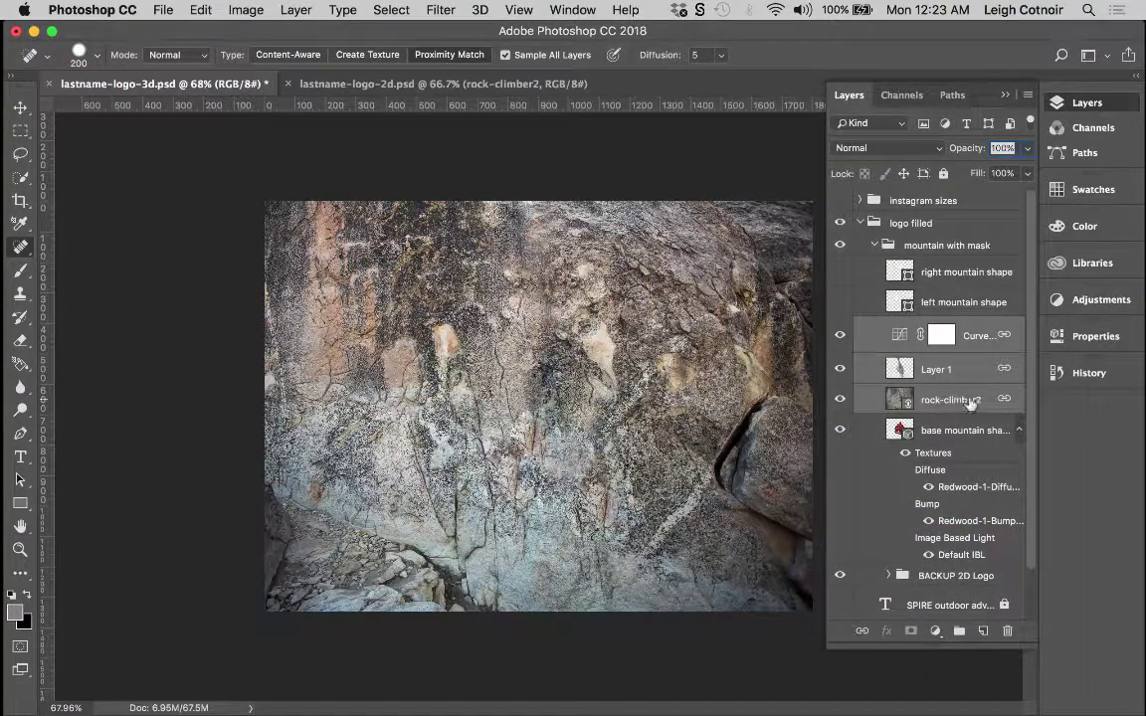
# Group the three linked rock layers and name the group material rock resource.
pyautogui.moveTo(972, 401); pyautogui.dragTo(958, 631)
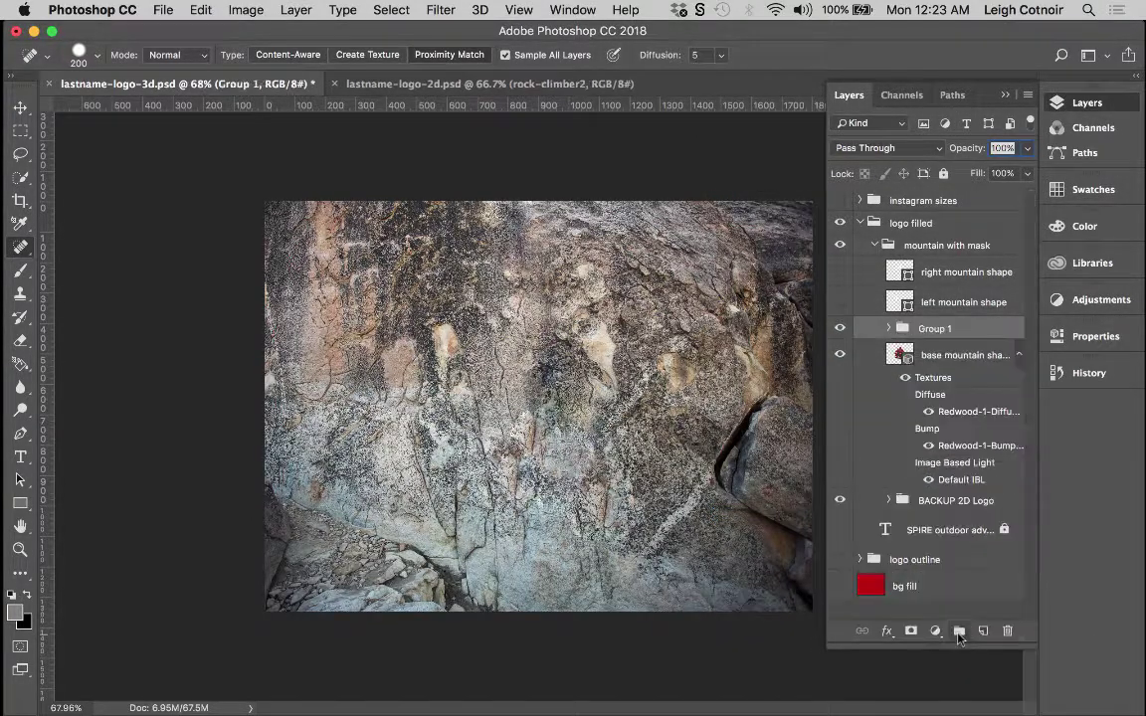
pyautogui.doubleClick(925, 326)
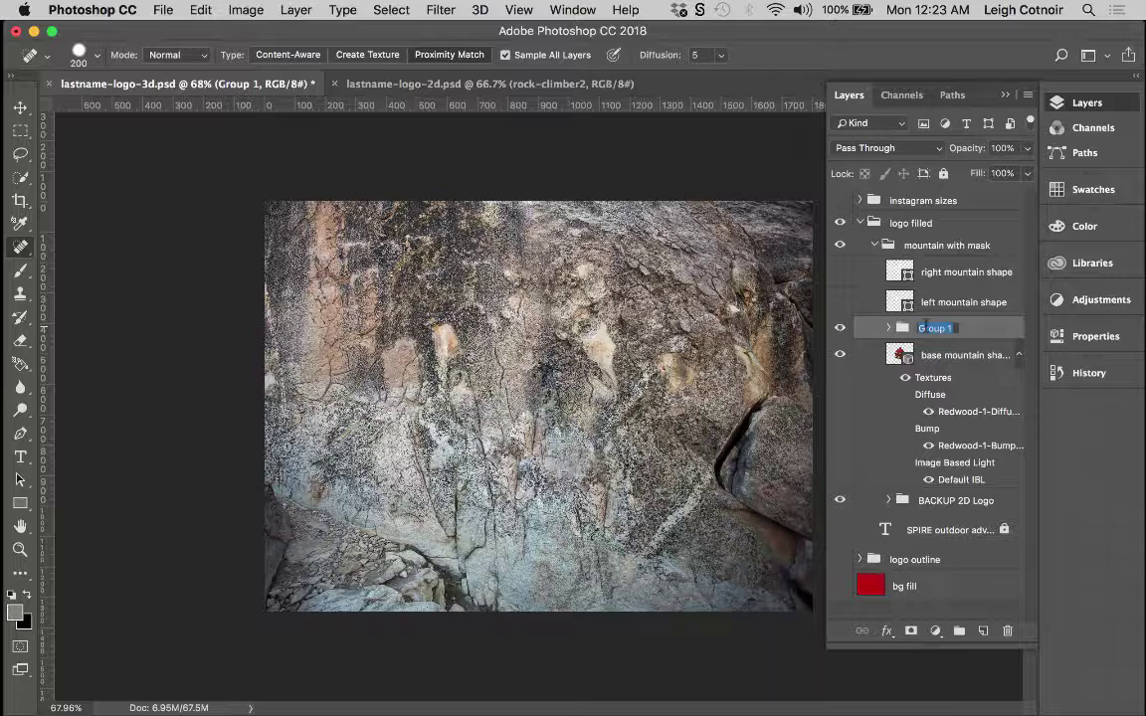
pyautogui.write('material rock resour')
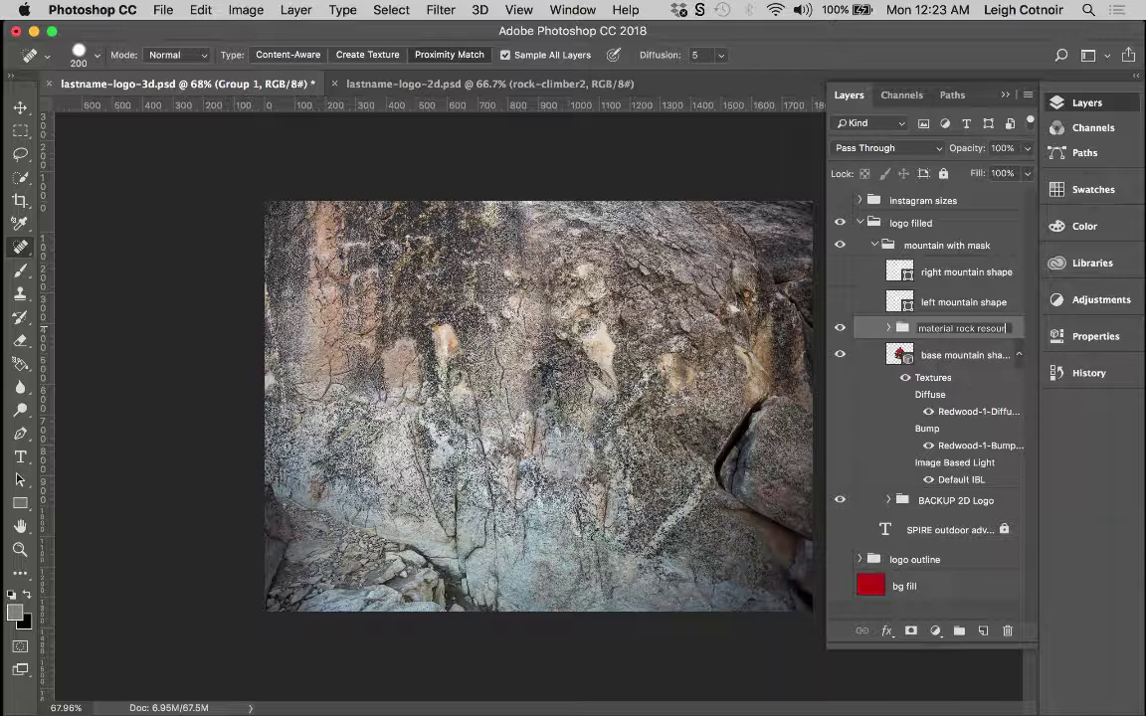
pyautogui.write('ce')
pyautogui.press('Return')
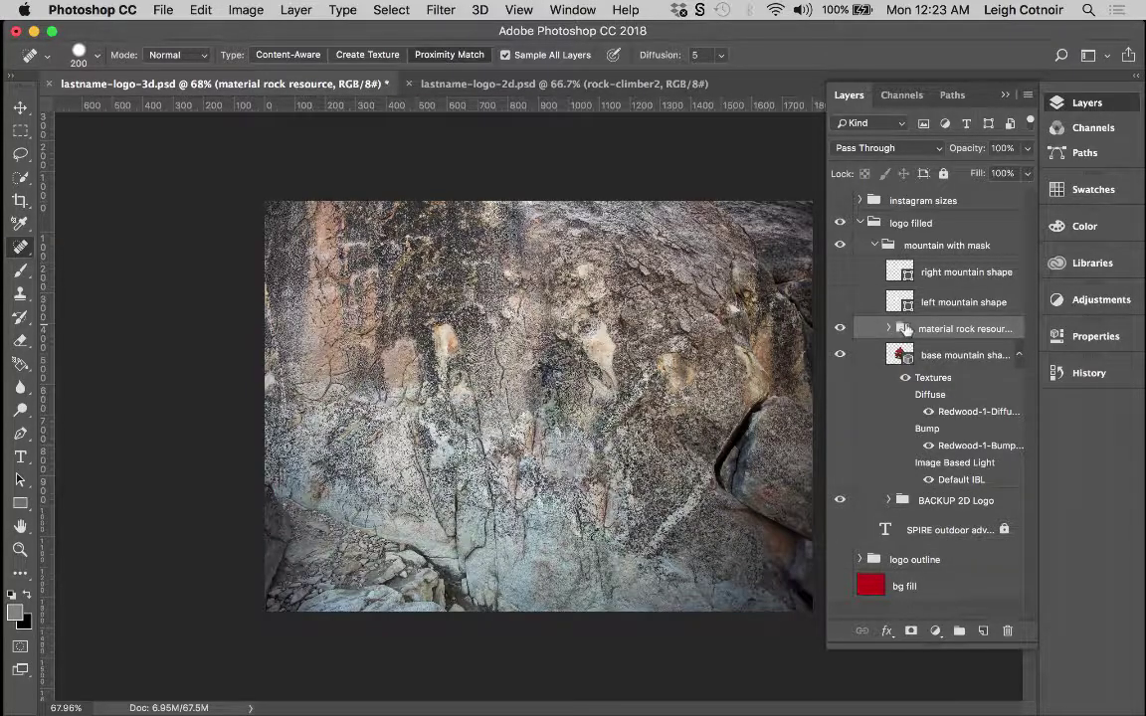
# Duplicate the material rock resource group, hide the original and rename it material rock resource ORIG.
pyautogui.moveTo(905, 329); pyautogui.dragTo(981, 631)
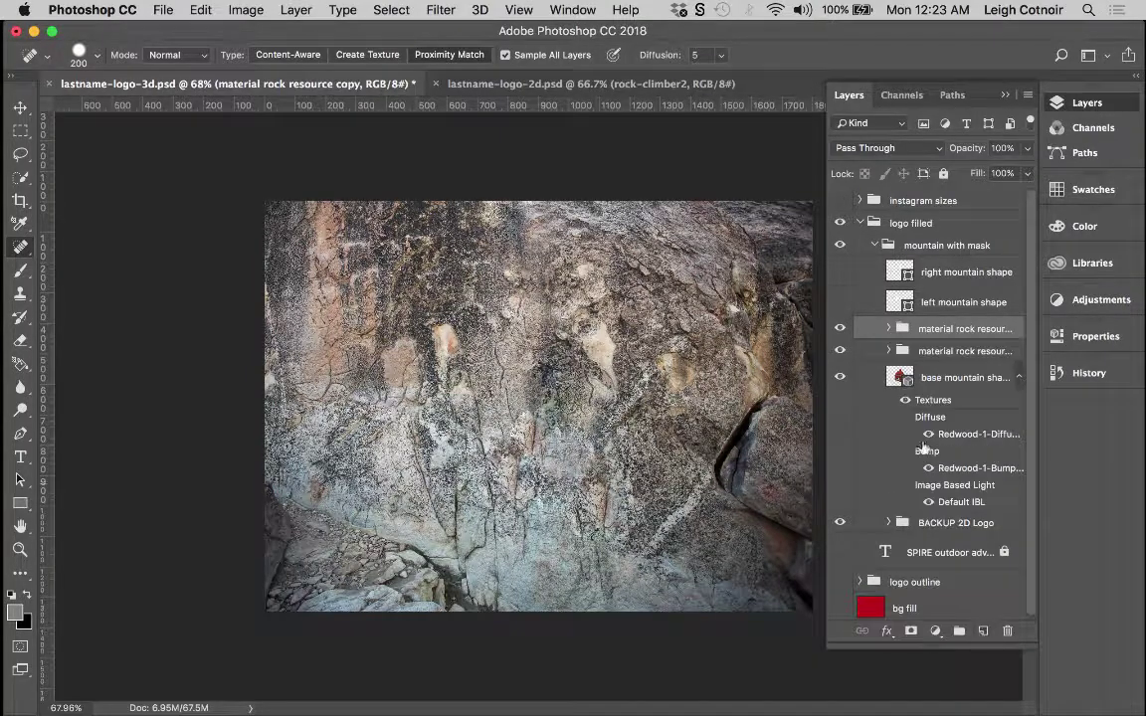
pyautogui.click(930, 355)
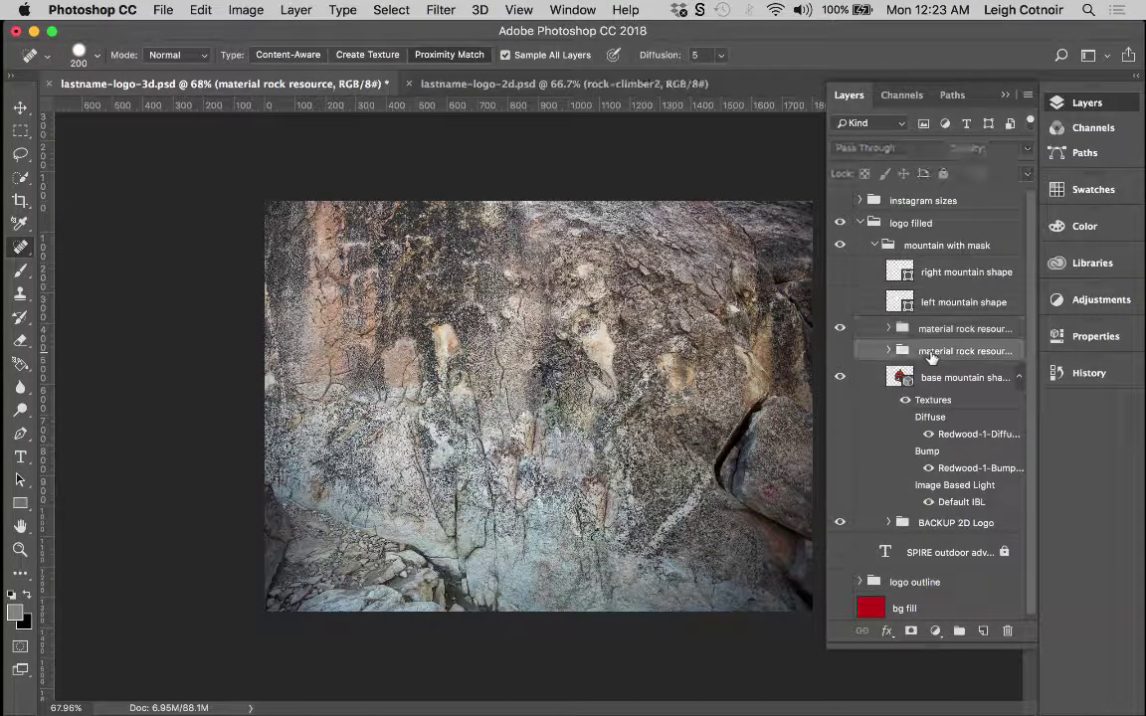
pyautogui.doubleClick(975, 350)
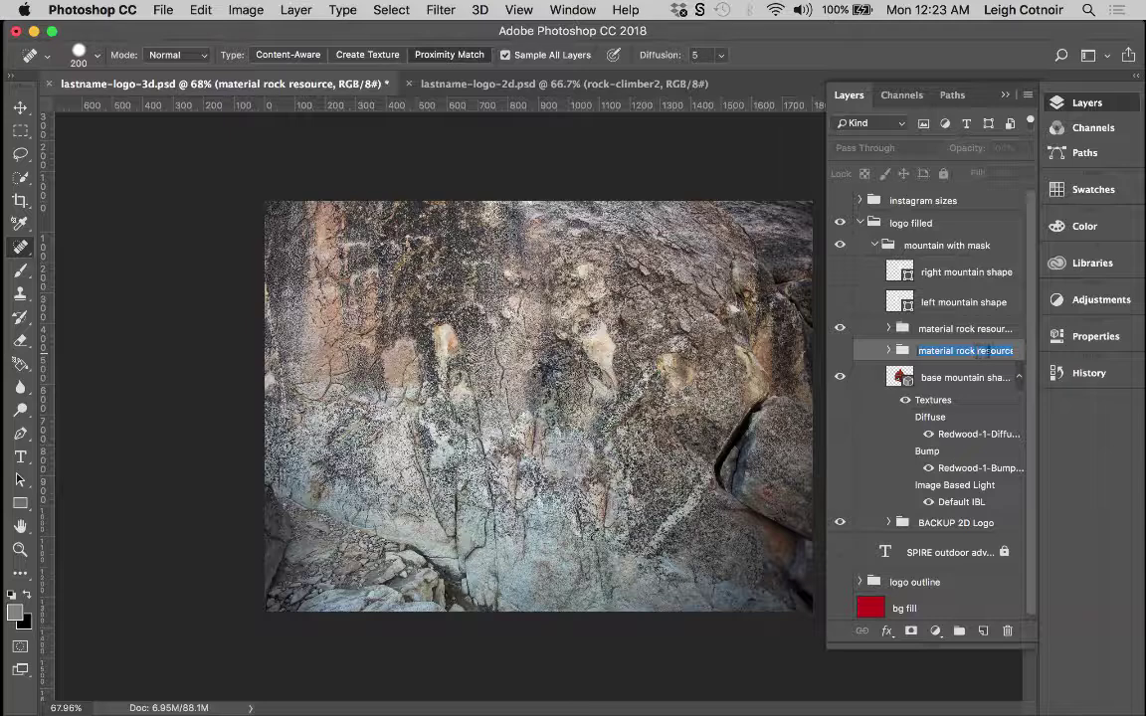
pyautogui.click(980, 350)
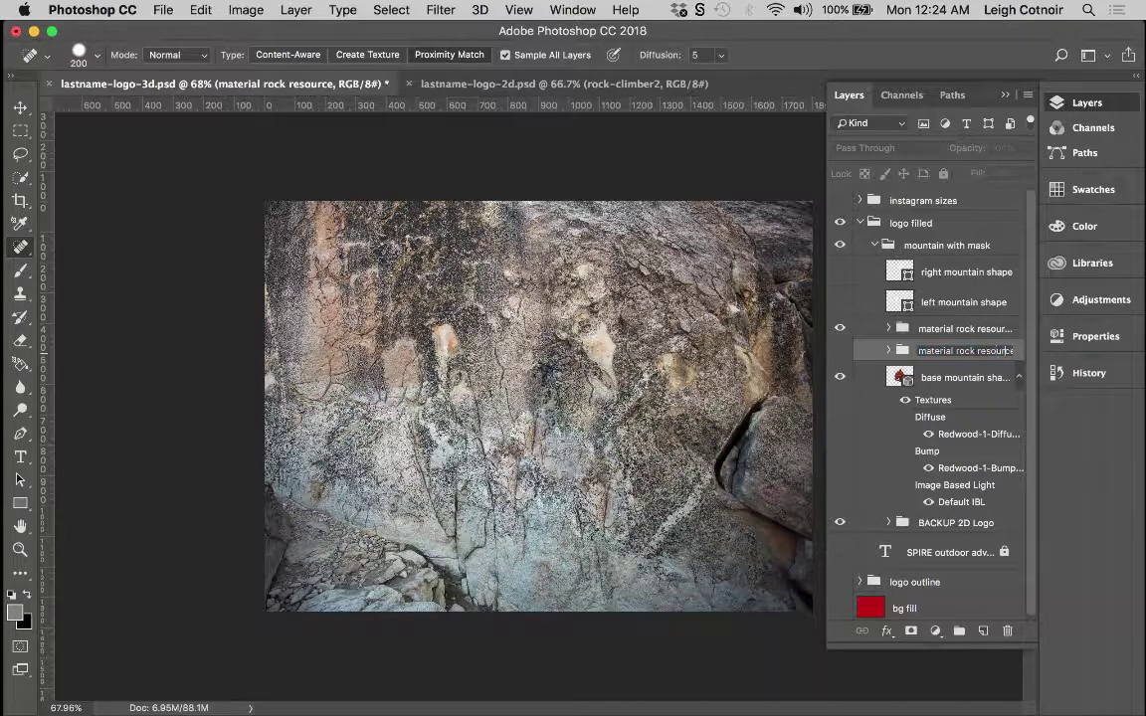
pyautogui.click(1010, 350)
pyautogui.write('ORIG')
pyautogui.click(870, 328)
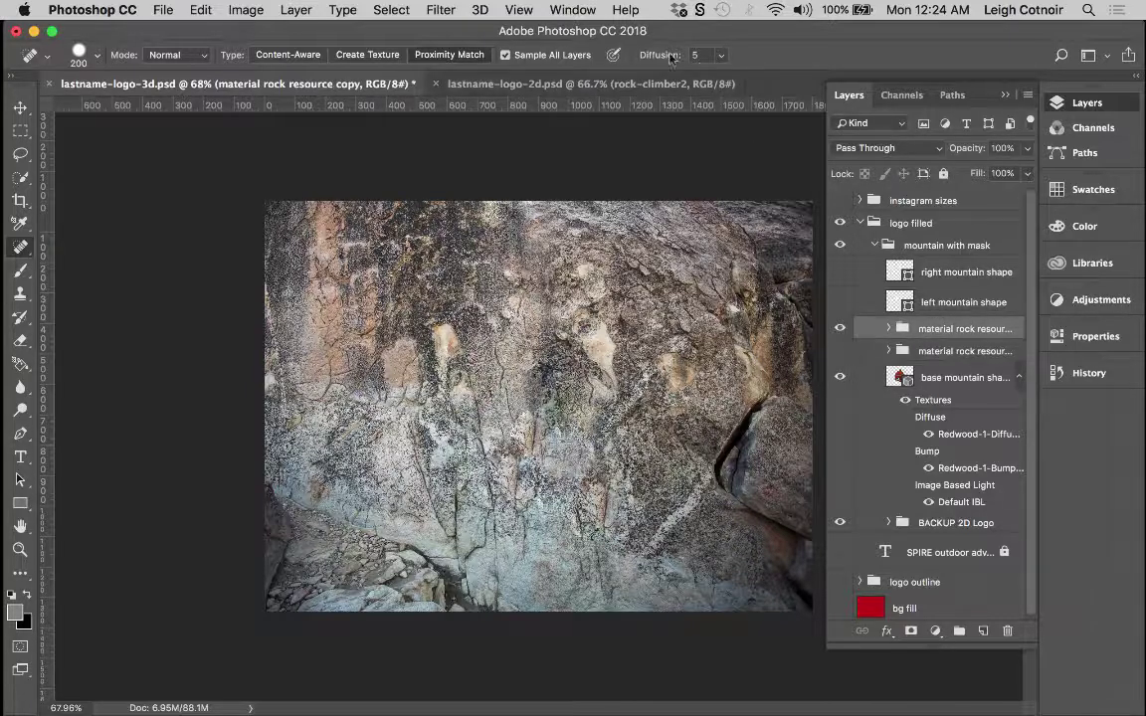
# Switch to the 3D workspace and activate the Move tool.
pyautogui.click(573, 10)
pyautogui.moveTo(593, 48)
pyautogui.click(797, 66)
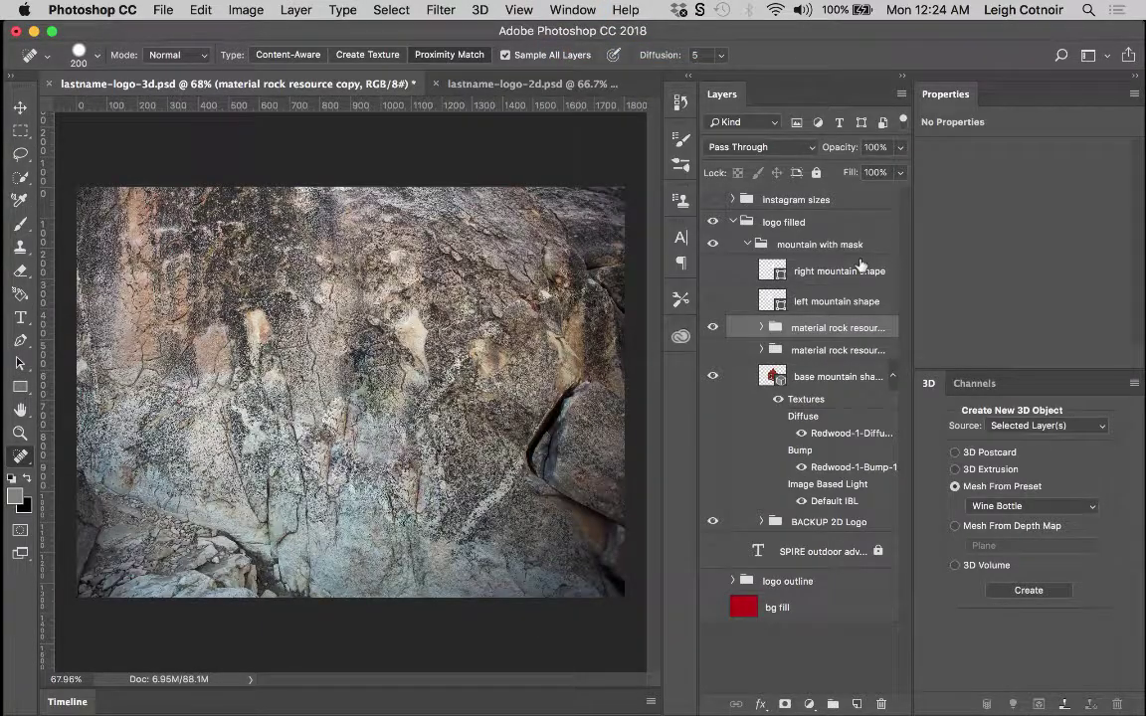
pyautogui.press('v')
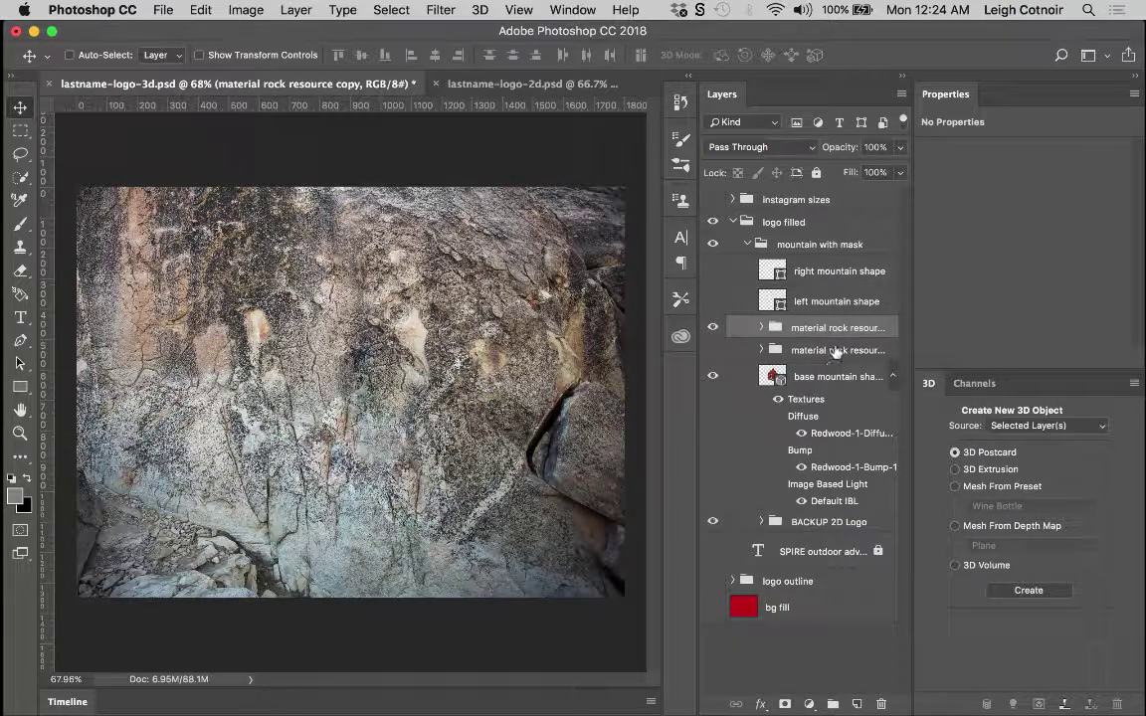
# Lock the material rock resource ORIG group completely and leave it hidden.
pyautogui.click(712, 349)
pyautogui.click(736, 350)
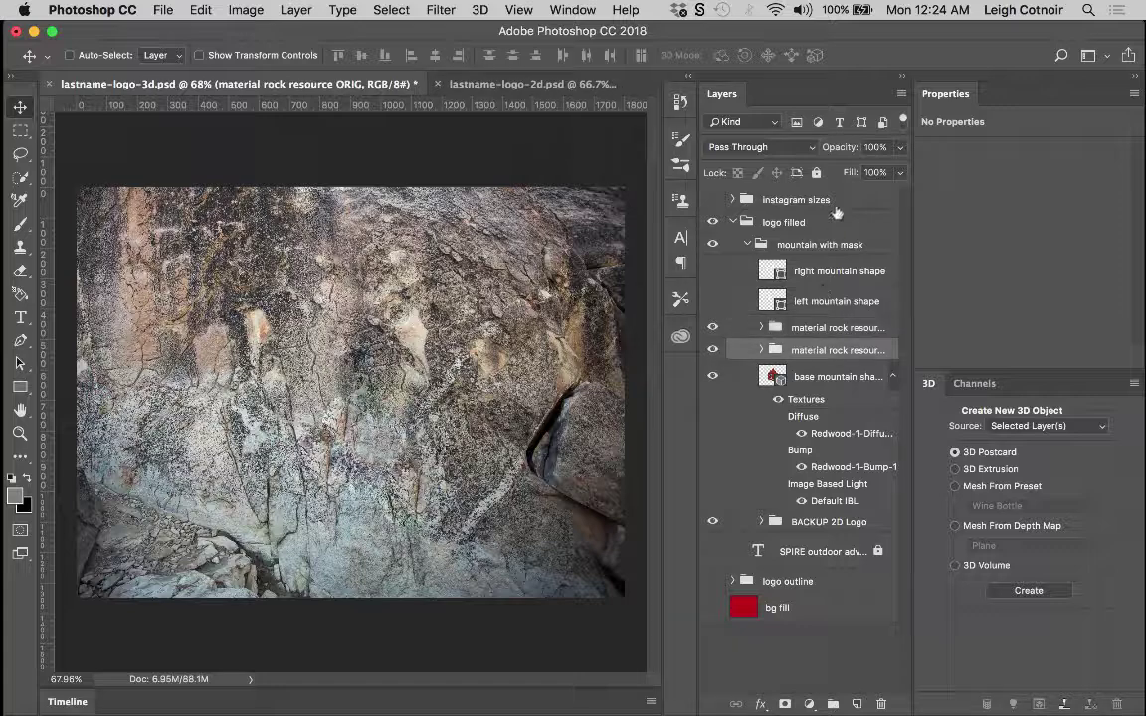
pyautogui.click(816, 172)
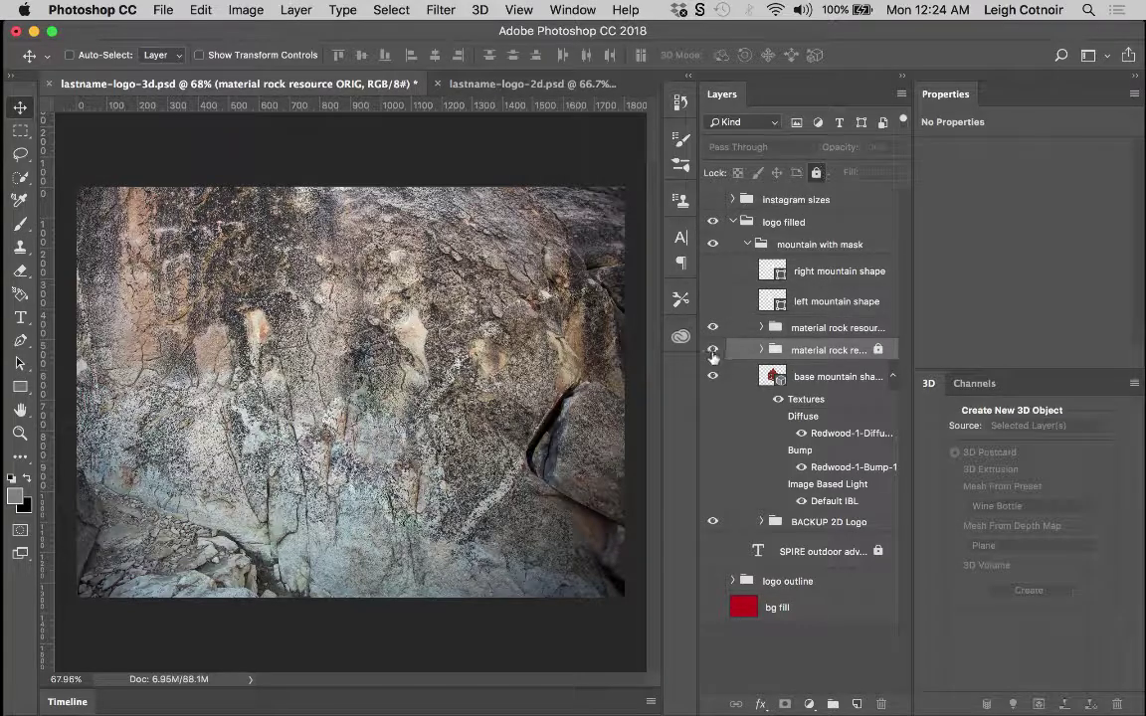
pyautogui.click(712, 350)
# Create a 3D postcard from the duplicated material rock resource group and select its Current View camera.
pyautogui.click(821, 330)
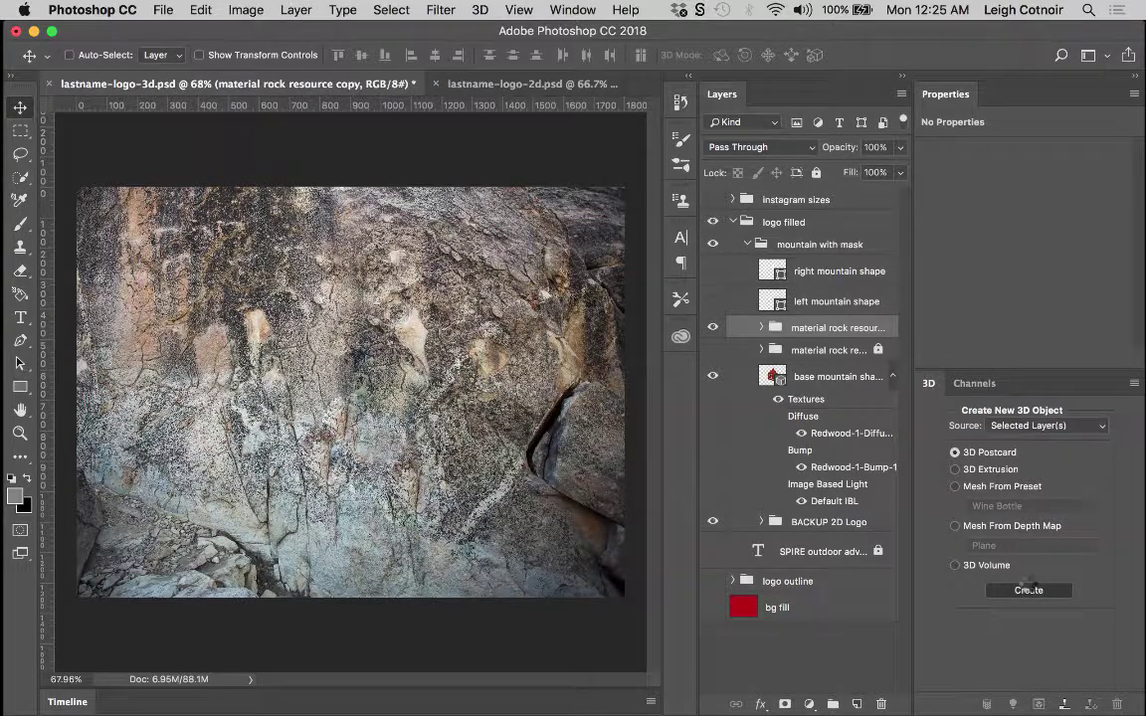
pyautogui.click(1028, 590)
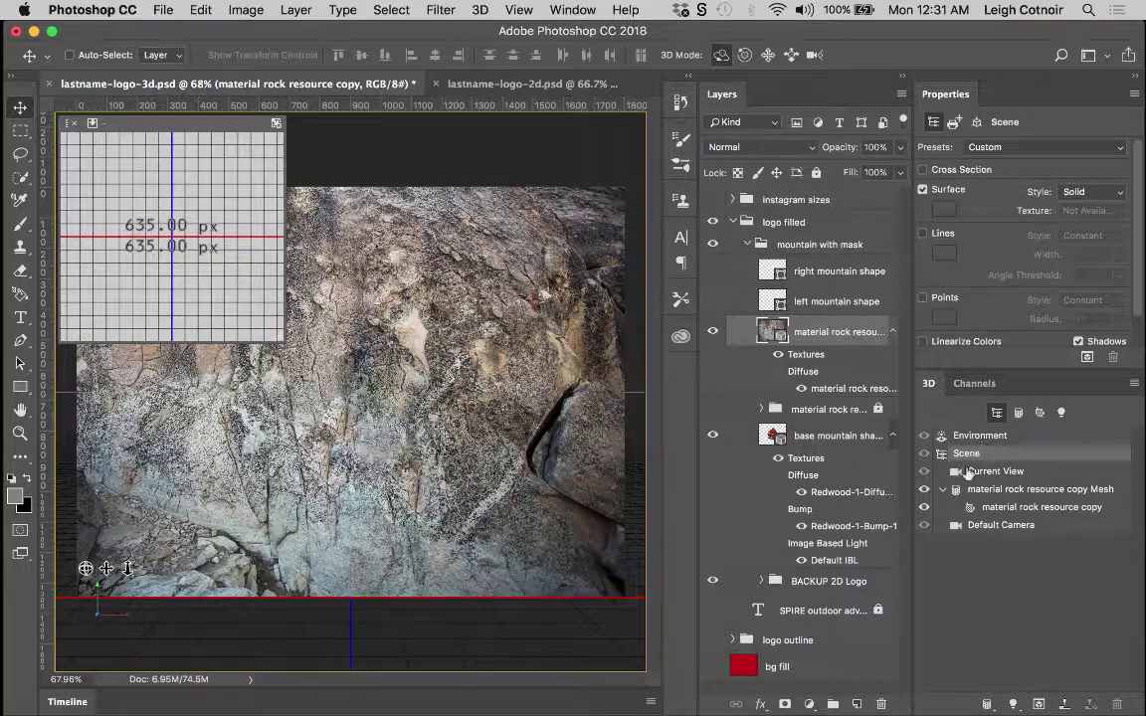
pyautogui.click(978, 474)
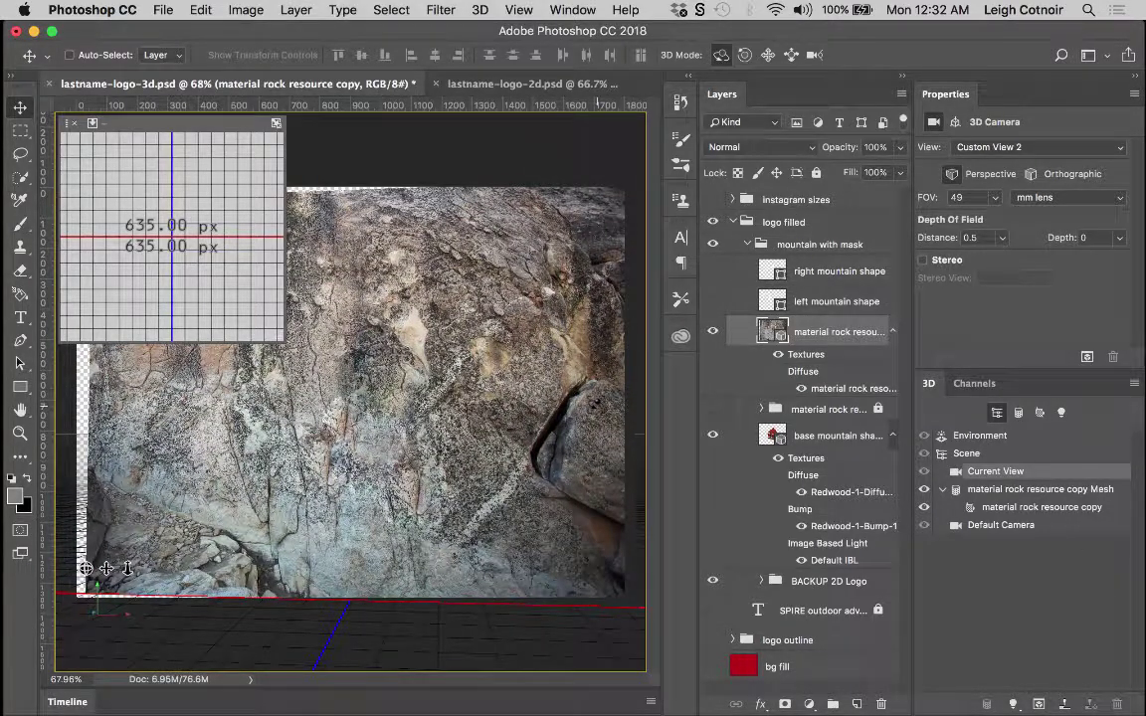
# Undo the postcard's camera position change by reverting to the Create 3D from 2D history state.
pyautogui.click(680, 102)
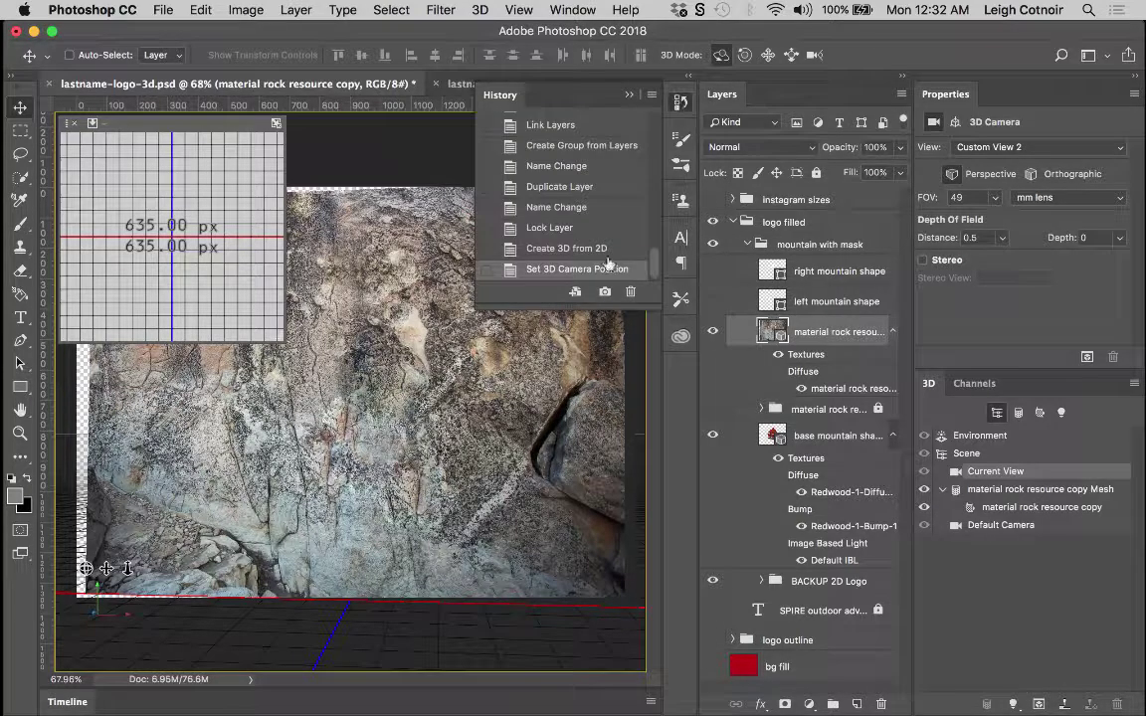
pyautogui.click(563, 250)
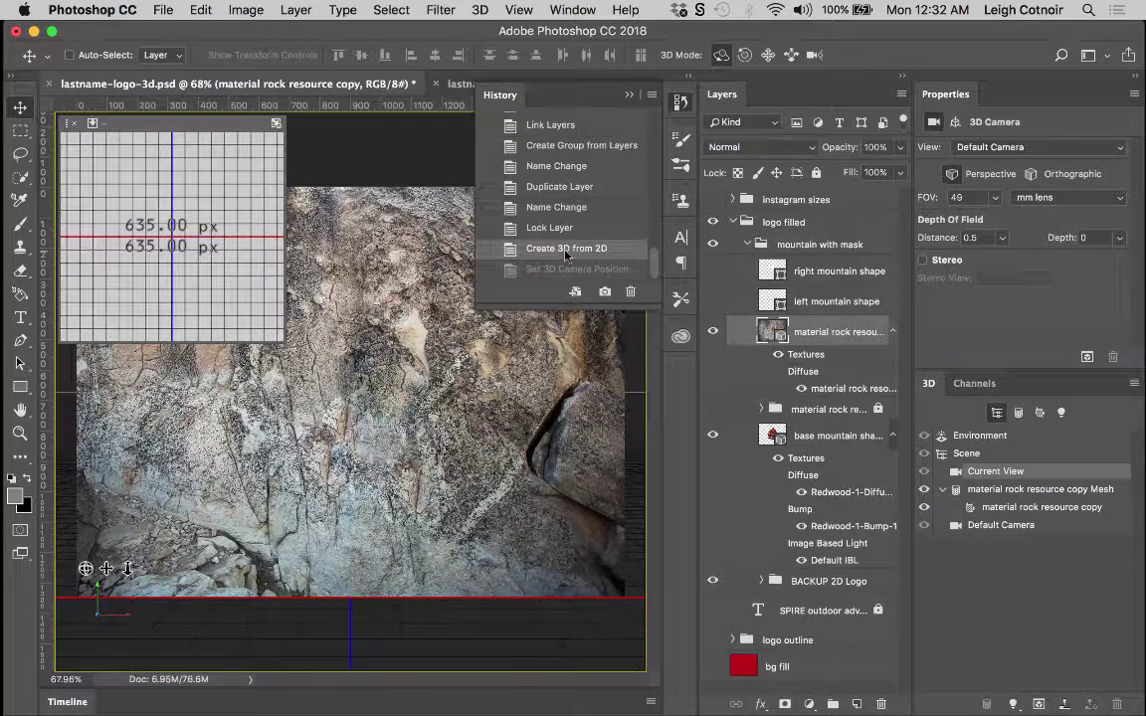
pyautogui.click(681, 102)
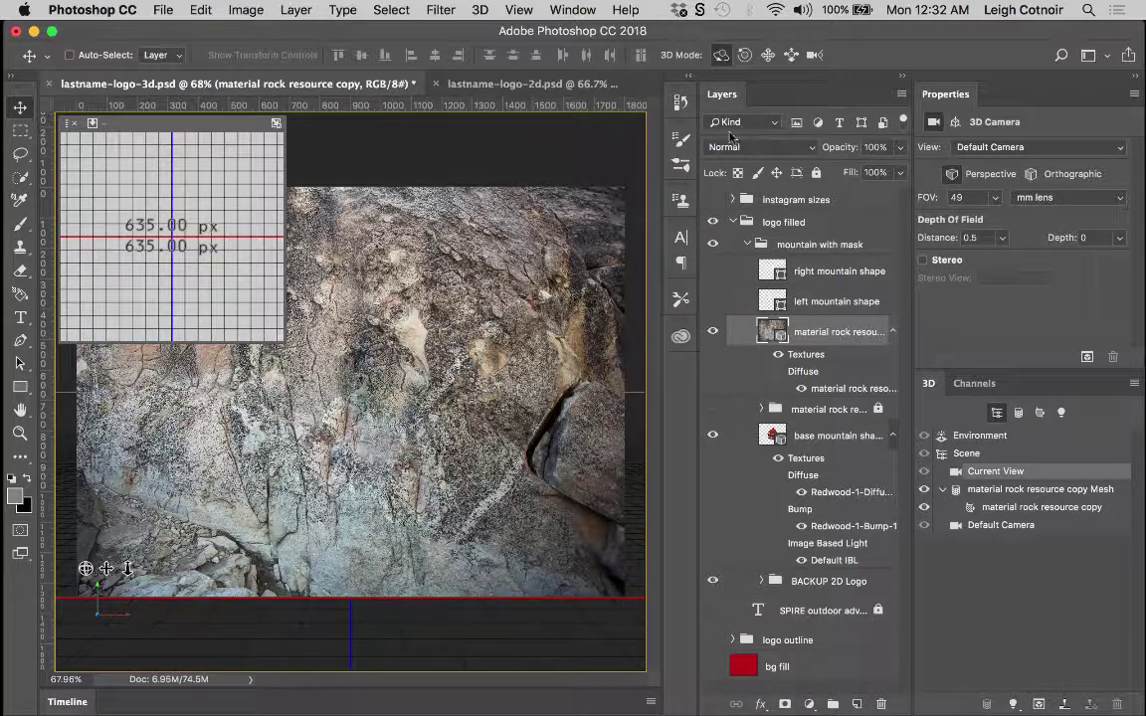
# Select the postcard's material rock resource copy material and browse the available material presets.
pyautogui.click(1014, 511)
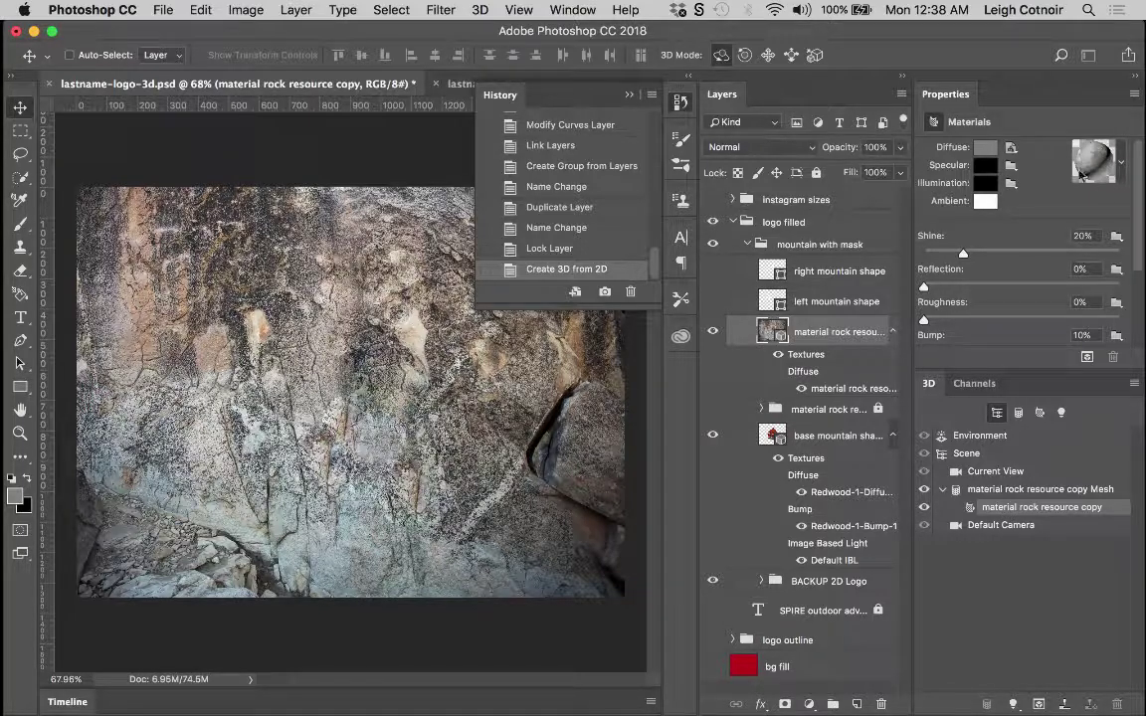
pyautogui.click(1121, 164)
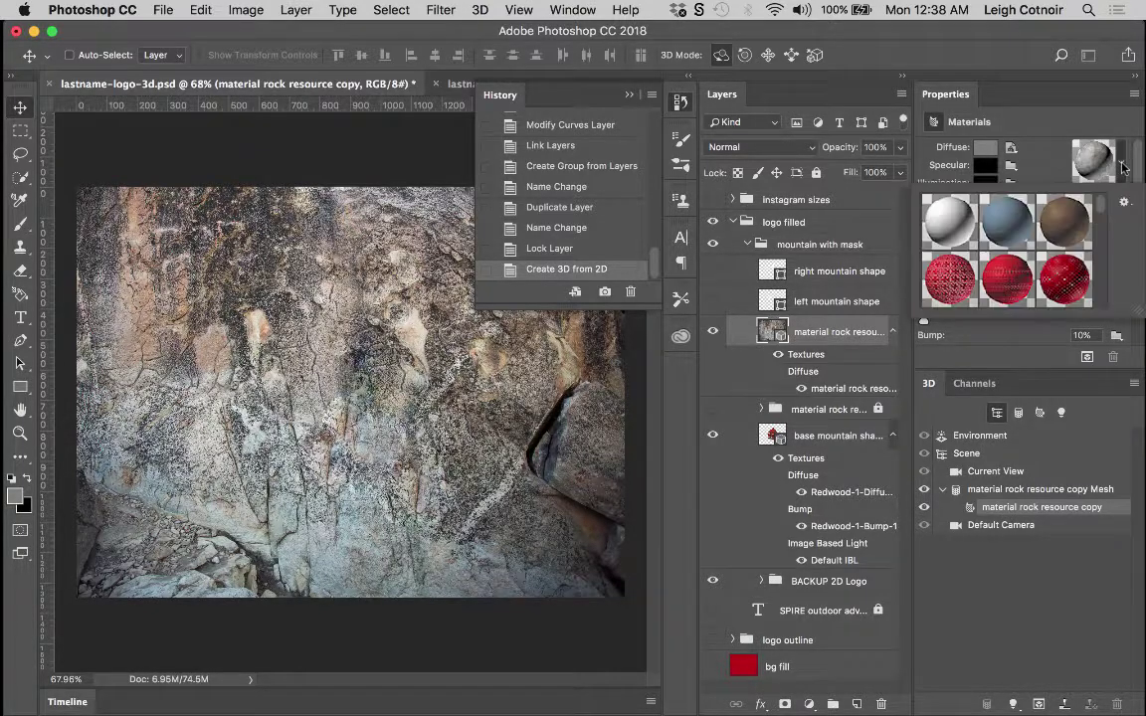
pyautogui.scroll(-5, 1057, 257)
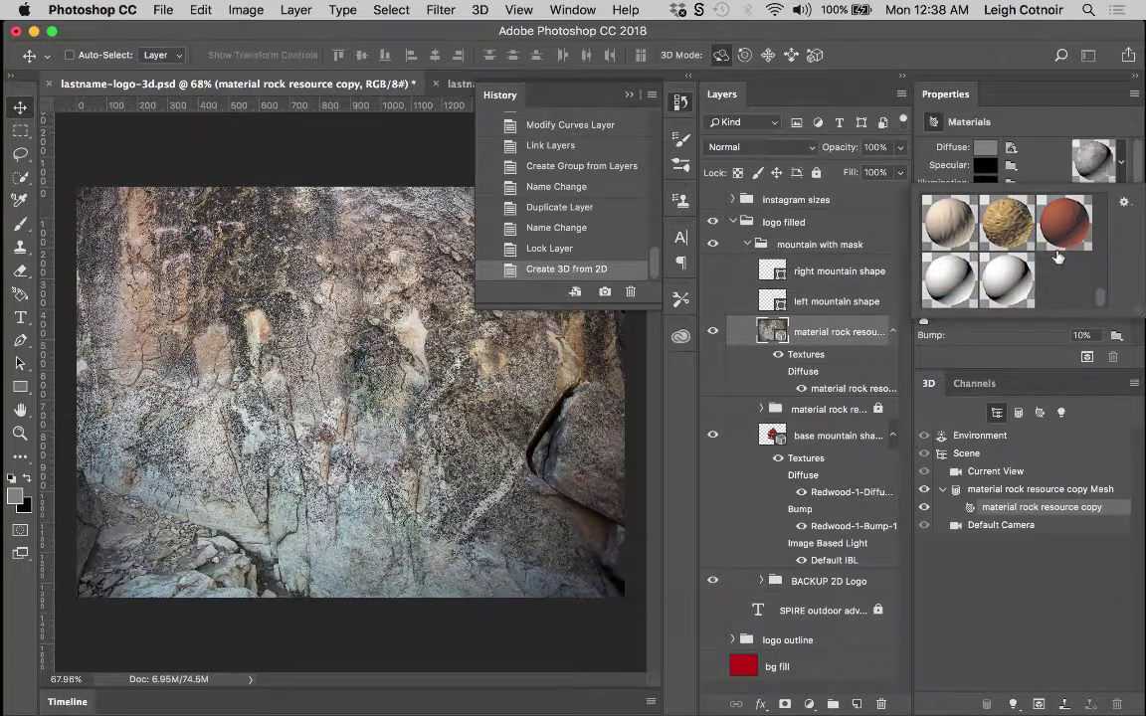
pyautogui.scroll(5, 1057, 256)
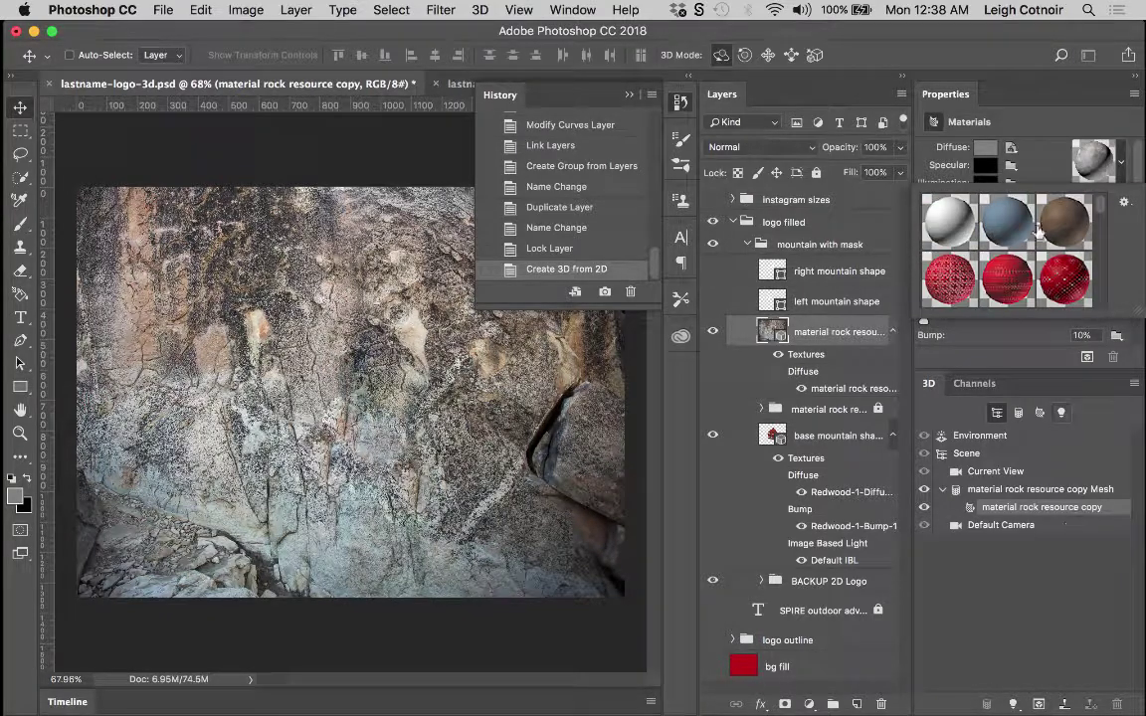
# Add the postcard's rock material to the presets as a new material, entering rockface as its name.
pyautogui.click(1124, 201)
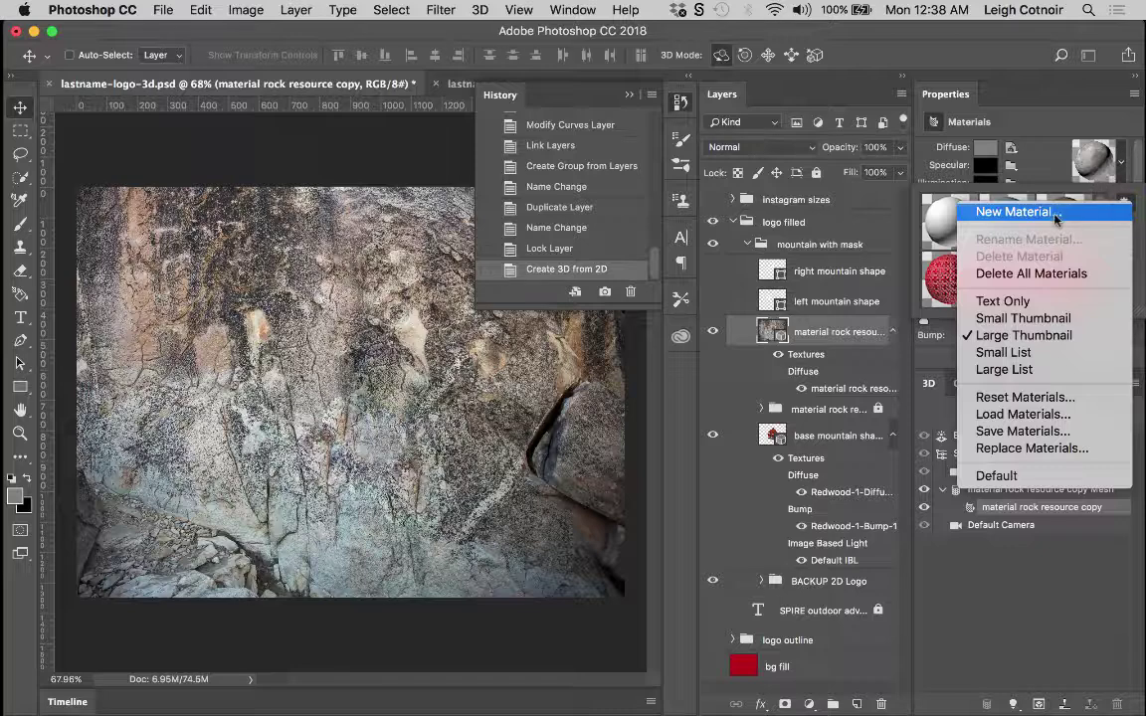
pyautogui.click(1015, 212)
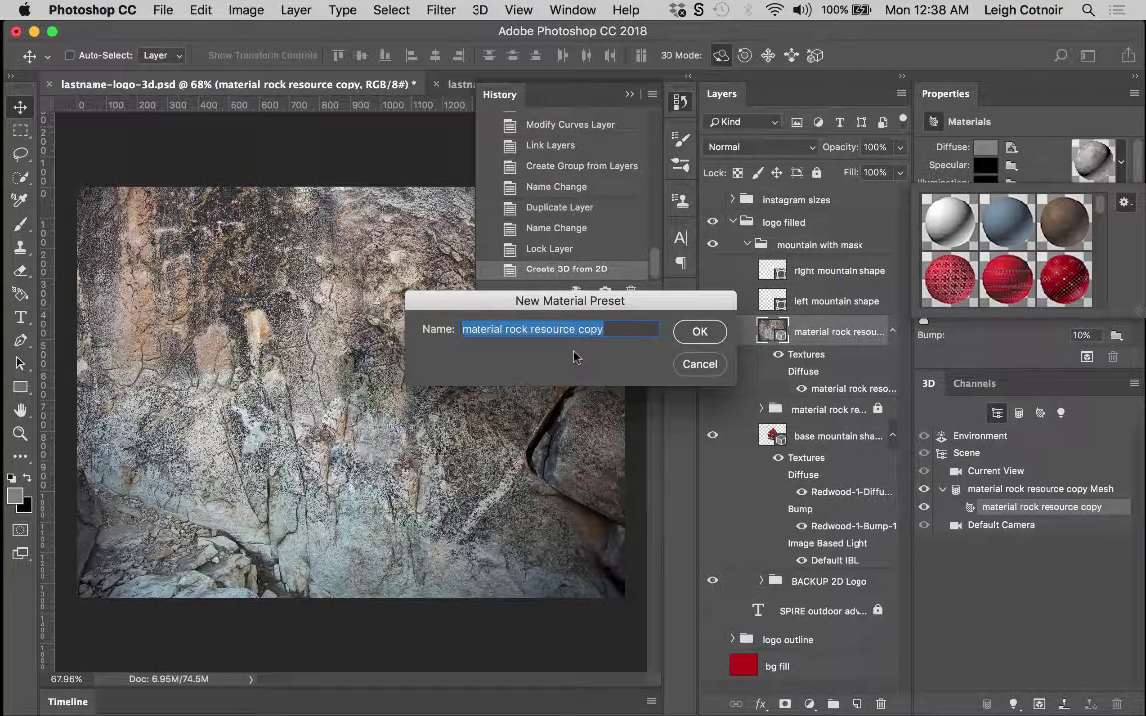
pyautogui.write('rock')
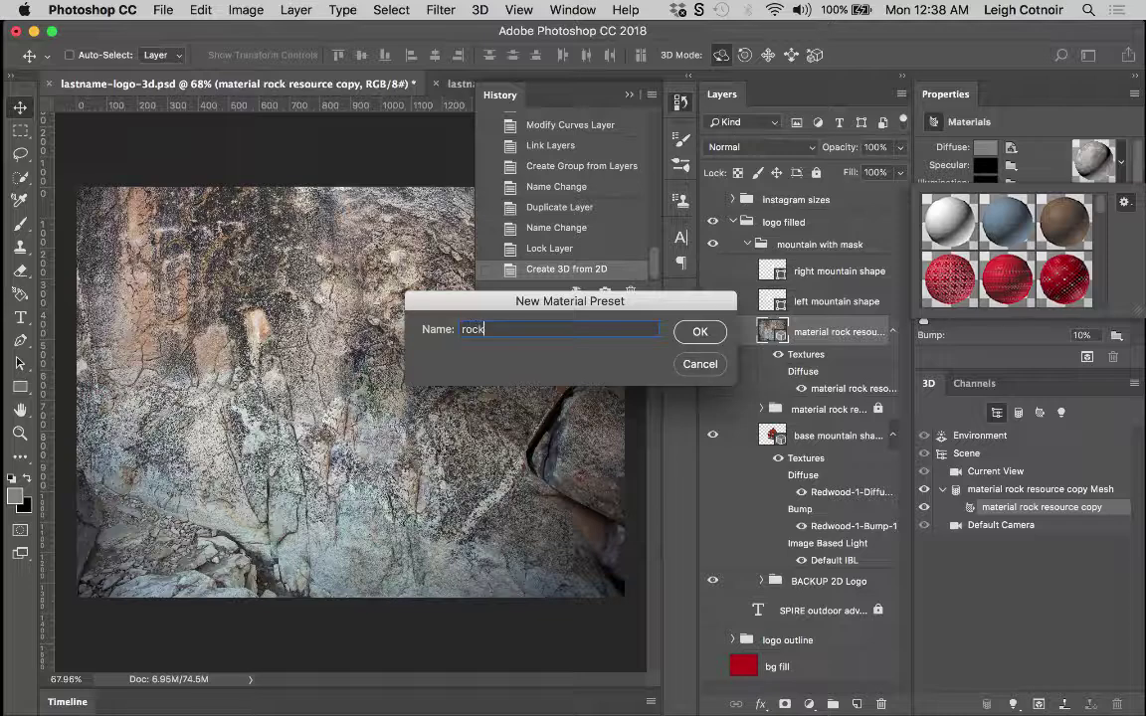
pyautogui.write('face')
pyautogui.press('Return')
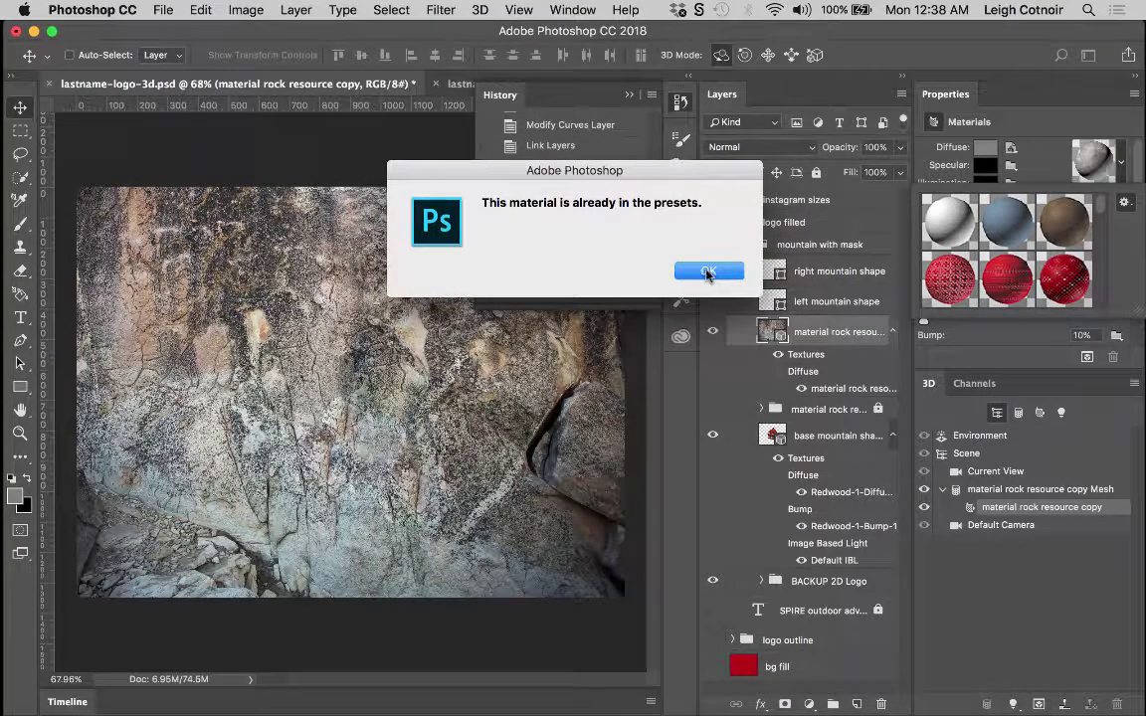
pyautogui.click(707, 272)
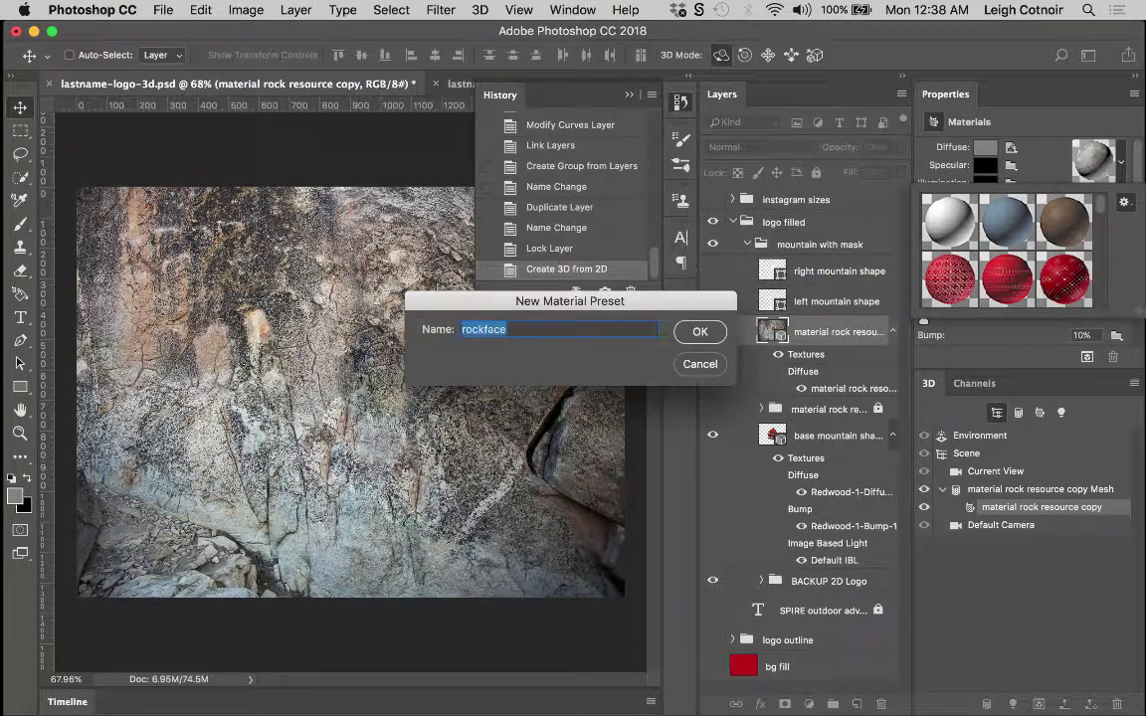
pyautogui.click(483, 329)
pyautogui.press('BackSpace')
pyautogui.click(698, 334)
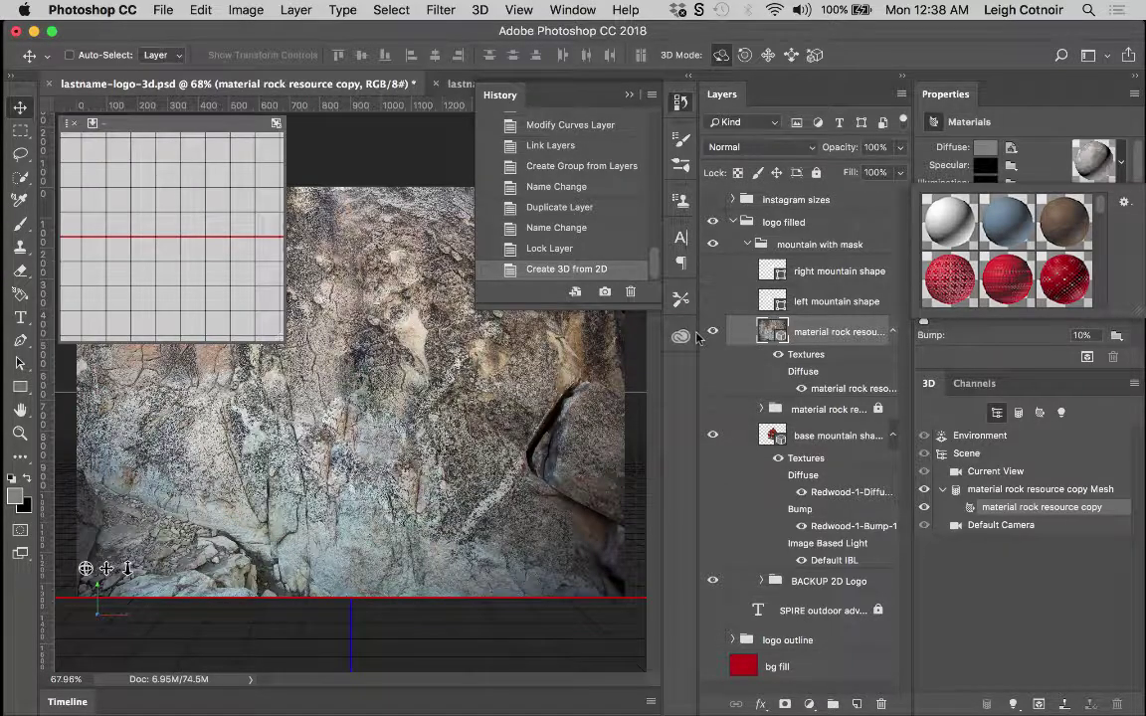
pyautogui.click(1126, 202)
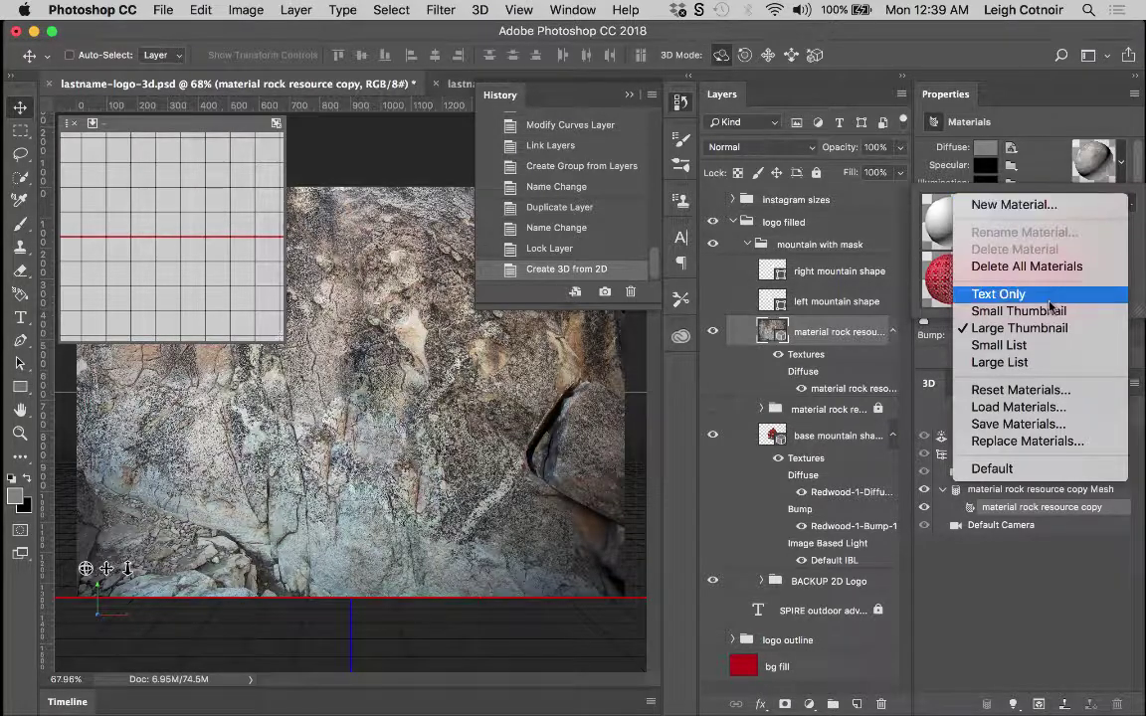
pyautogui.click(1074, 619)
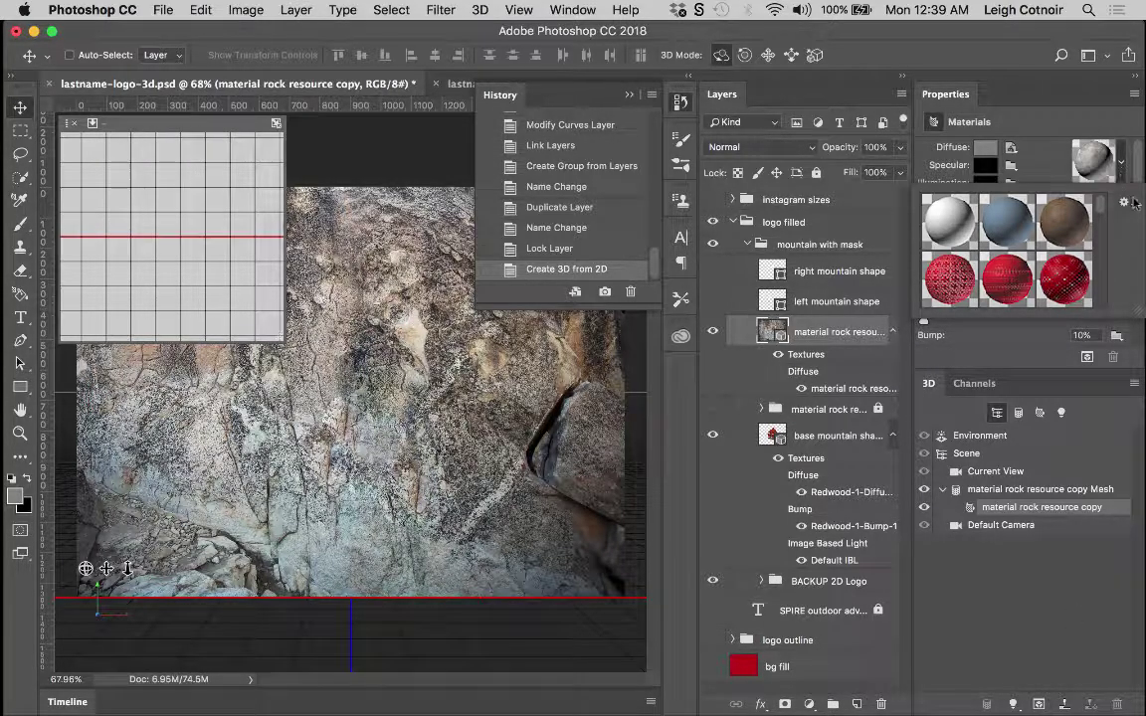
pyautogui.click(1107, 119)
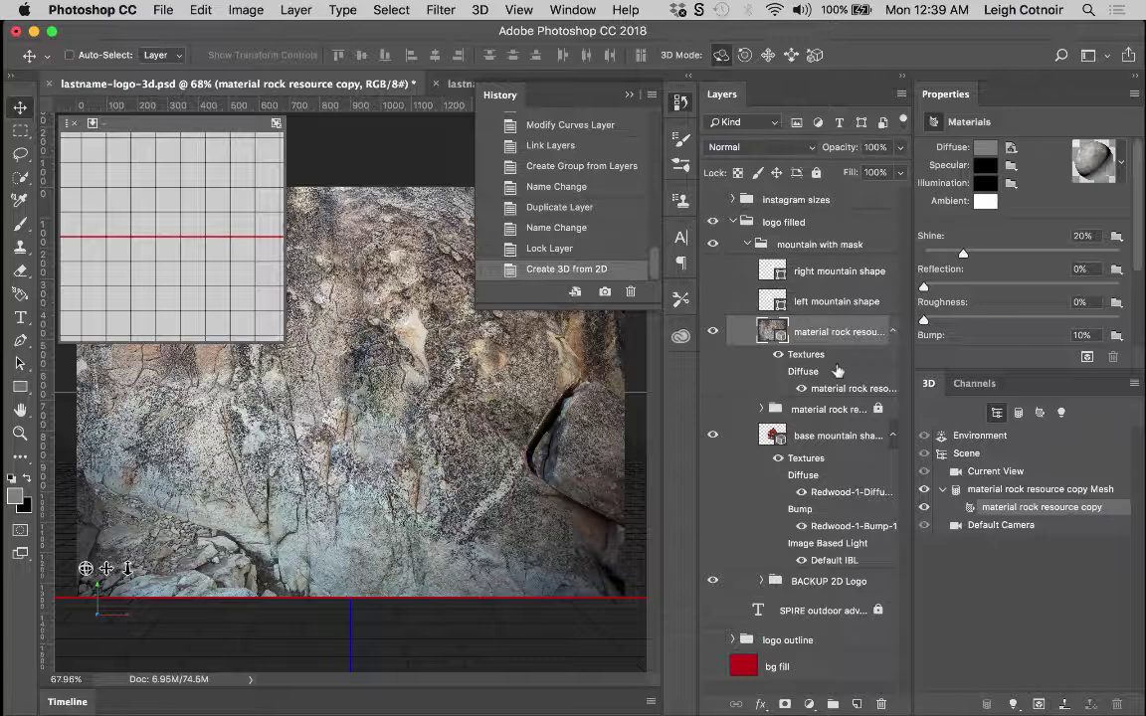
# Hide the material rock resource copy 3D layer and select the base mountain shape copy layer.
pyautogui.click(711, 333)
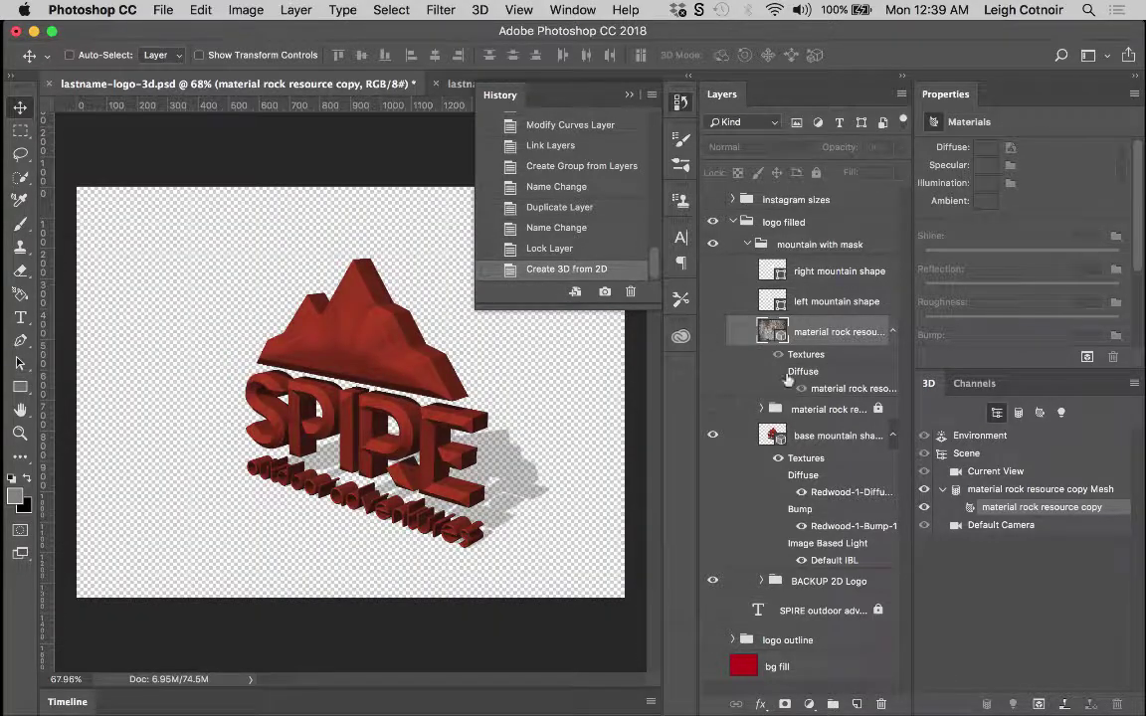
pyautogui.click(812, 441)
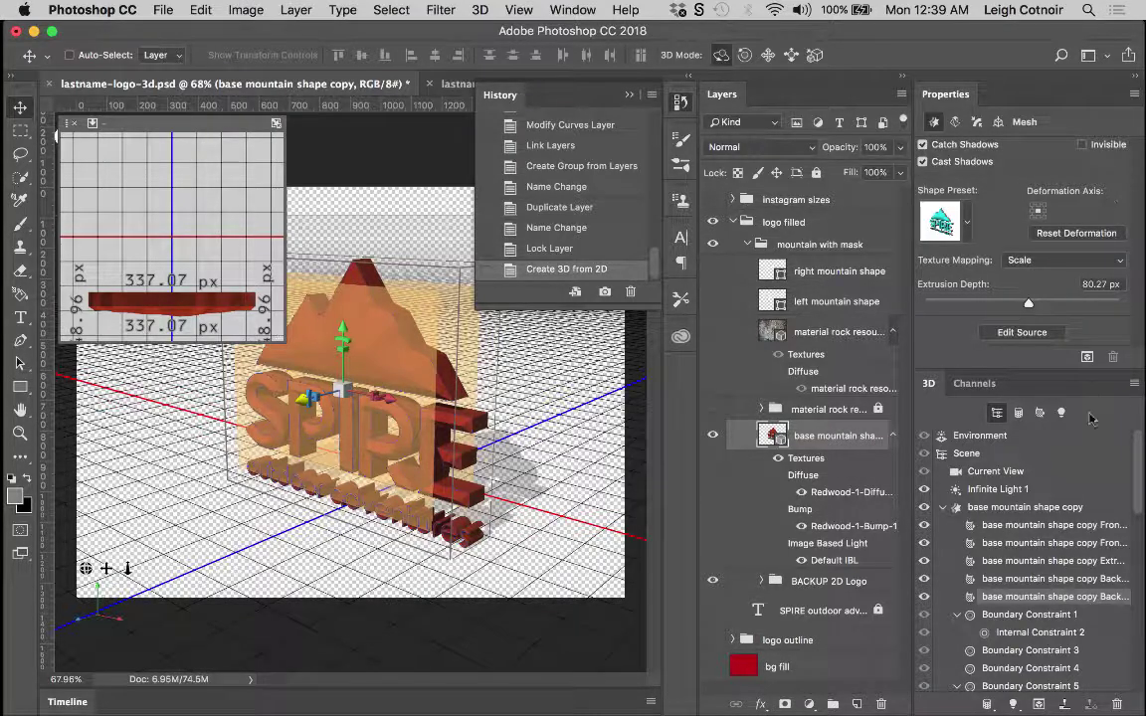
# Apply the newly saved rock material preset to all five front, extrusion and back materials of the base mountain shape copy mesh.
pyautogui.click(1000, 525)
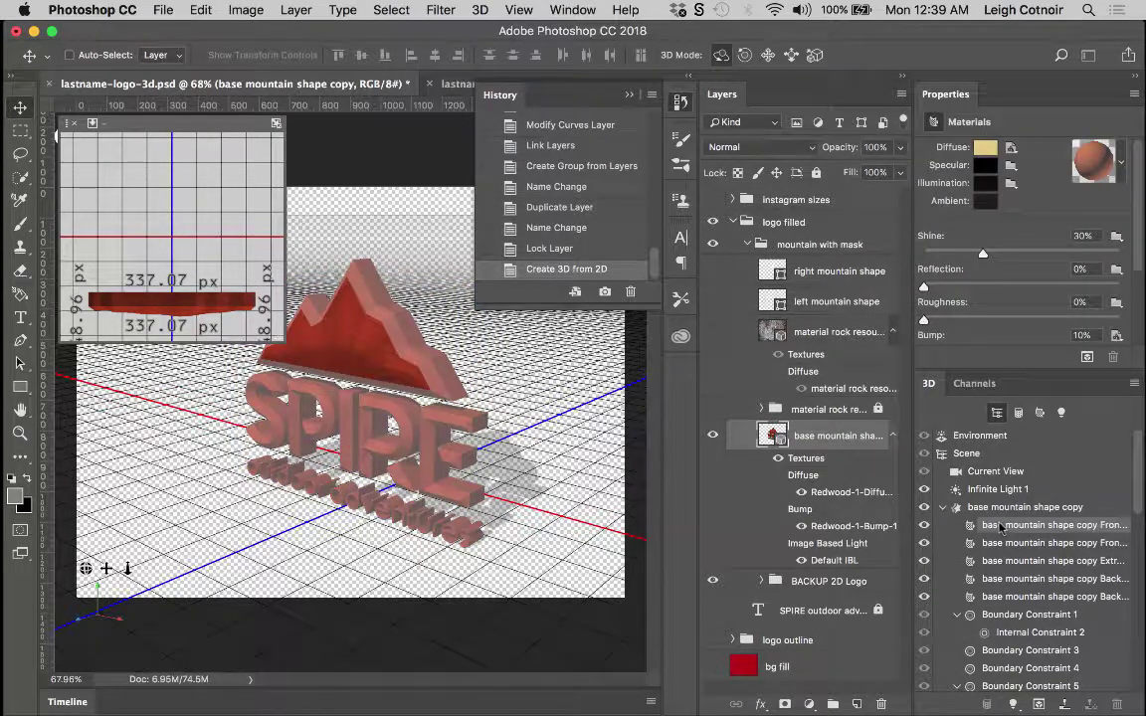
pyautogui.keyDown('shift'); pyautogui.click(1006, 597); pyautogui.keyUp('shift')
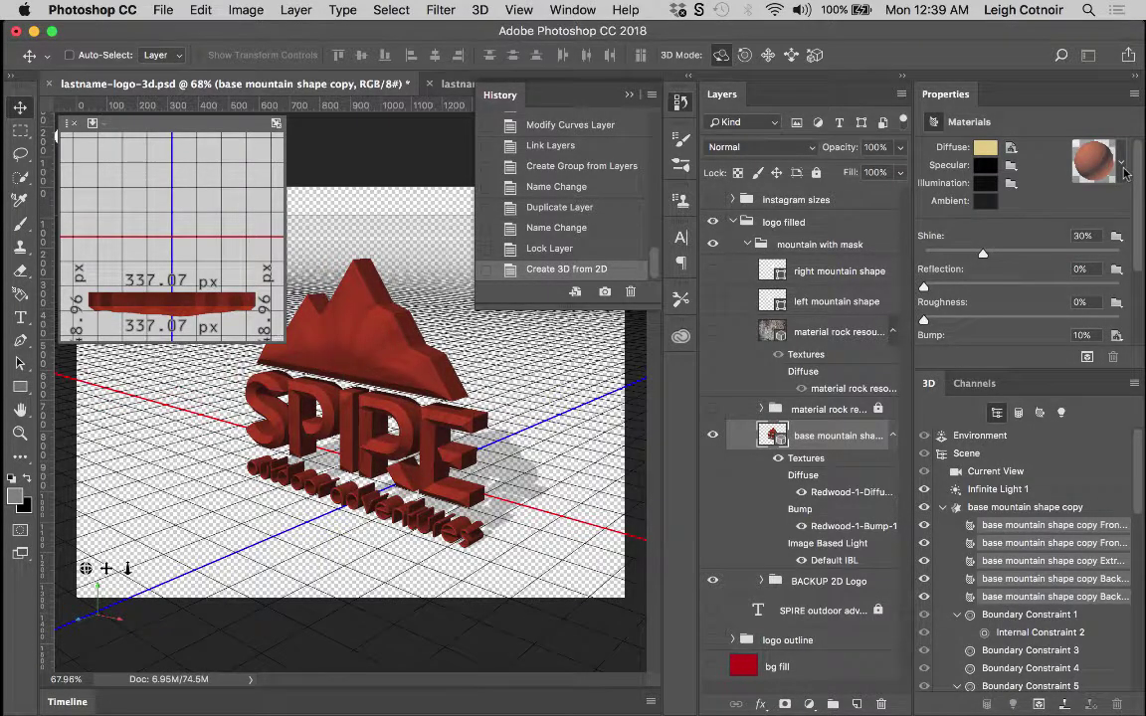
pyautogui.click(1123, 169)
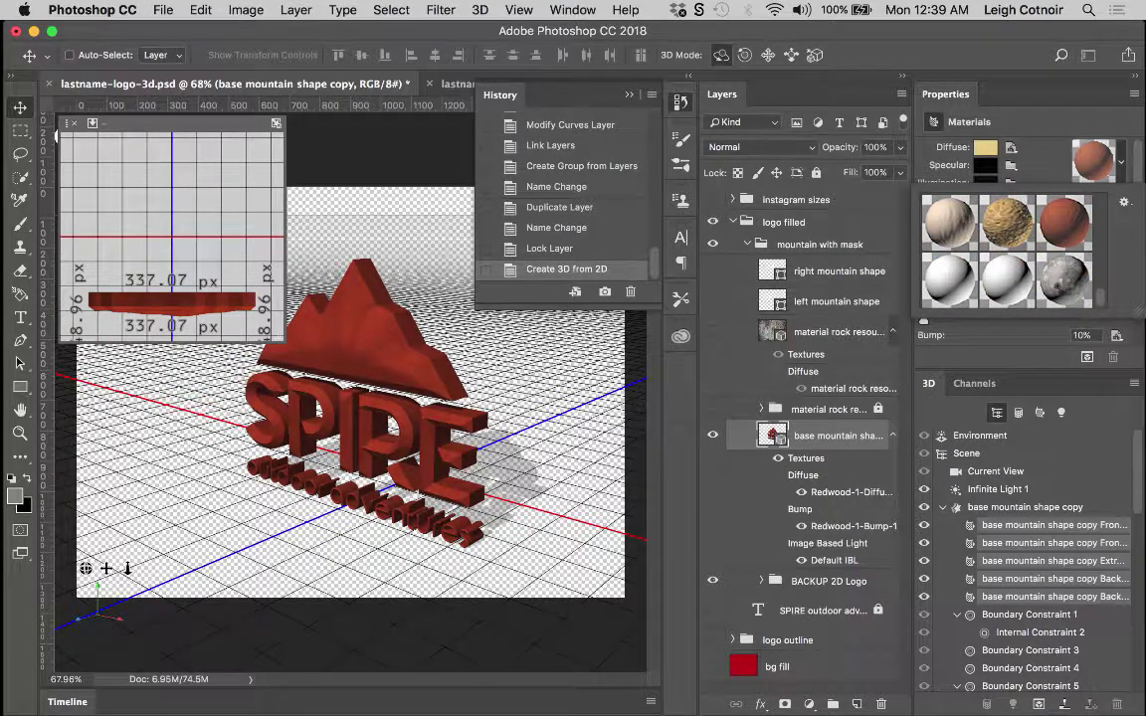
pyautogui.click(1064, 288)
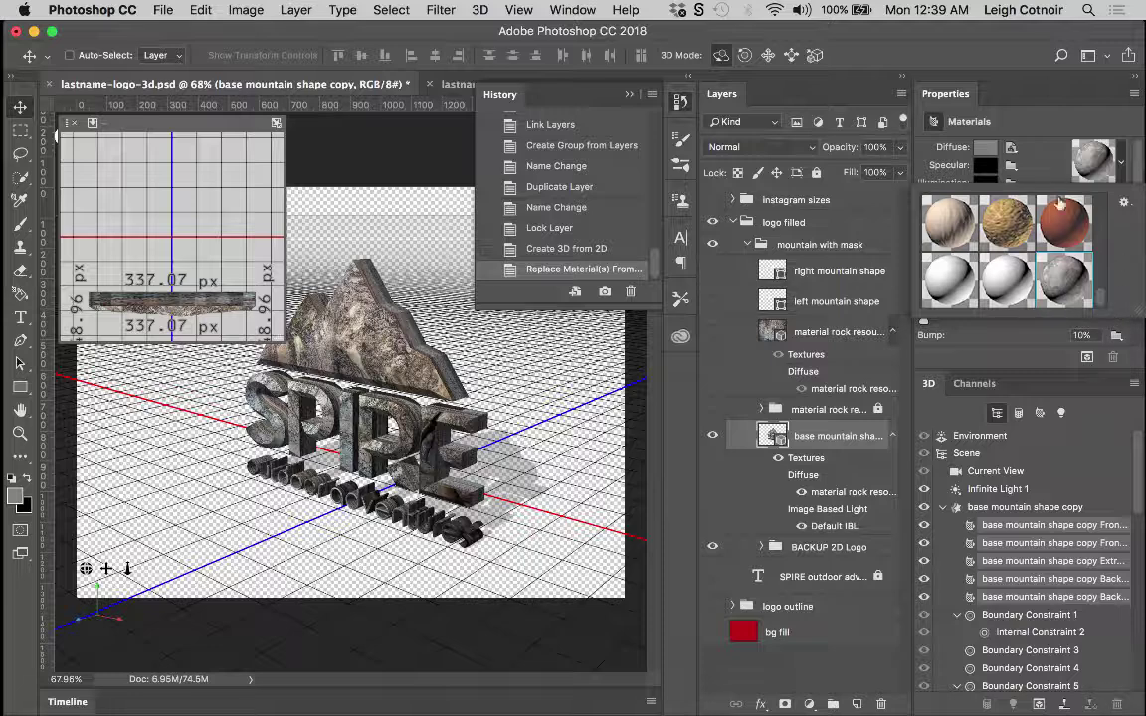
pyautogui.click(1034, 146)
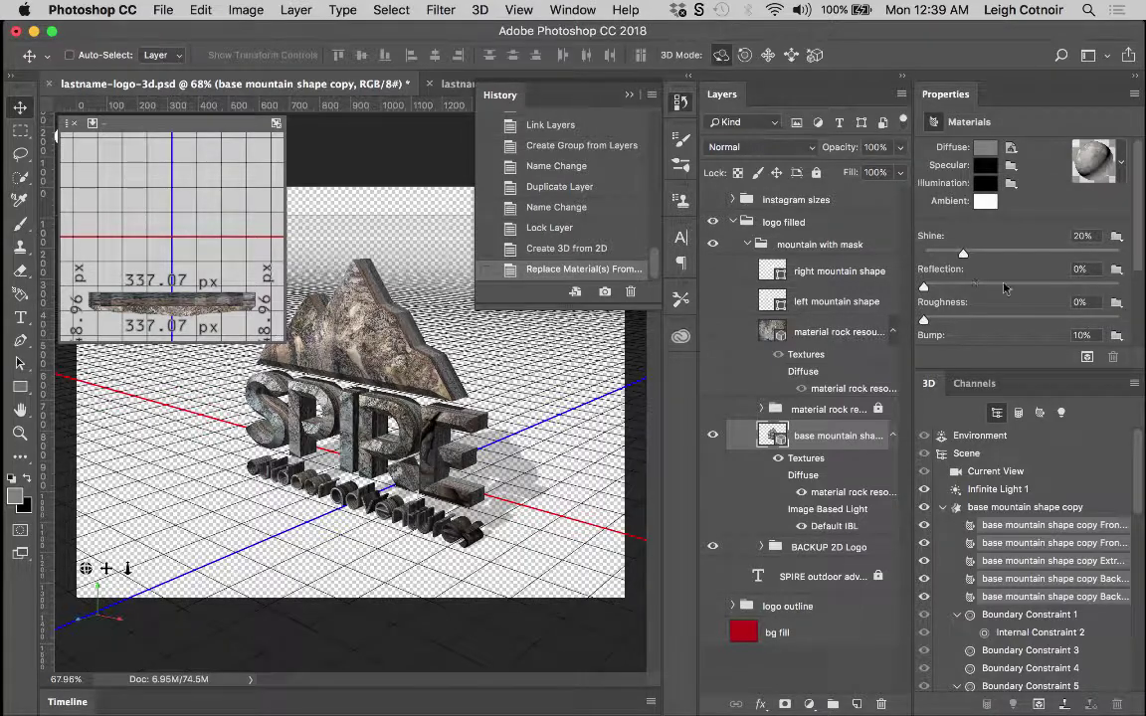
# Set the logo materials' roughness to 22% and bump to 52%.
pyautogui.moveTo(1030, 371); pyautogui.dragTo(1030, 404)
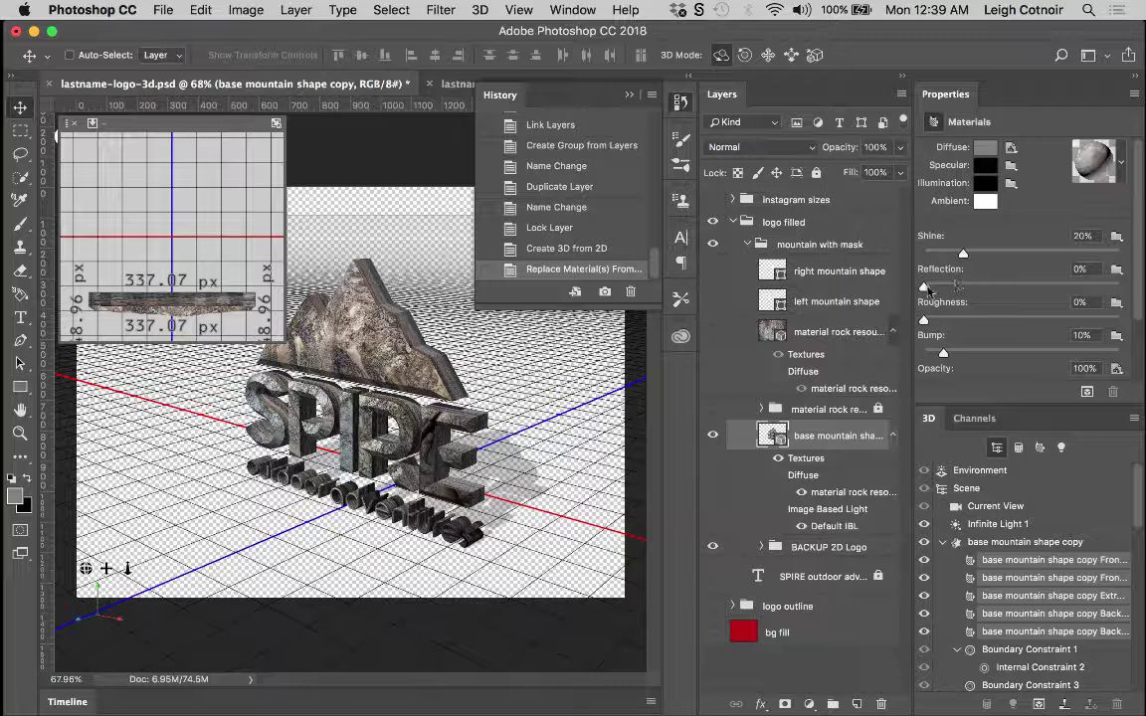
pyautogui.moveTo(923, 319); pyautogui.dragTo(1006, 318)
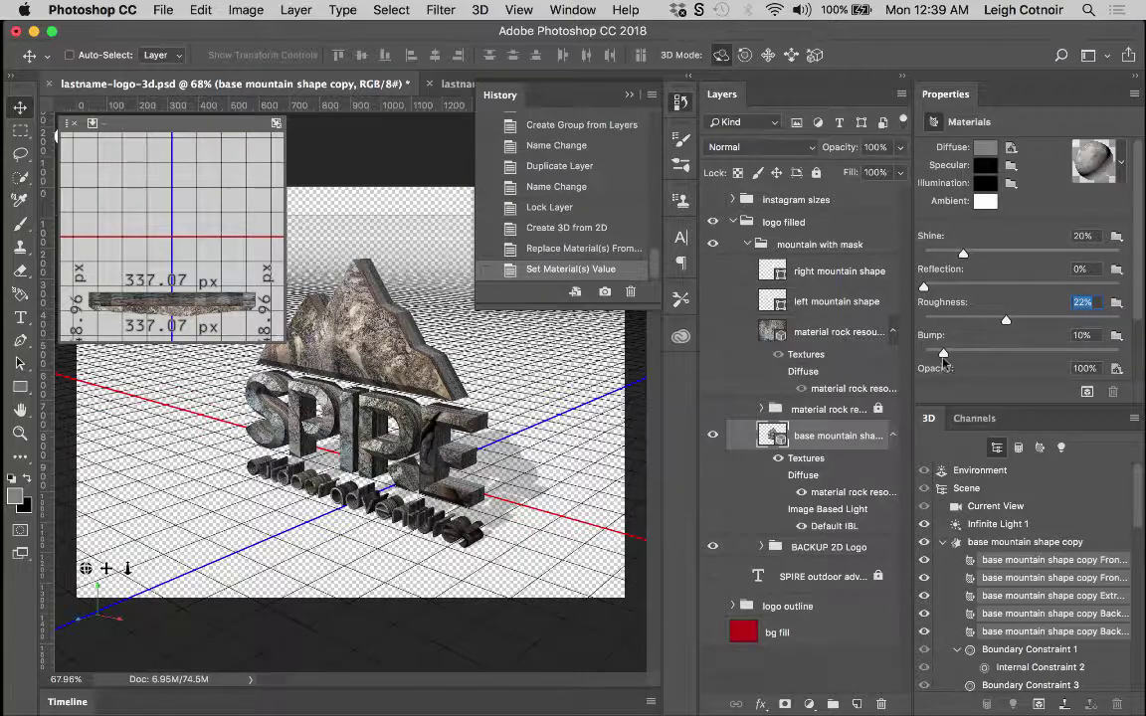
pyautogui.moveTo(943, 354); pyautogui.dragTo(1025, 353)
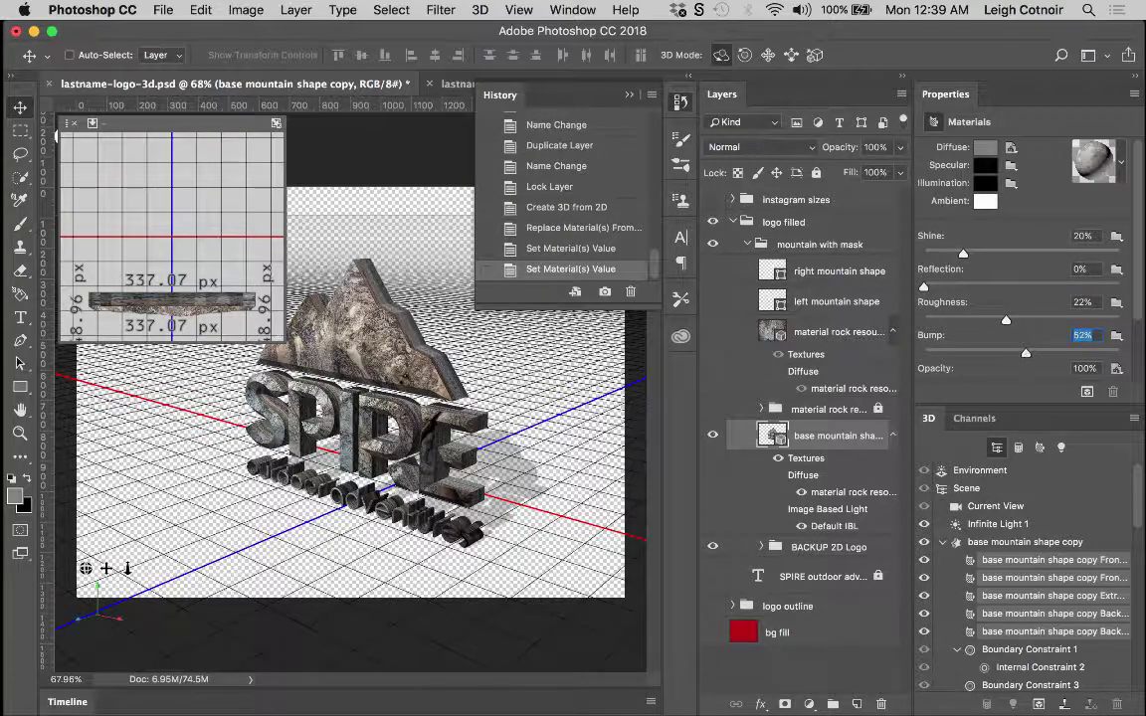
# Set both the bump and the roughness of the logo's rock materials to 0%.
pyautogui.scroll(5, 358, 387)
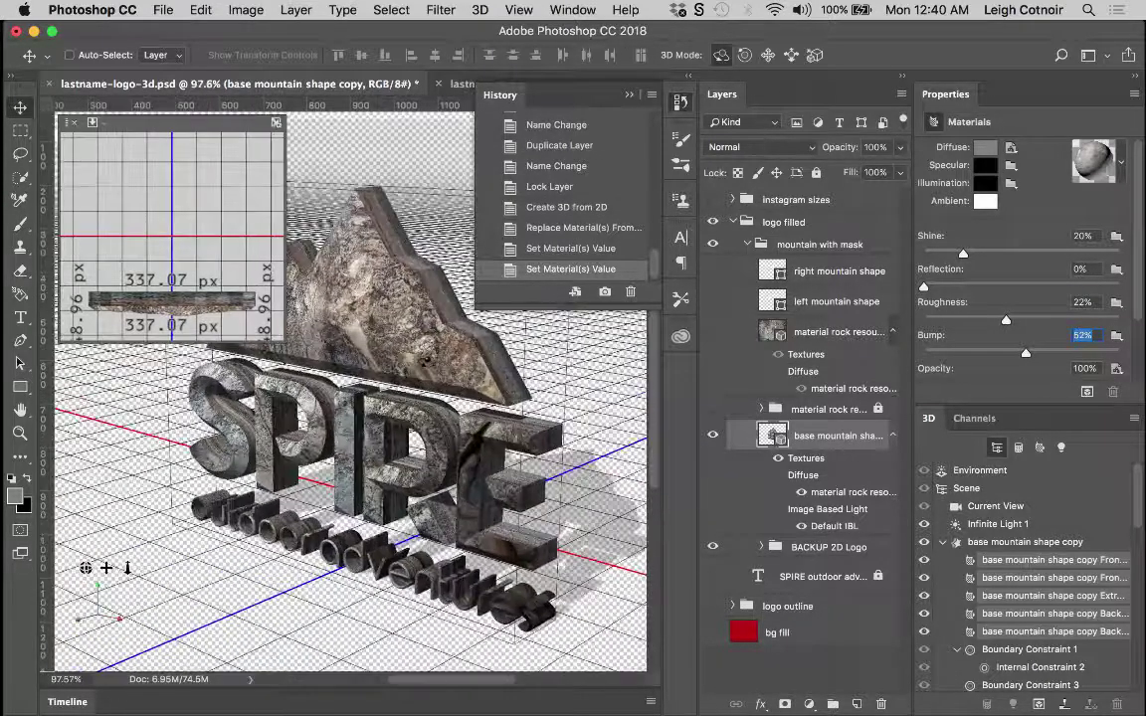
pyautogui.scroll(6, 107, 568)
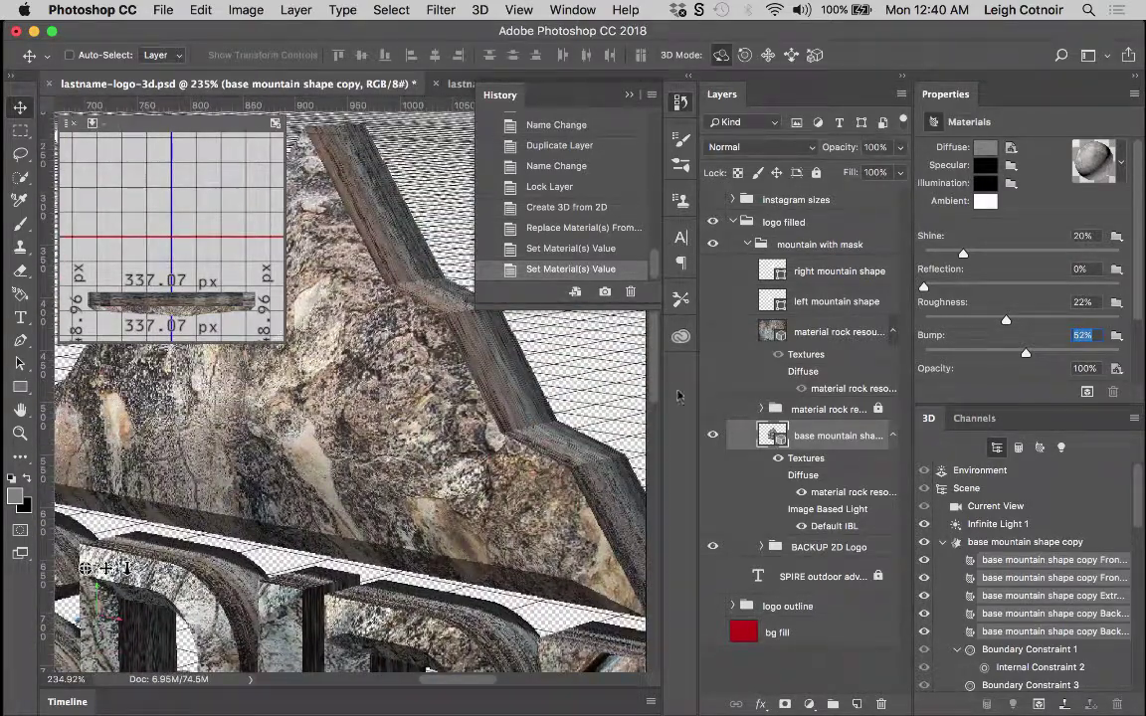
pyautogui.moveTo(983, 355); pyautogui.dragTo(920, 356)
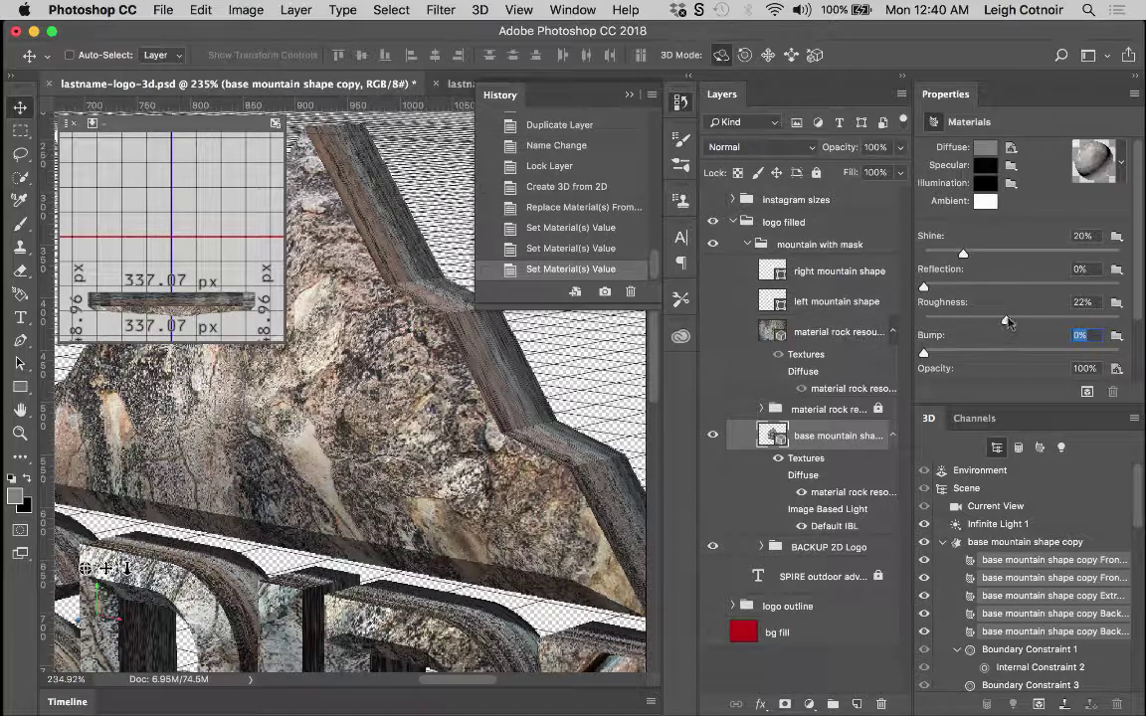
pyautogui.moveTo(1006, 321); pyautogui.dragTo(878, 319)
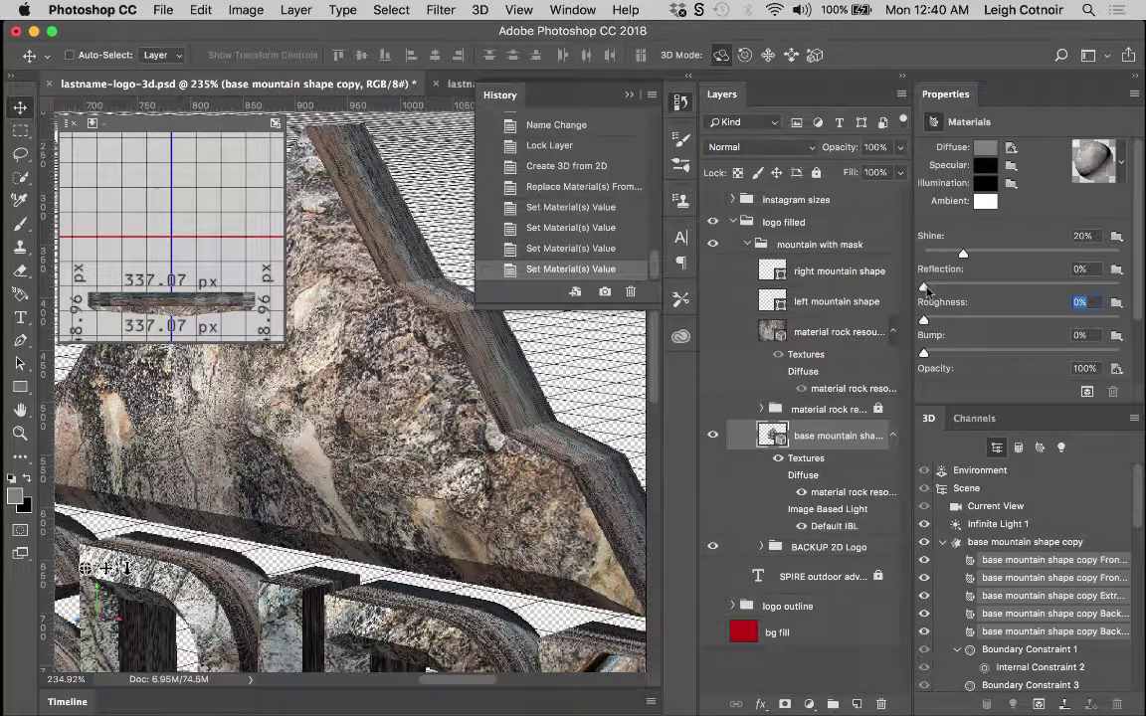
# Try stronger reflection values of 72% and 66% on the logo materials, settle on 6%, and set the shine to 19%.
pyautogui.moveTo(923, 285); pyautogui.dragTo(1066, 286)
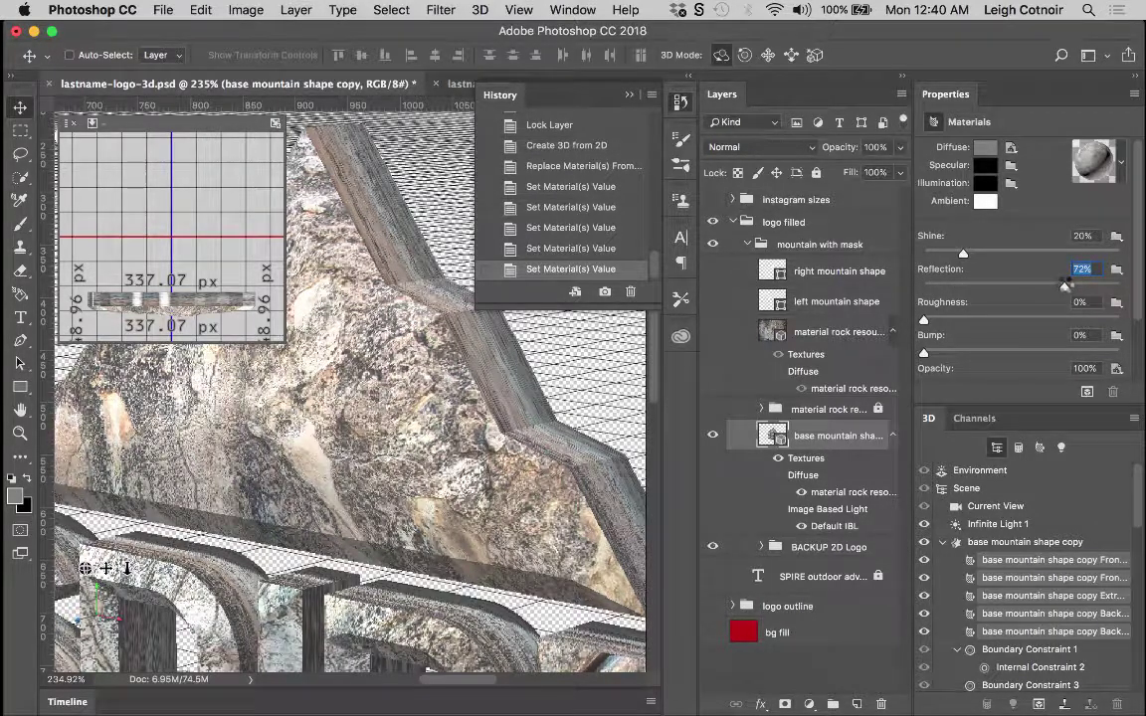
pyautogui.moveTo(1066, 286); pyautogui.dragTo(1053, 287)
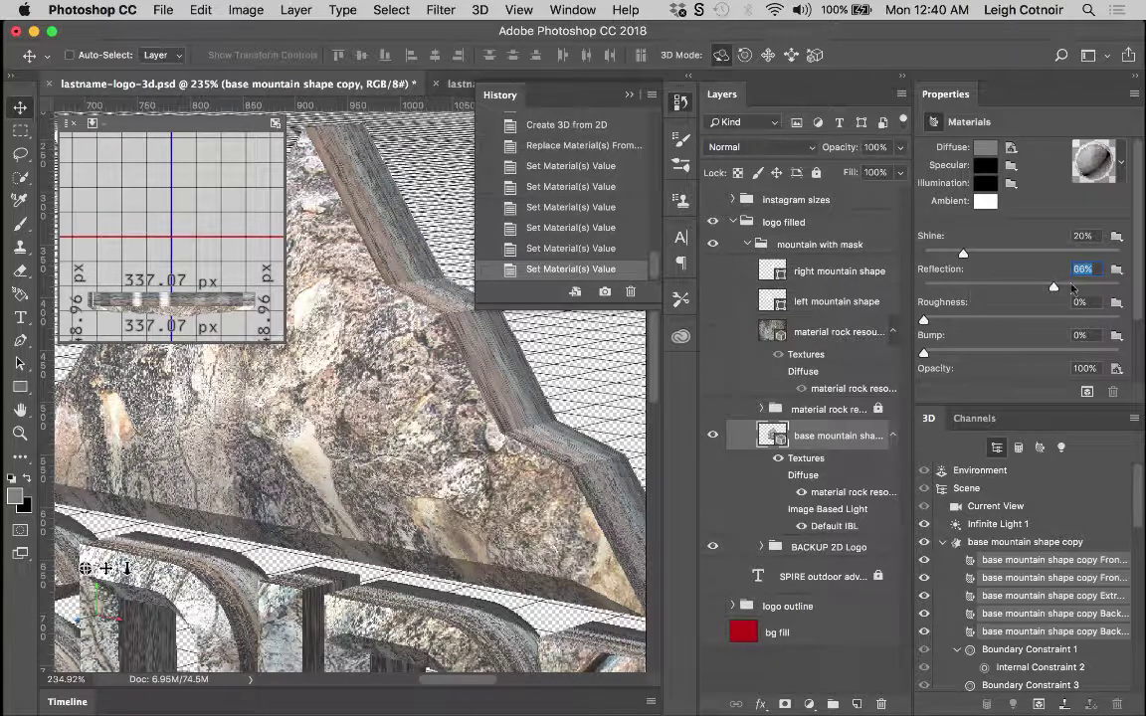
pyautogui.moveTo(1054, 287); pyautogui.dragTo(935, 287)
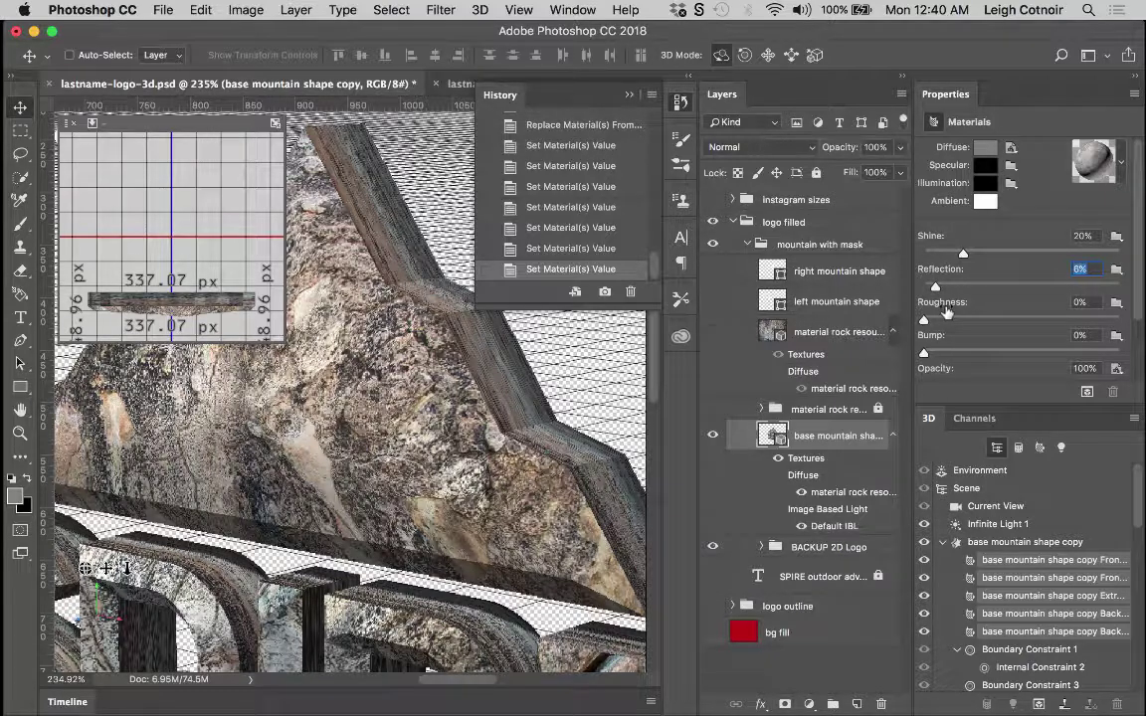
pyautogui.moveTo(963, 256)
pyautogui.mouseDown()
pyautogui.moveTo(988, 256)
pyautogui.moveTo(960, 256)
pyautogui.mouseUp()
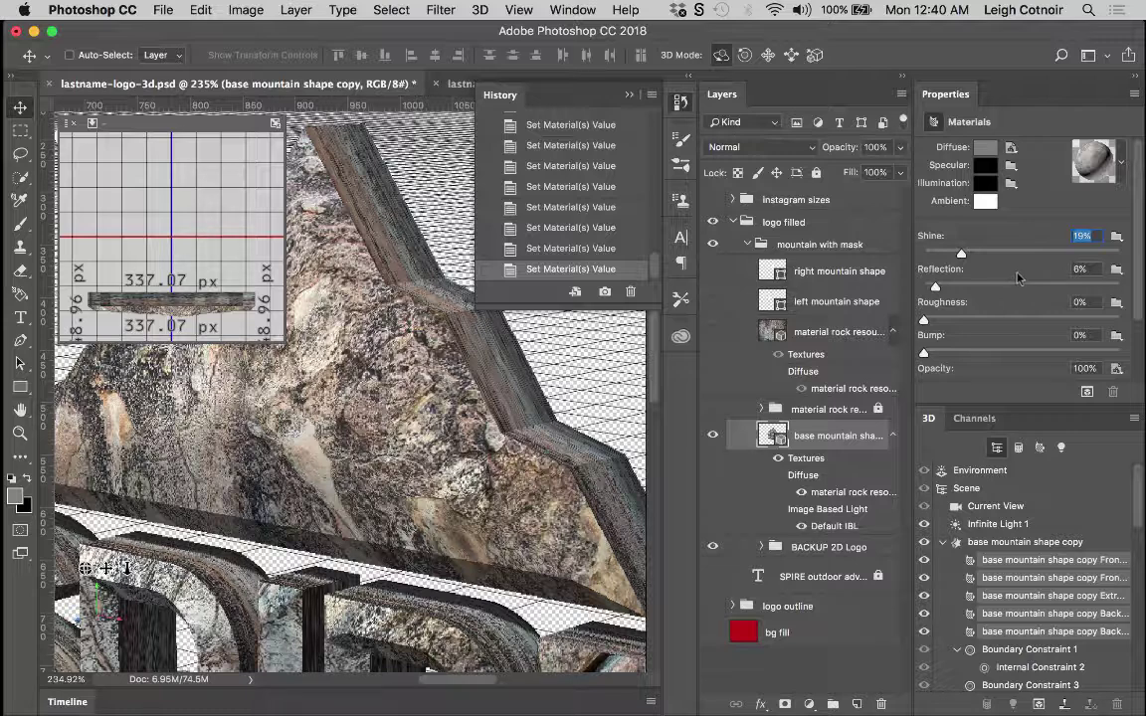
pyautogui.scroll(-3, 975, 351)
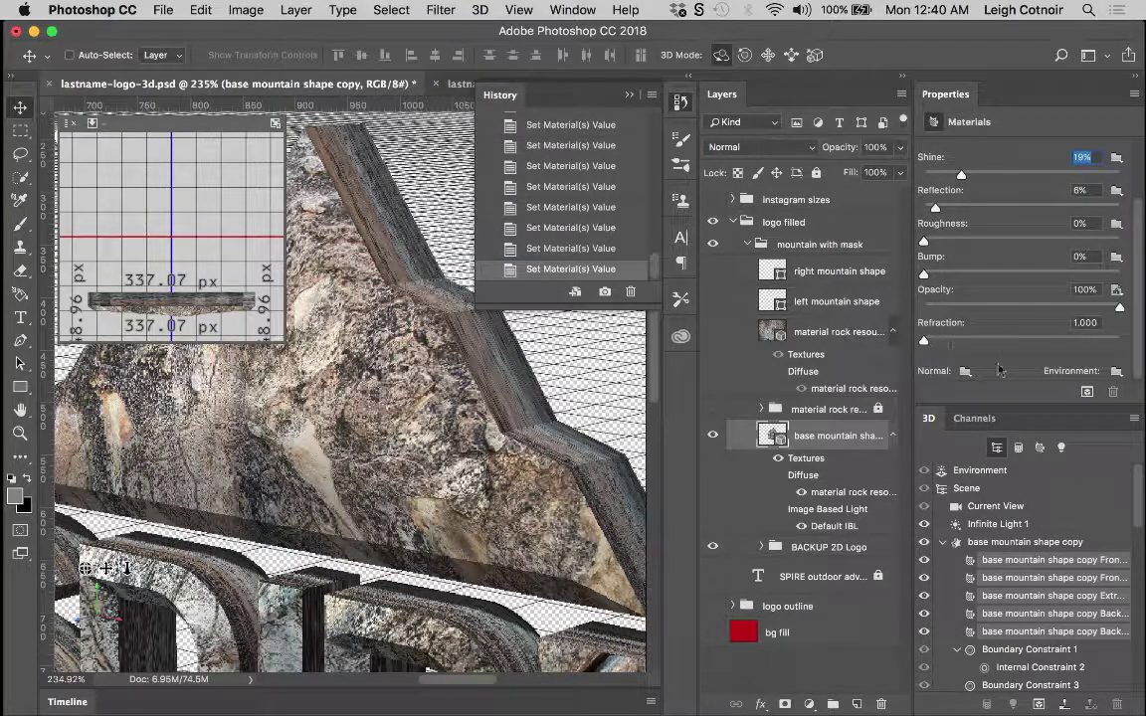
# Apply the first plain extrusion shape preset to the base mountain shape copy mesh and set its extrusion depth to 62.79 px.
pyautogui.scroll(3, 1034, 350)
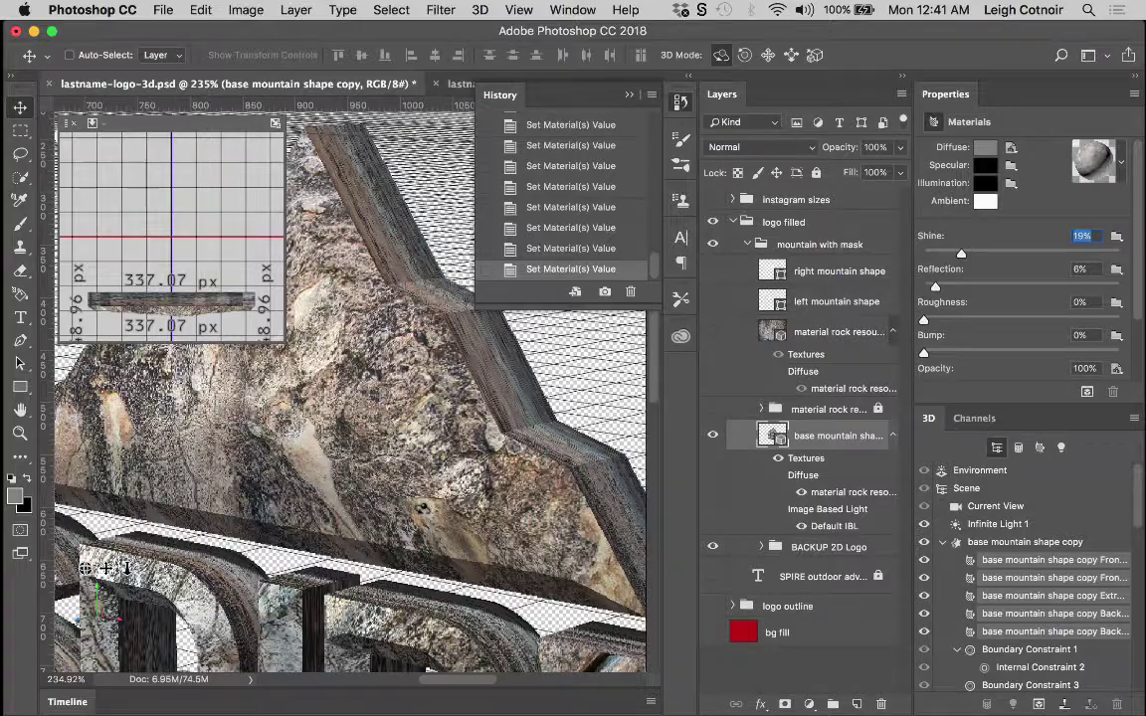
pyautogui.scroll(-3, 105, 568)
pyautogui.scroll(-3, 105, 568)
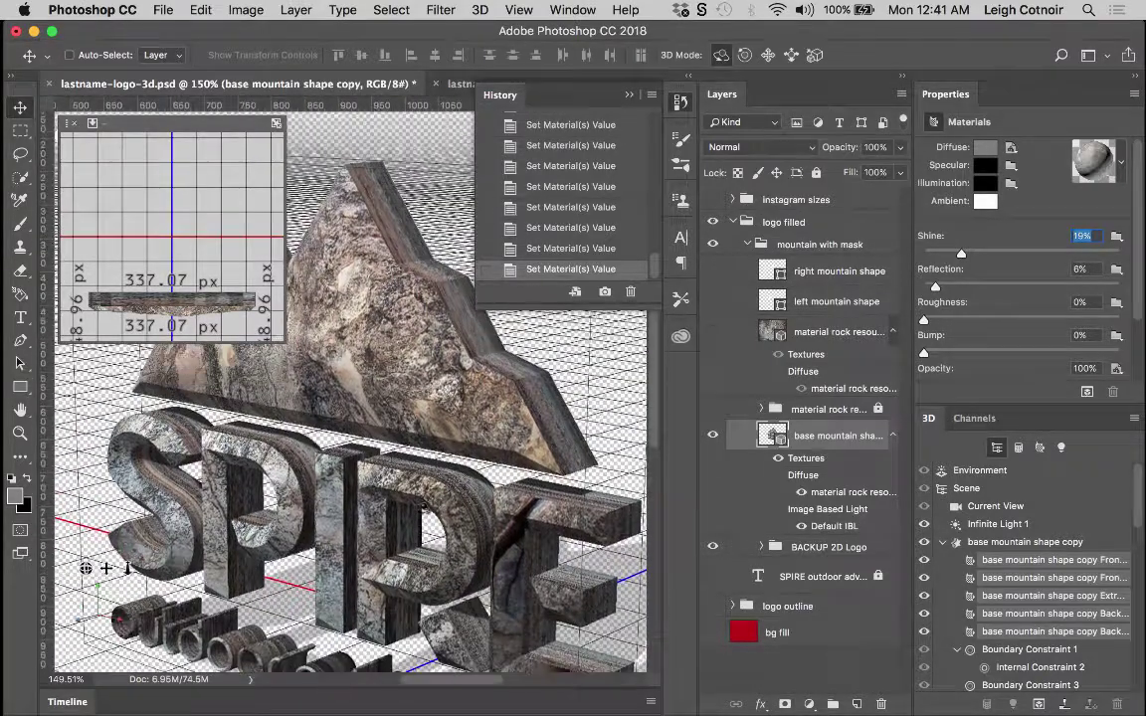
pyautogui.scroll(-1, 106, 568)
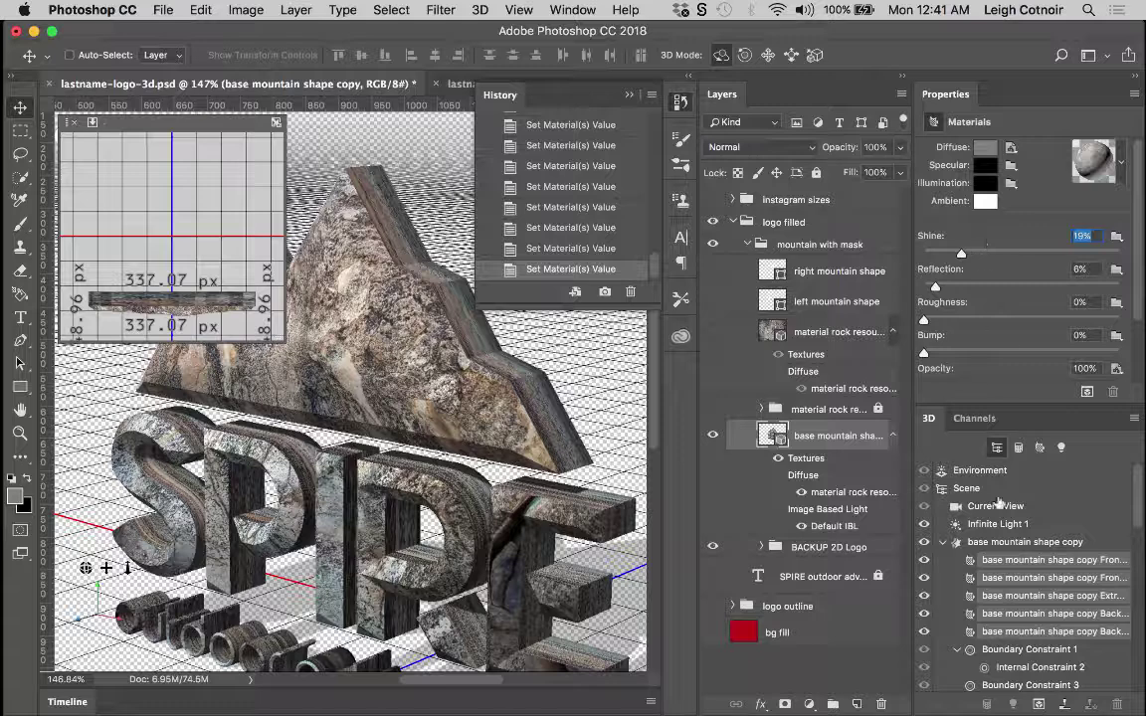
pyautogui.click(1007, 545)
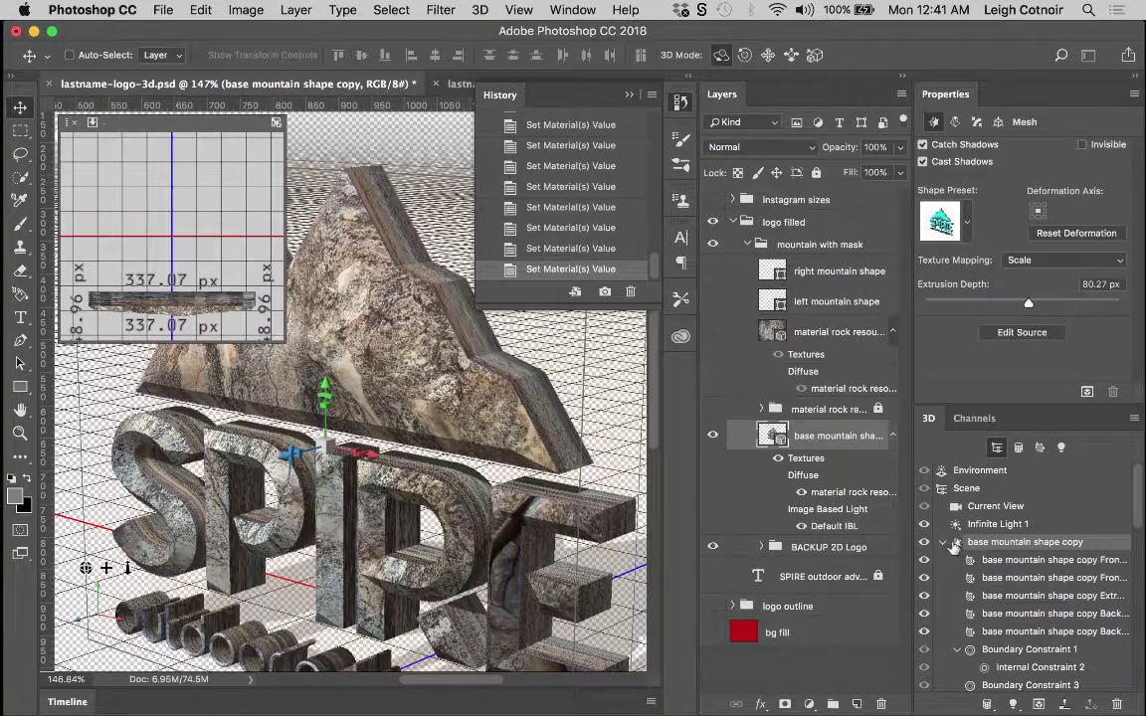
pyautogui.click(942, 542)
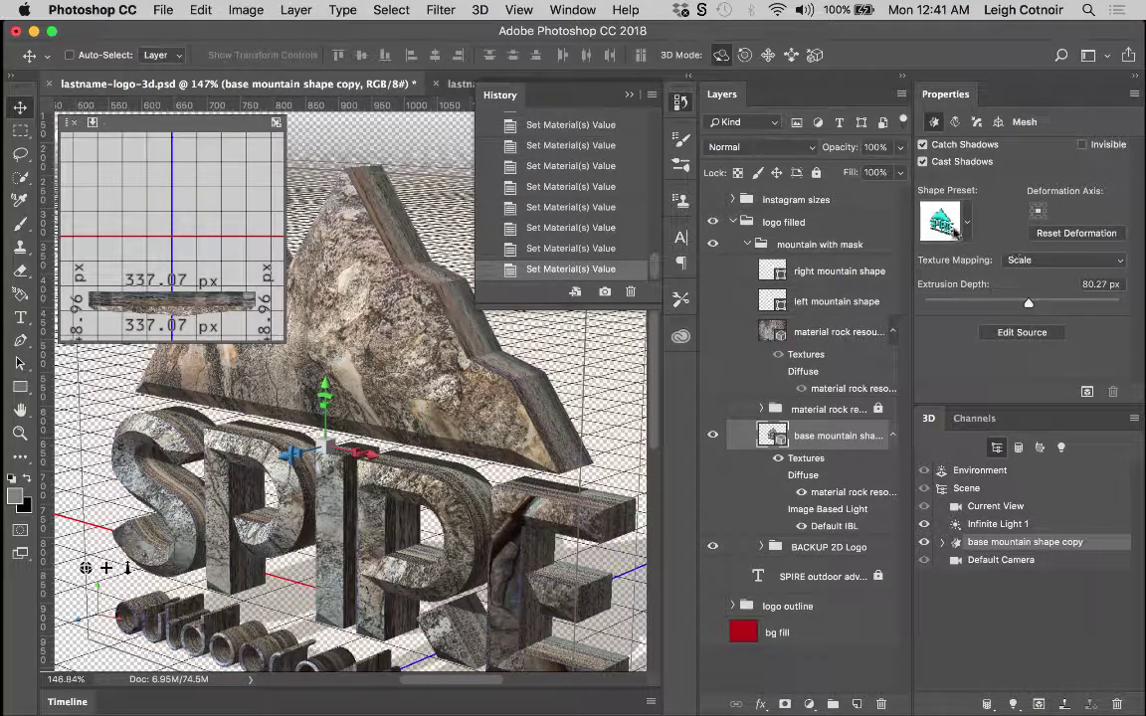
pyautogui.click(965, 225)
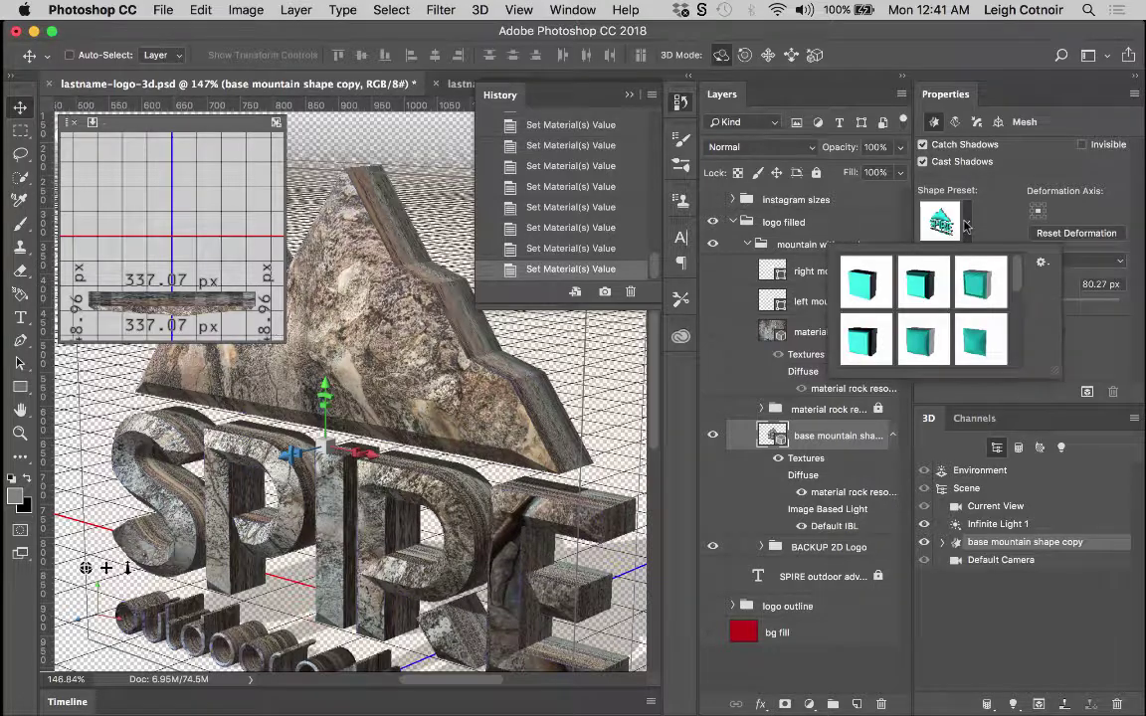
pyautogui.click(872, 288)
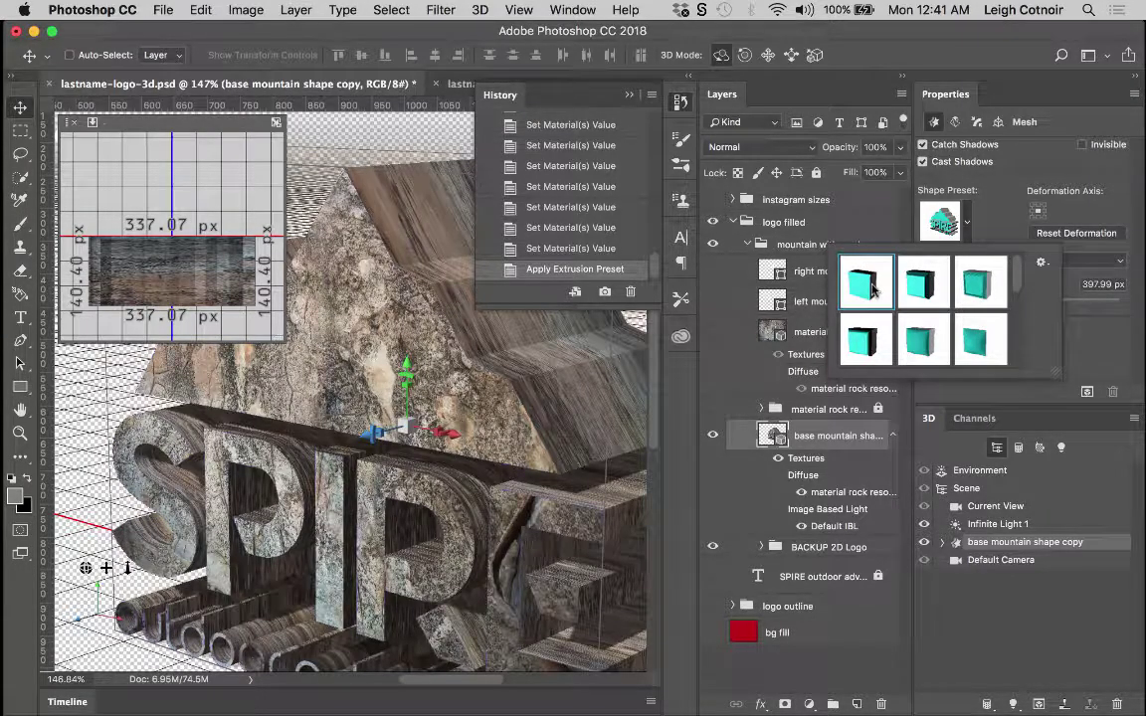
pyautogui.click(996, 230)
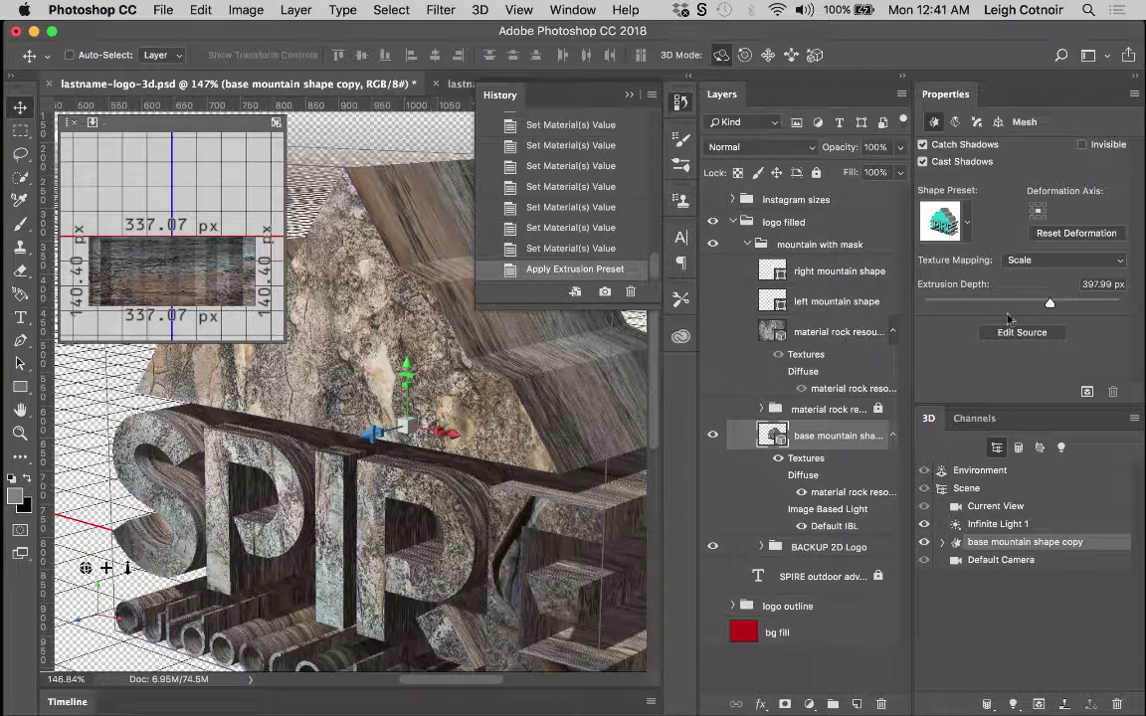
pyautogui.moveTo(1051, 306); pyautogui.dragTo(1028, 303)
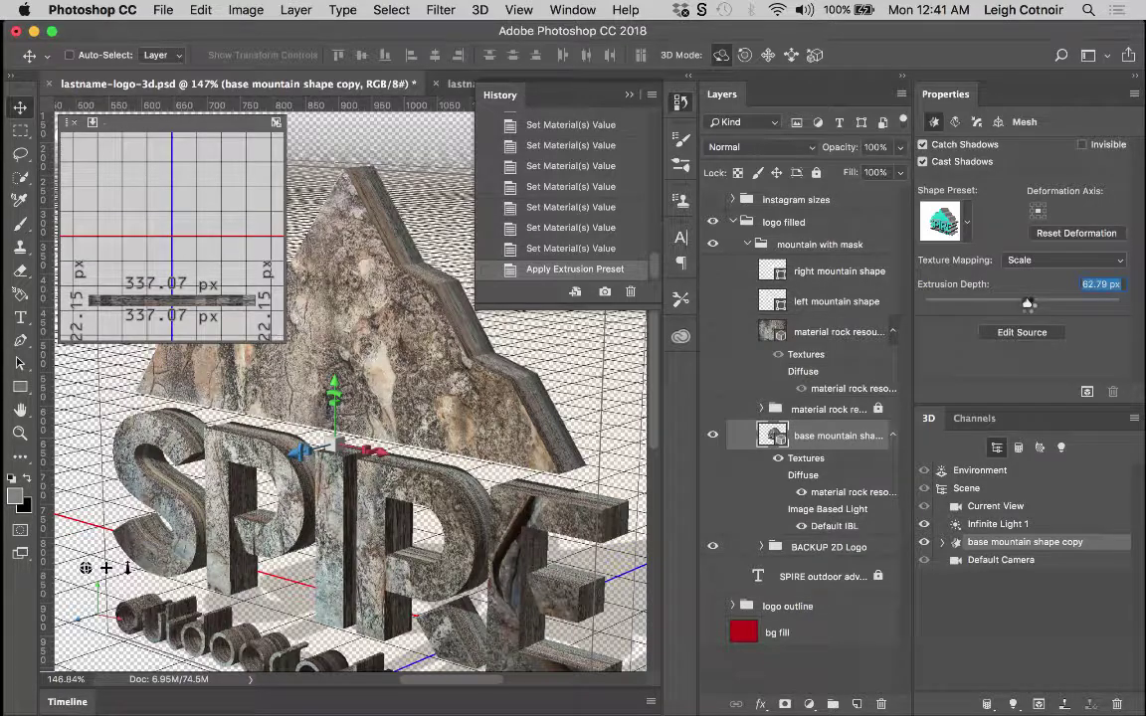
# Inflate the front cap of the logo mesh with a strength of 22% and an angle of 14°.
pyautogui.click(979, 123)
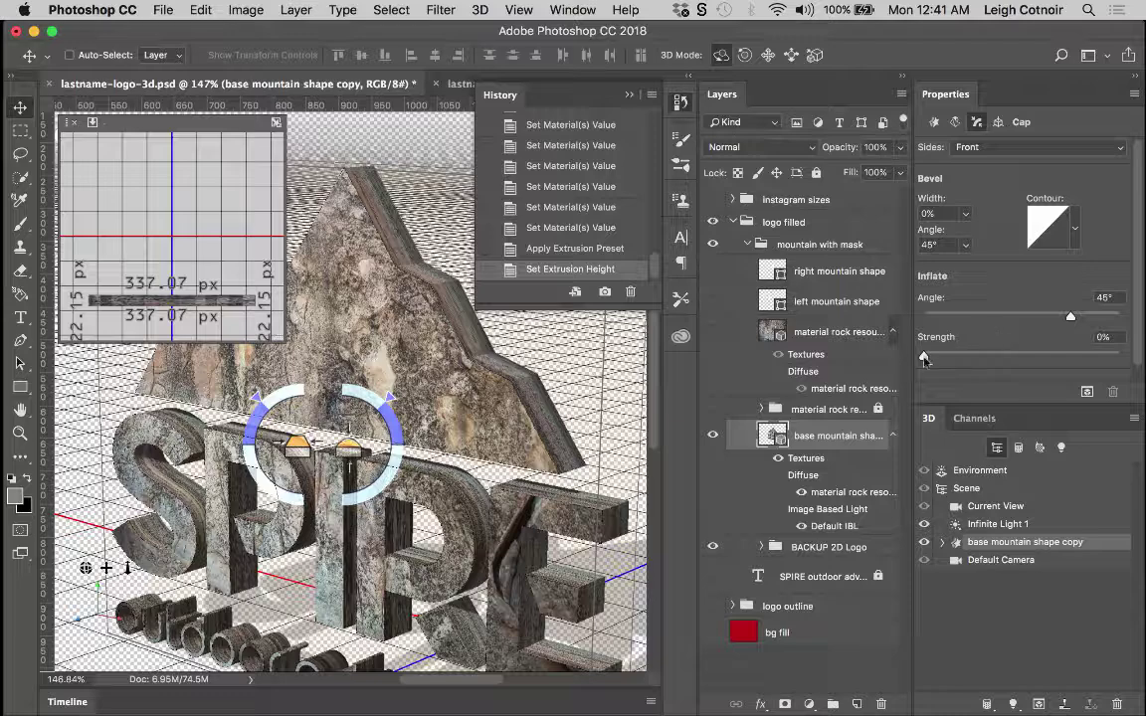
pyautogui.moveTo(924, 358); pyautogui.dragTo(966, 353)
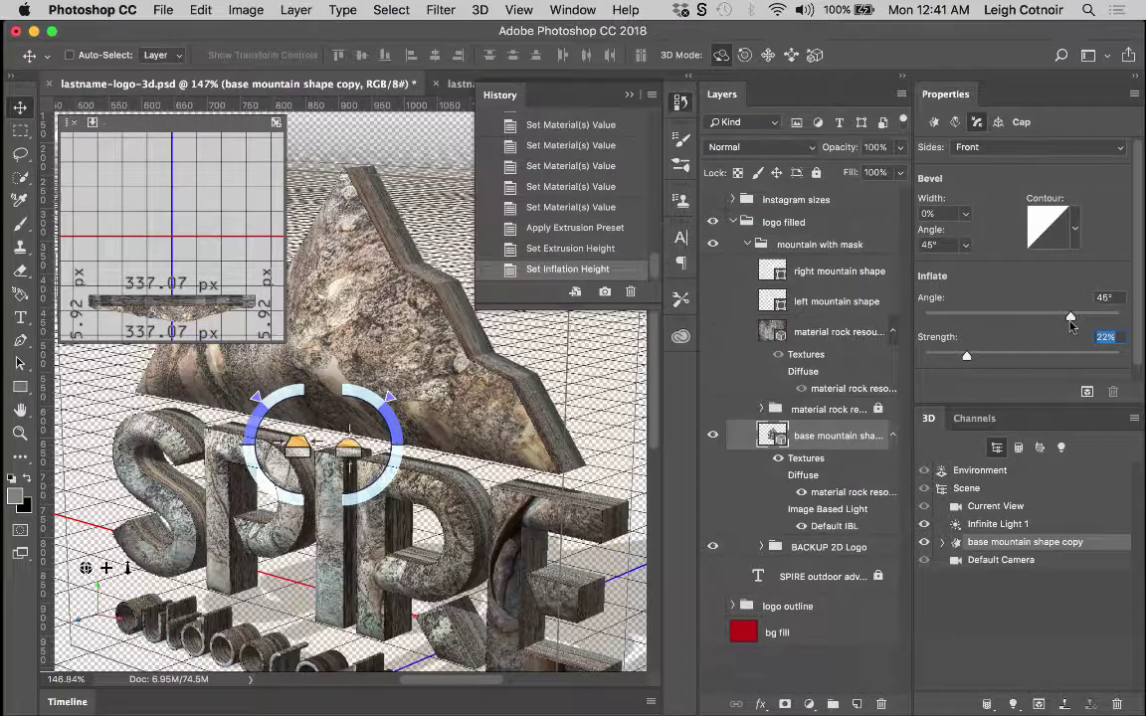
pyautogui.moveTo(1071, 316); pyautogui.dragTo(1047, 318)
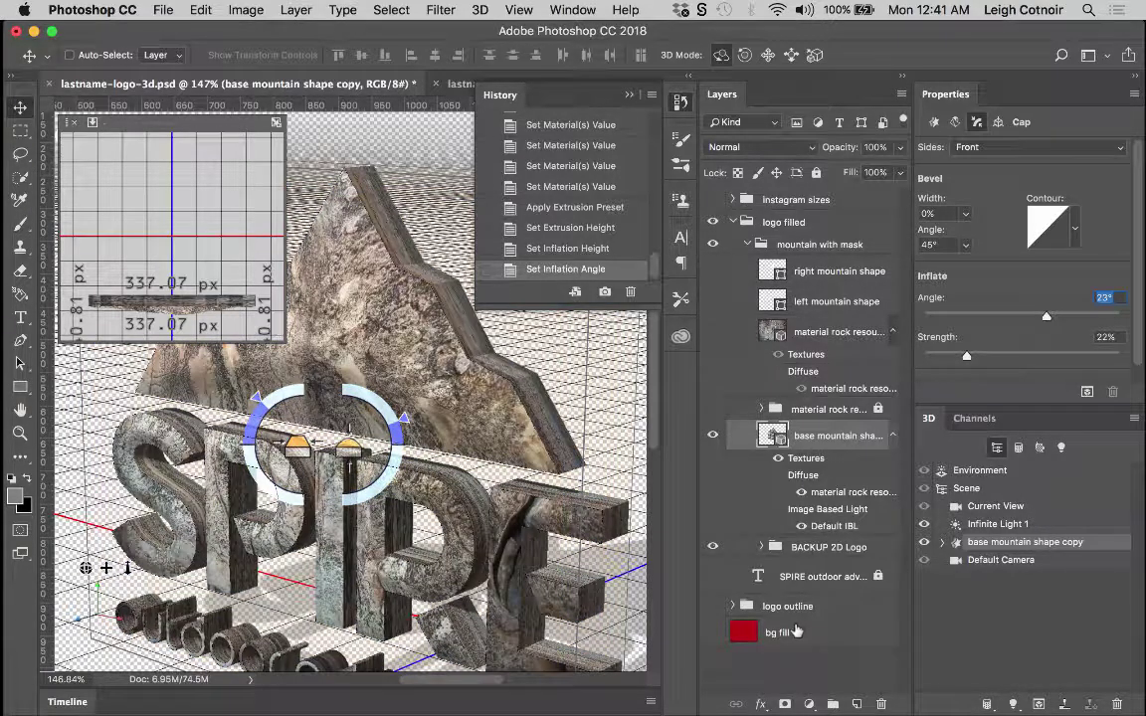
pyautogui.moveTo(1049, 318)
pyautogui.mouseDown()
pyautogui.moveTo(1078, 318)
pyautogui.moveTo(1036, 318)
pyautogui.mouseUp()
pyautogui.moveTo(966, 355); pyautogui.dragTo(966, 355)
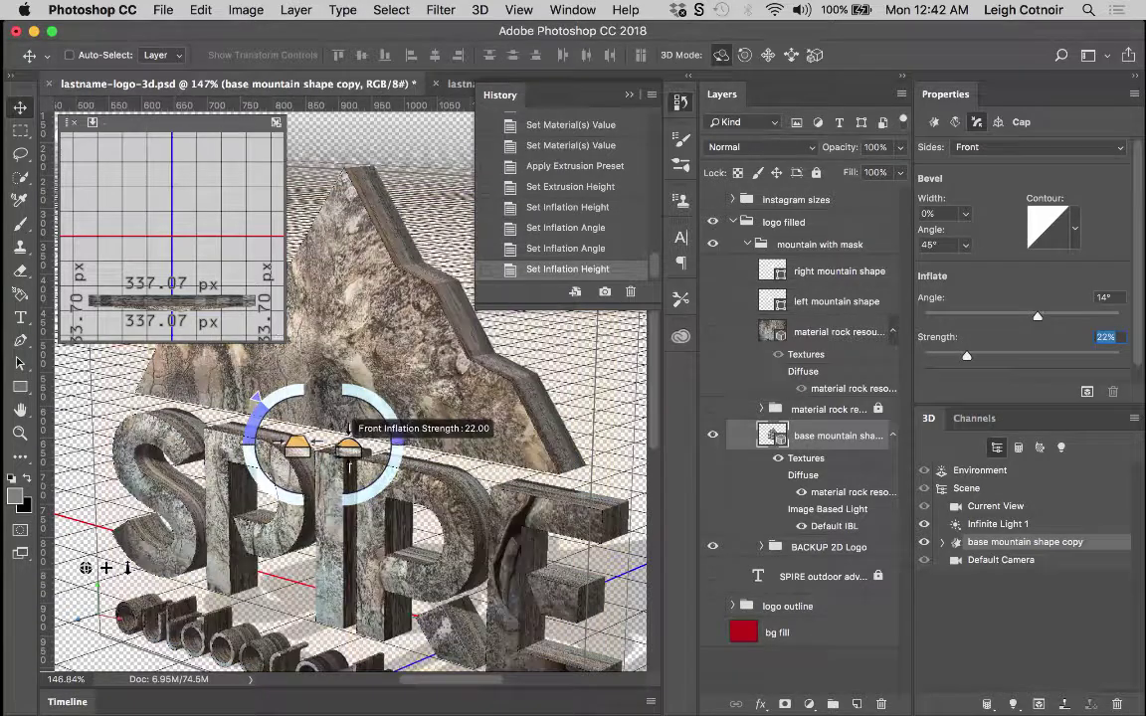
# Set the front cap's inflation strength to 24%, try a bevel width of 26% and settle on 9%.
pyautogui.moveTo(348, 440); pyautogui.dragTo(296, 443)
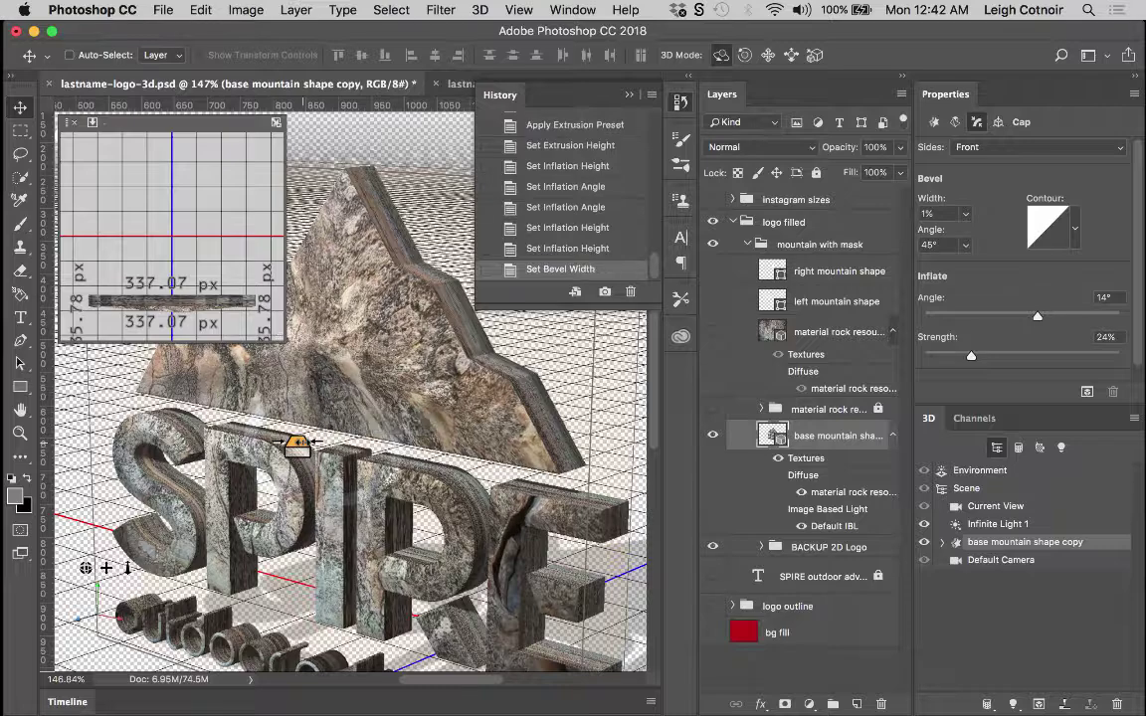
pyautogui.moveTo(413, 428); pyautogui.dragTo(420, 426)
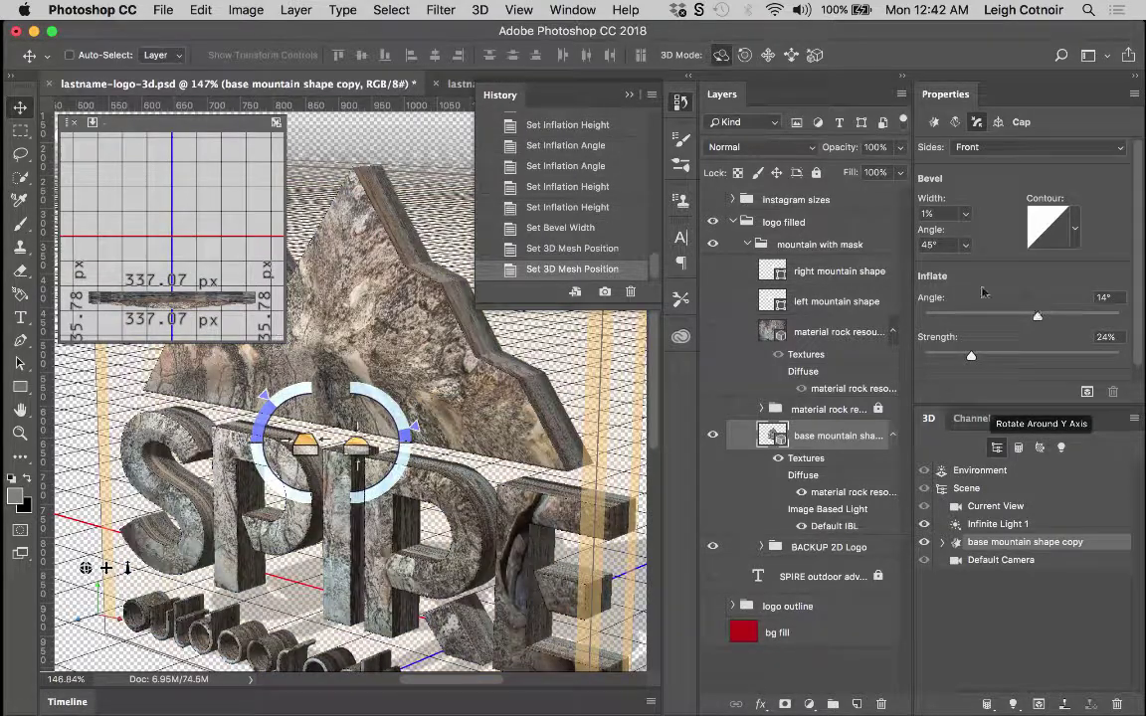
pyautogui.click(965, 215)
pyautogui.moveTo(965, 236); pyautogui.dragTo(975, 239)
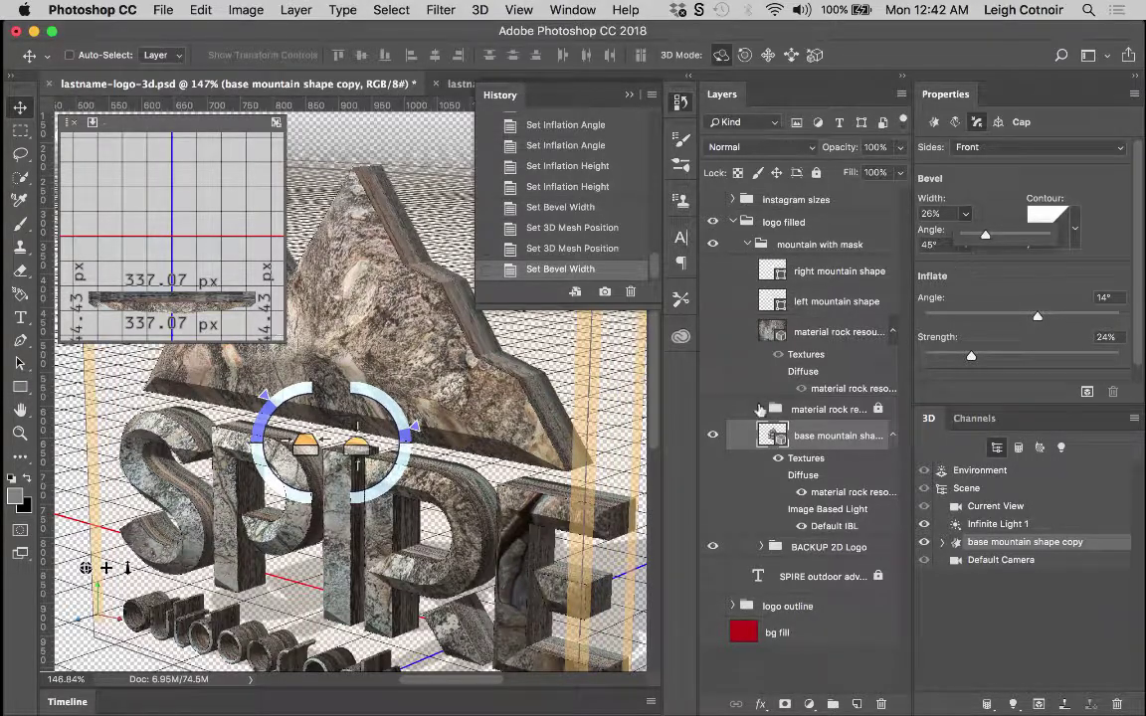
pyautogui.moveTo(986, 240); pyautogui.dragTo(971, 238)
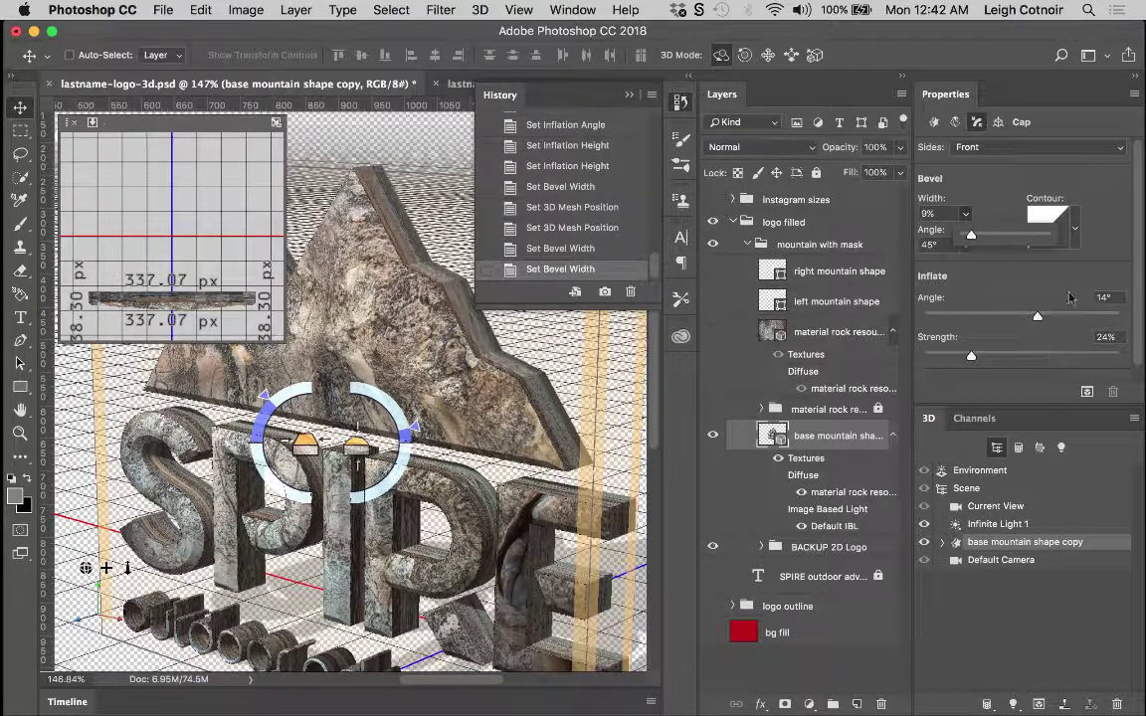
pyautogui.click(1115, 216)
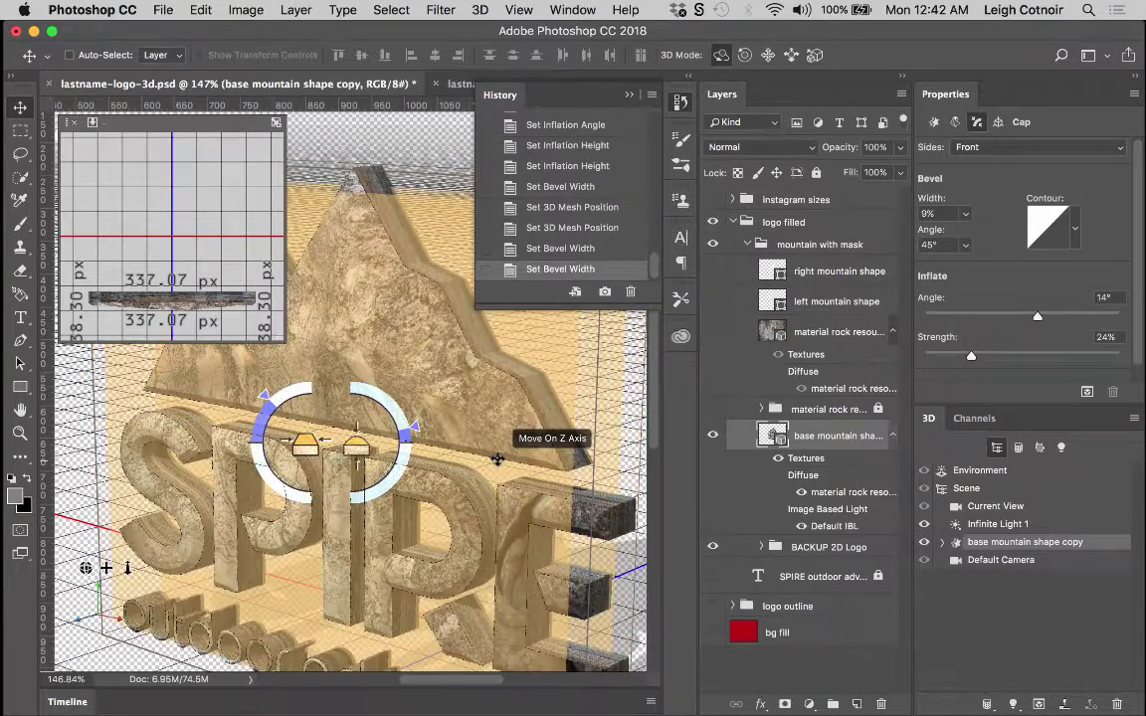
# Orbit the current view around the logo to a steep side angle to examine its thickness and inflated edges.
pyautogui.click(995, 505)
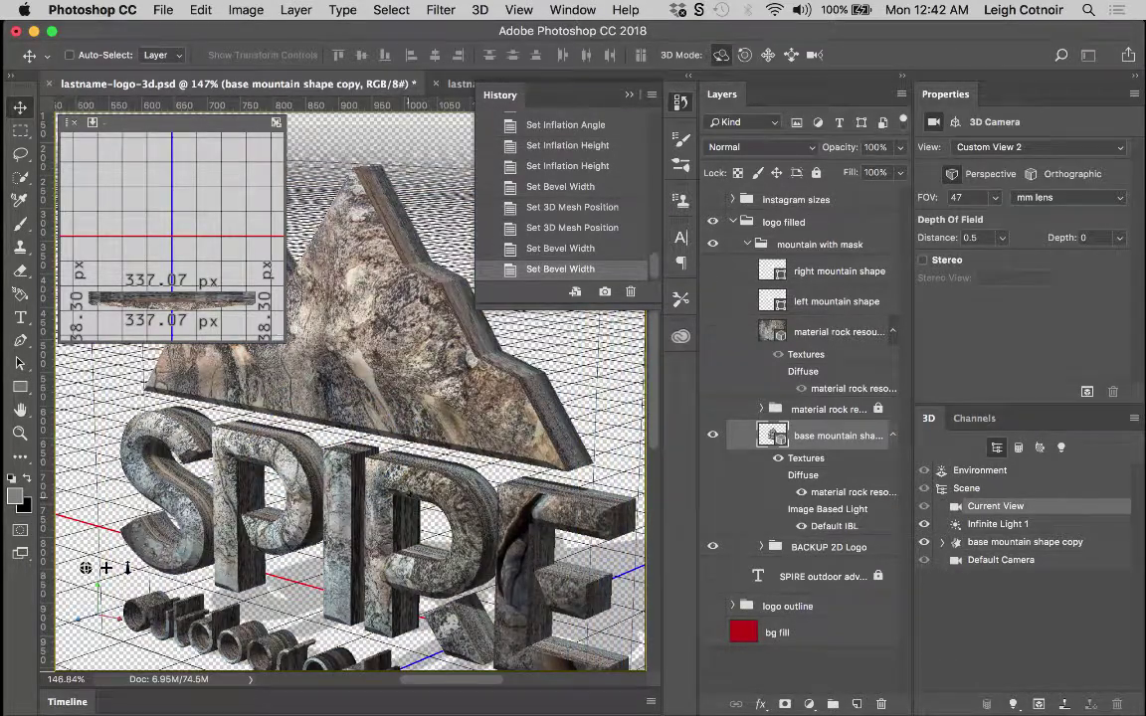
pyautogui.scroll(-5, 407, 436)
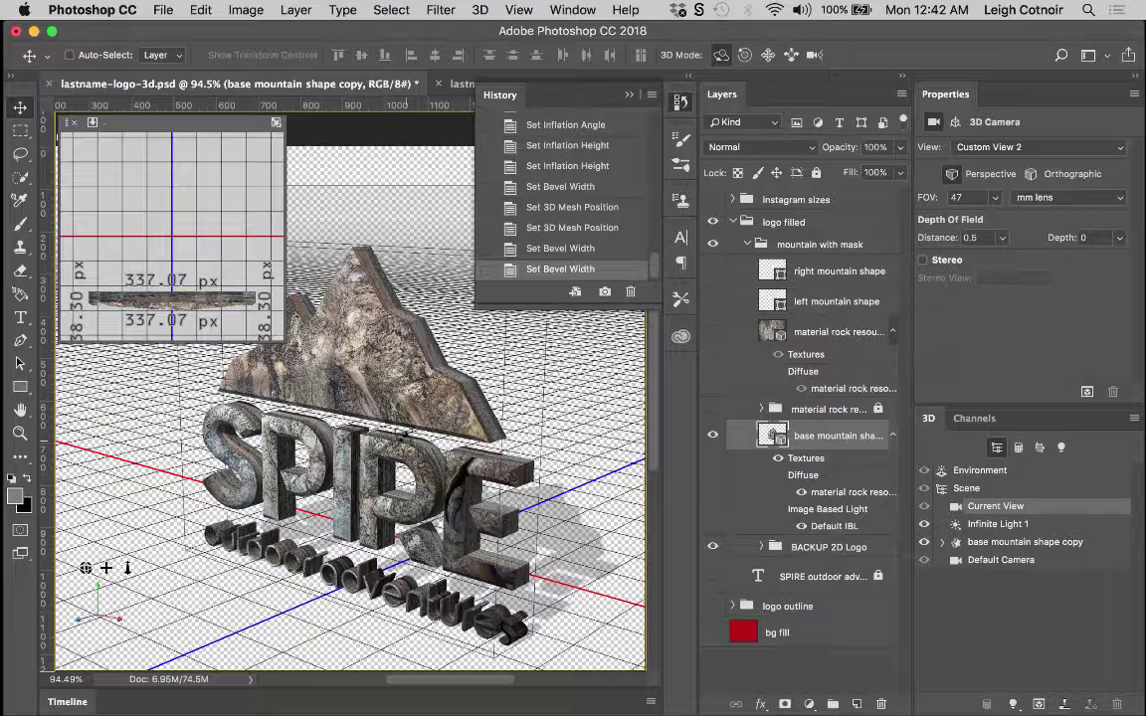
pyautogui.moveTo(385, 372); pyautogui.dragTo(557, 383)
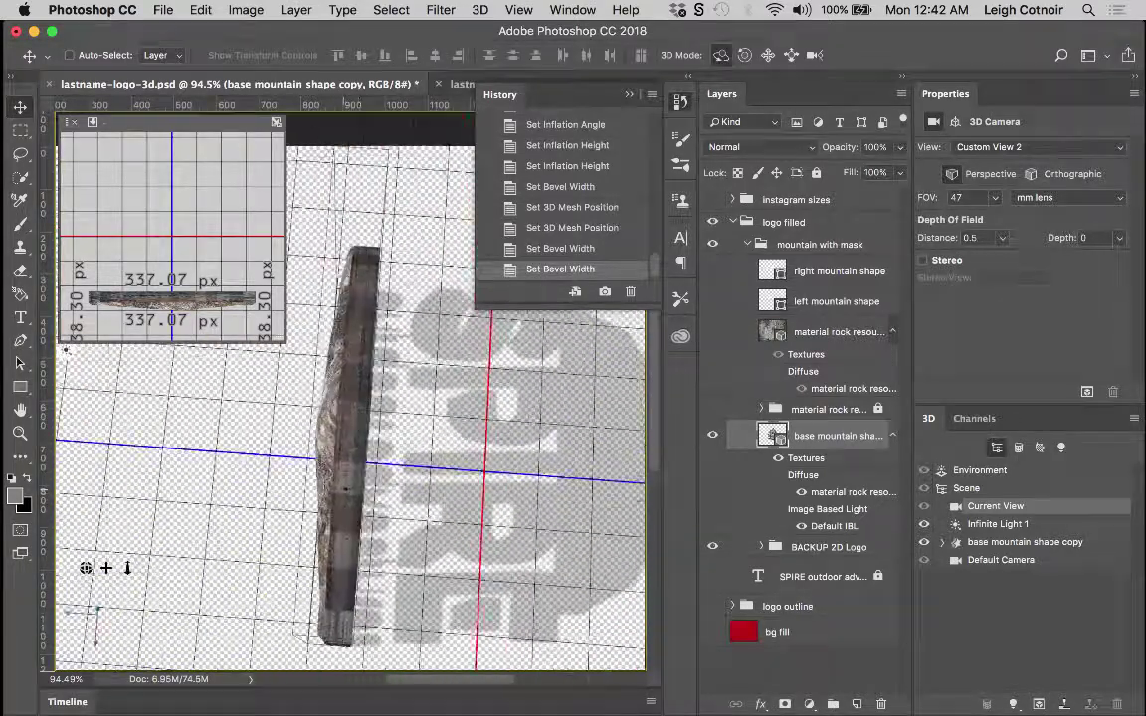
pyautogui.moveTo(579, 481); pyautogui.dragTo(528, 476)
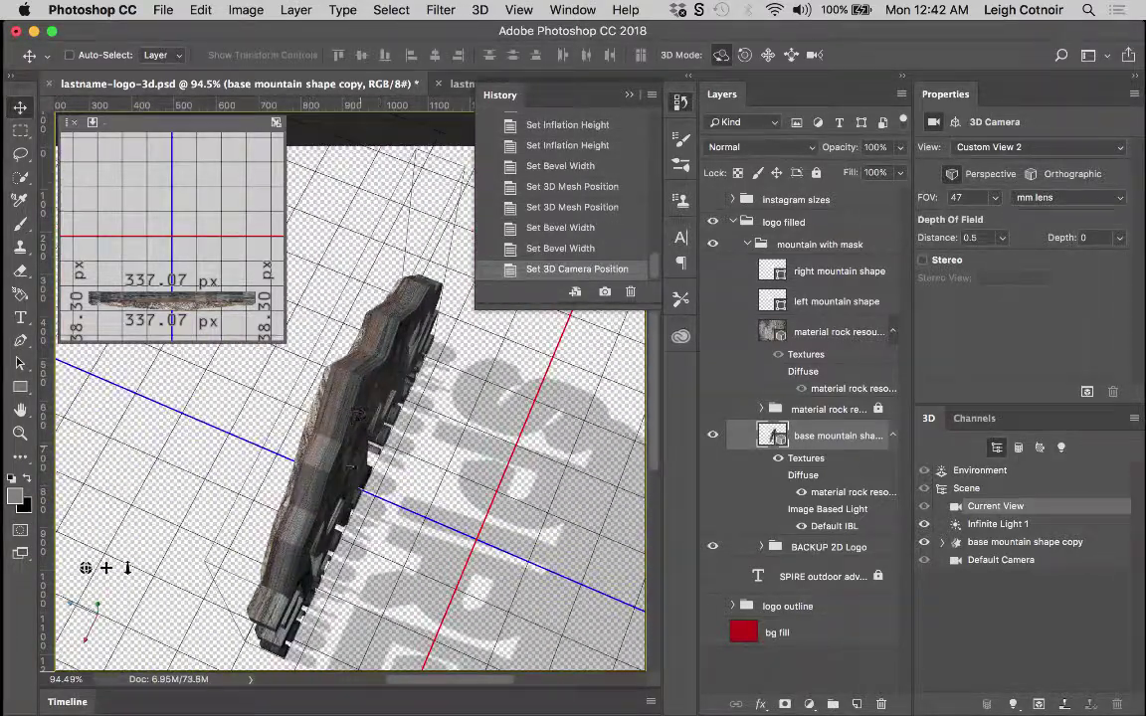
pyautogui.moveTo(335, 490); pyautogui.dragTo(408, 468)
pyautogui.moveTo(328, 403); pyautogui.dragTo(353, 405)
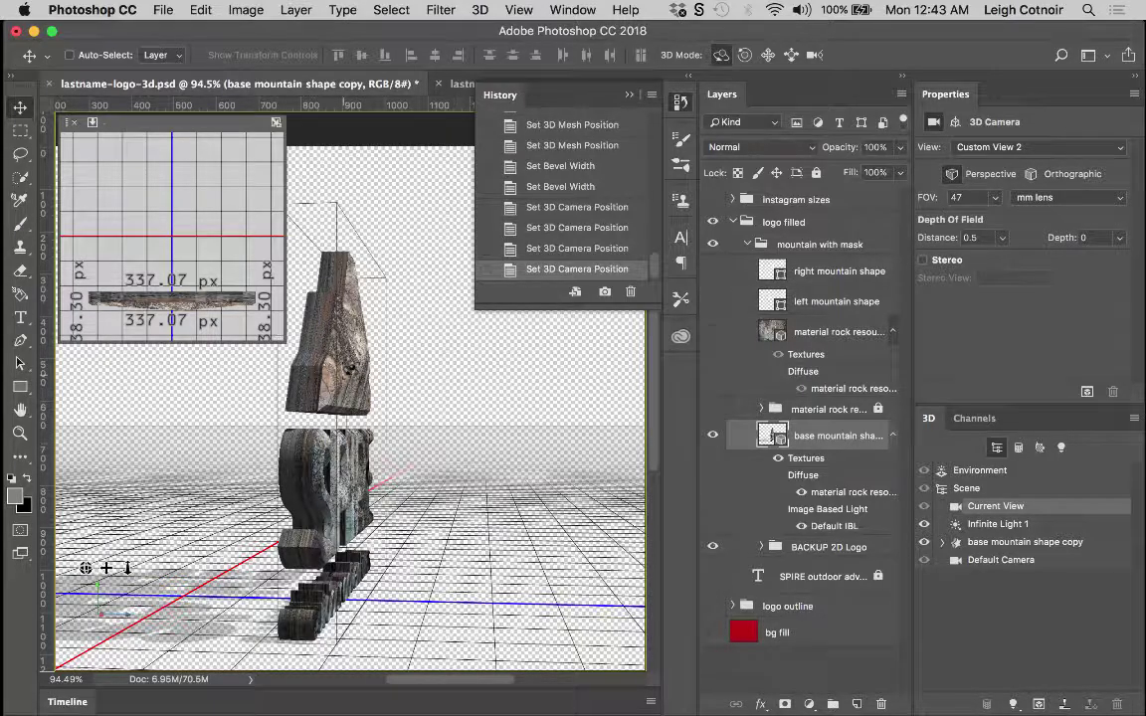
pyautogui.moveTo(358, 389)
pyautogui.mouseDown()
pyautogui.moveTo(350, 409)
pyautogui.moveTo(348, 400)
pyautogui.mouseUp()
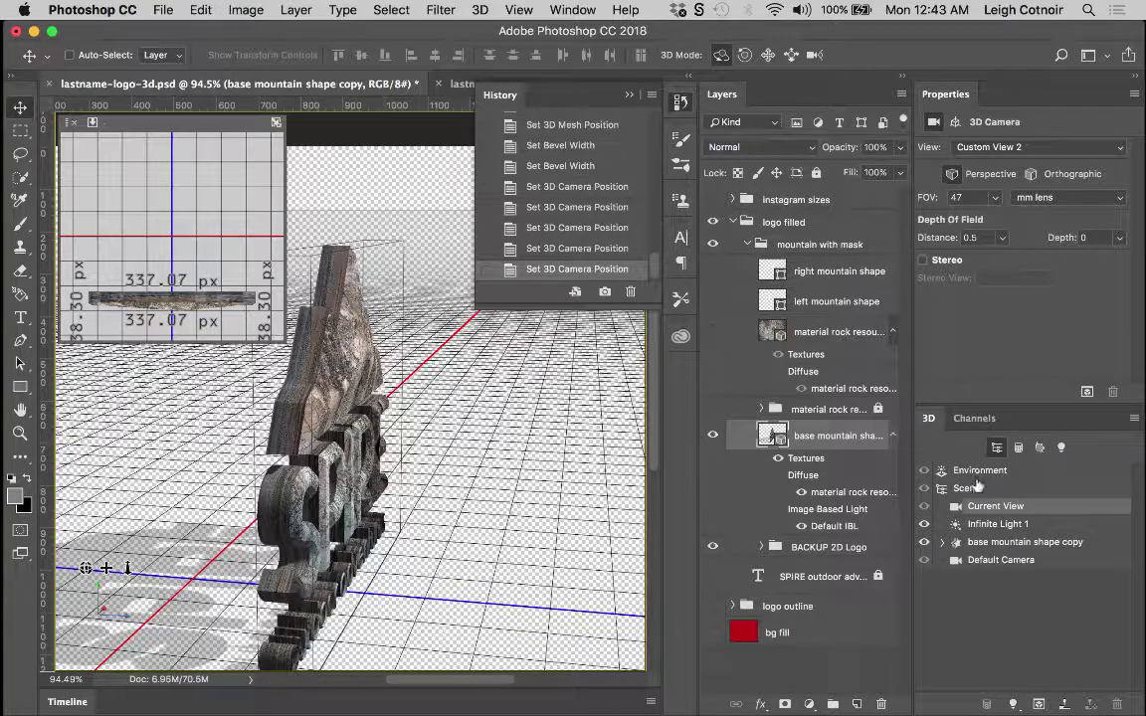
# Flatten the logo's front cap inflation by setting the angle to 7° and the strength to 22%.
pyautogui.click(993, 543)
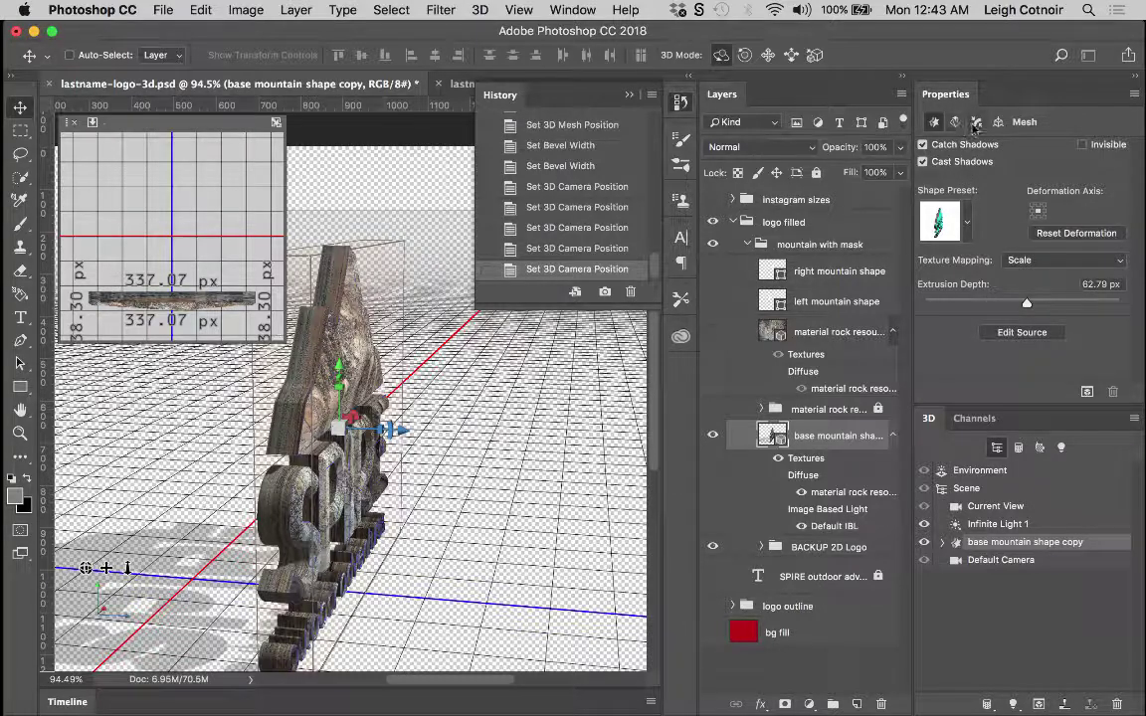
pyautogui.click(975, 123)
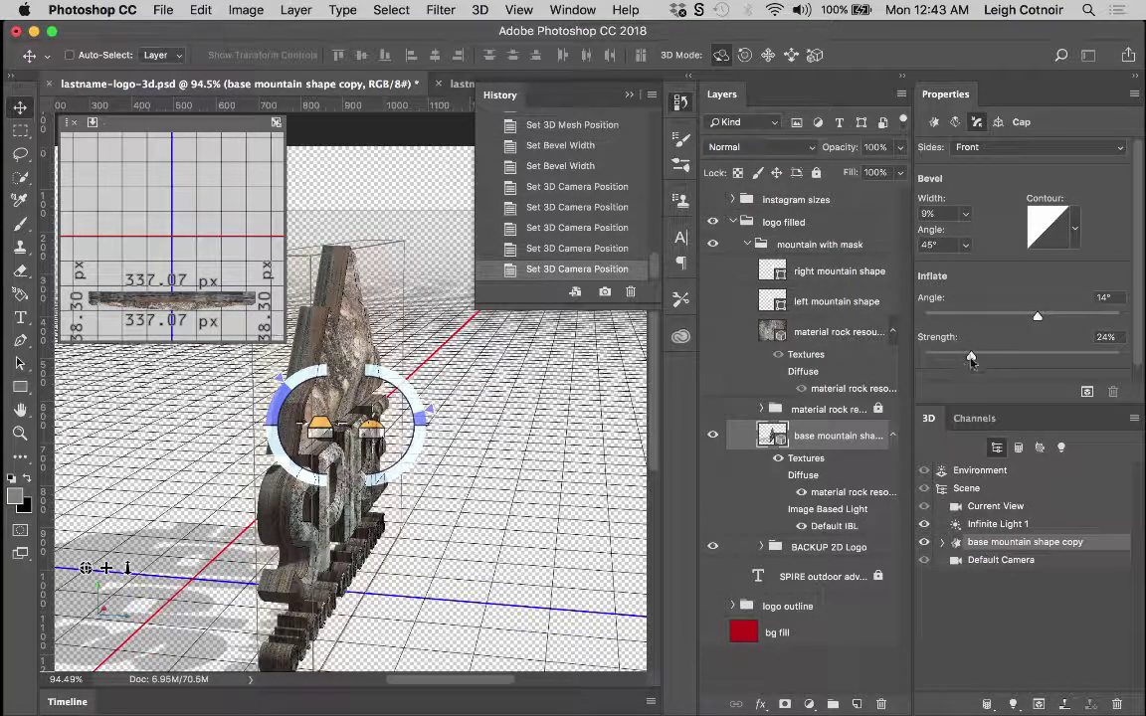
pyautogui.moveTo(971, 360); pyautogui.dragTo(960, 360)
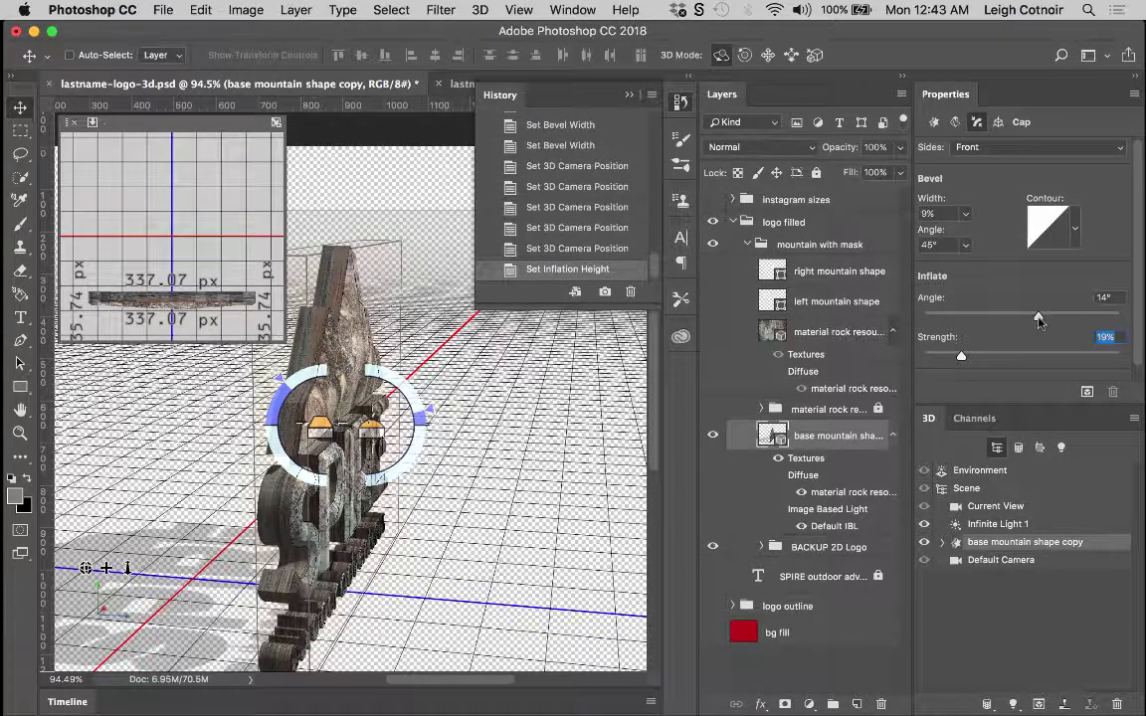
pyautogui.moveTo(1037, 316)
pyautogui.mouseDown()
pyautogui.moveTo(1050, 317)
pyautogui.moveTo(1030, 316)
pyautogui.mouseUp()
pyautogui.moveTo(962, 357); pyautogui.dragTo(965, 356)
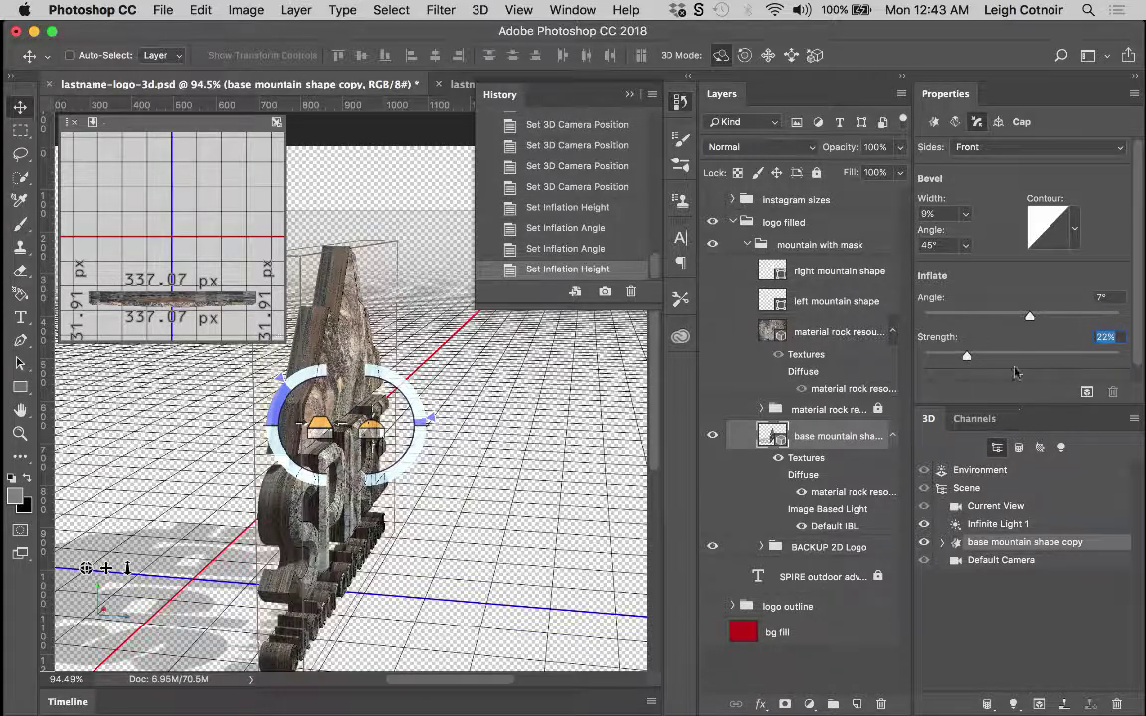
# Apply the logo mesh's cap bevel and inflation to both the front and back sides.
pyautogui.scroll(-1, 1018, 318)
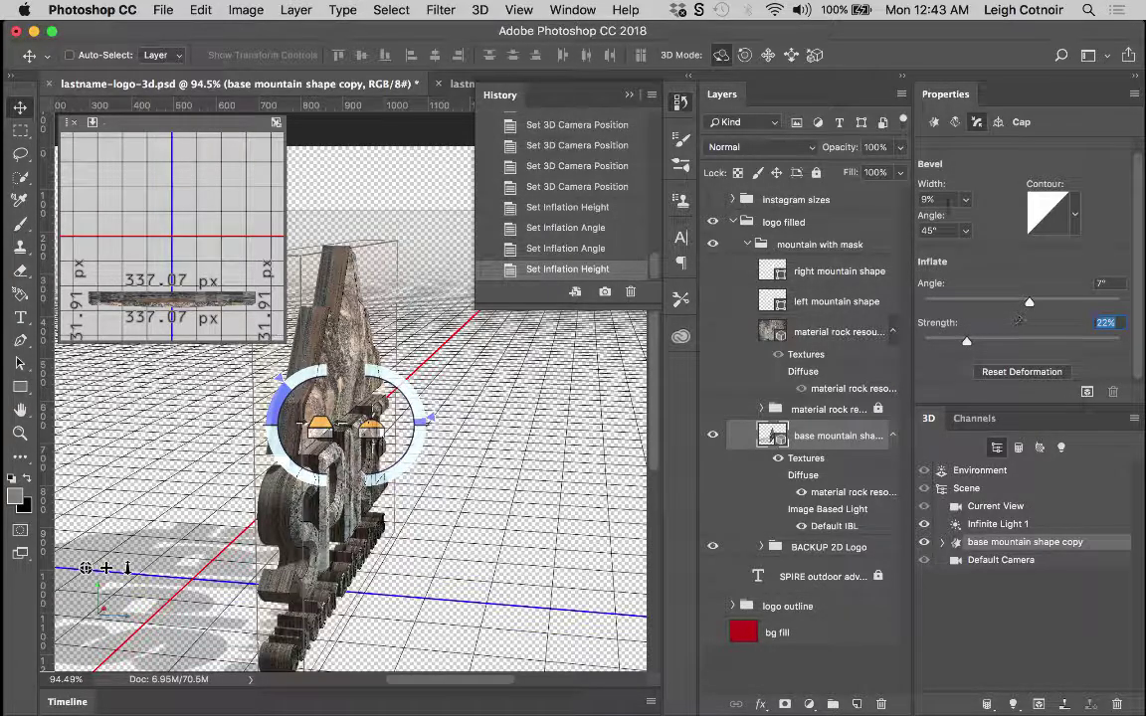
pyautogui.scroll(1, 974, 154)
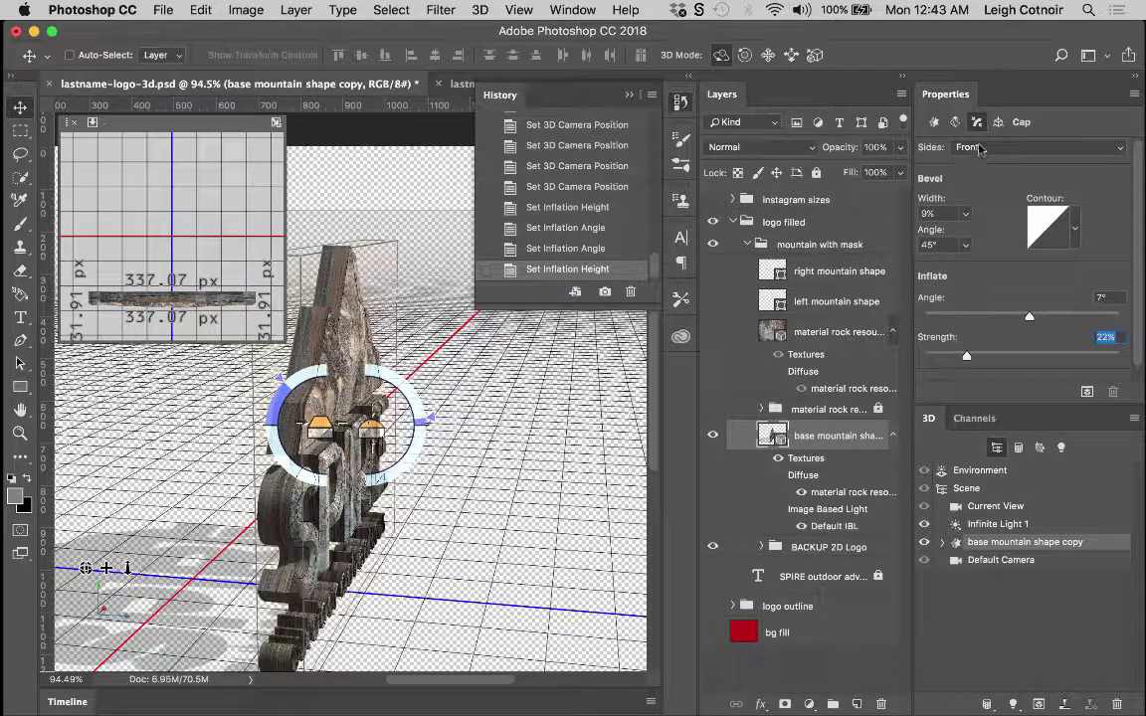
pyautogui.click(979, 148)
pyautogui.click(984, 171)
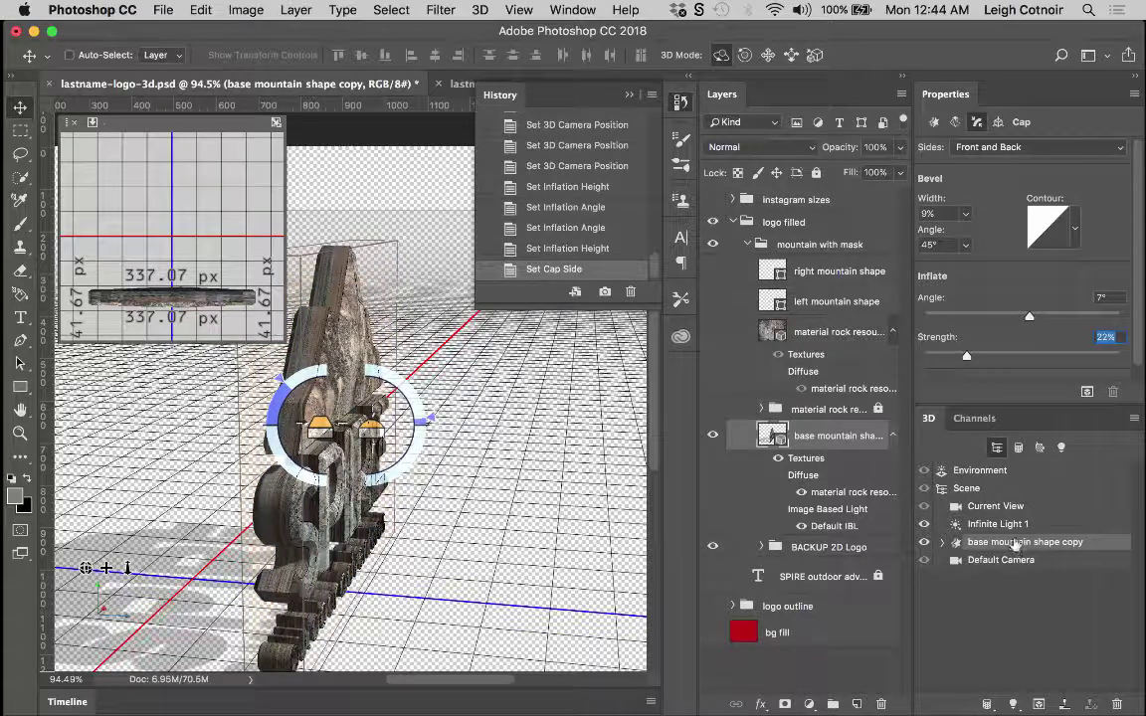
# Orbit the current view around the whole logo to examine both caps, ending on a raised three-quarter view.
pyautogui.click(999, 505)
pyautogui.moveTo(411, 411); pyautogui.dragTo(529, 555)
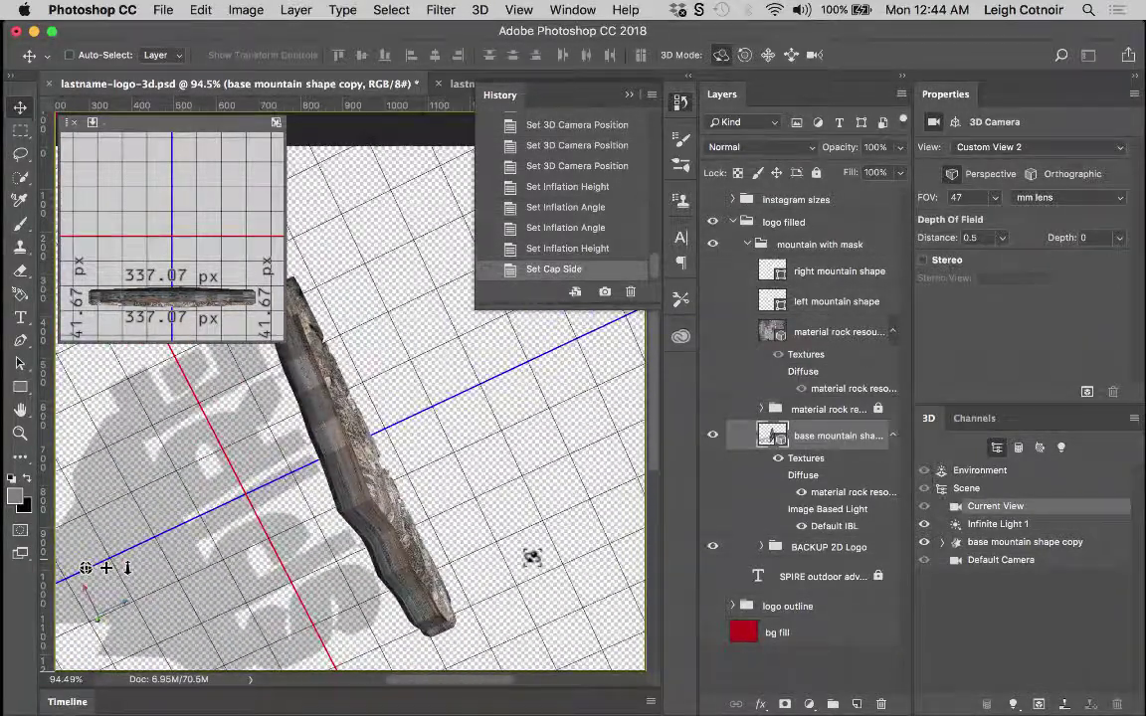
pyautogui.moveTo(481, 501); pyautogui.dragTo(360, 122)
pyautogui.moveTo(468, 544); pyautogui.dragTo(538, 475)
pyautogui.moveTo(270, 514); pyautogui.dragTo(431, 543)
pyautogui.moveTo(438, 512); pyautogui.dragTo(448, 501)
pyautogui.scroll(-2, 435, 400)
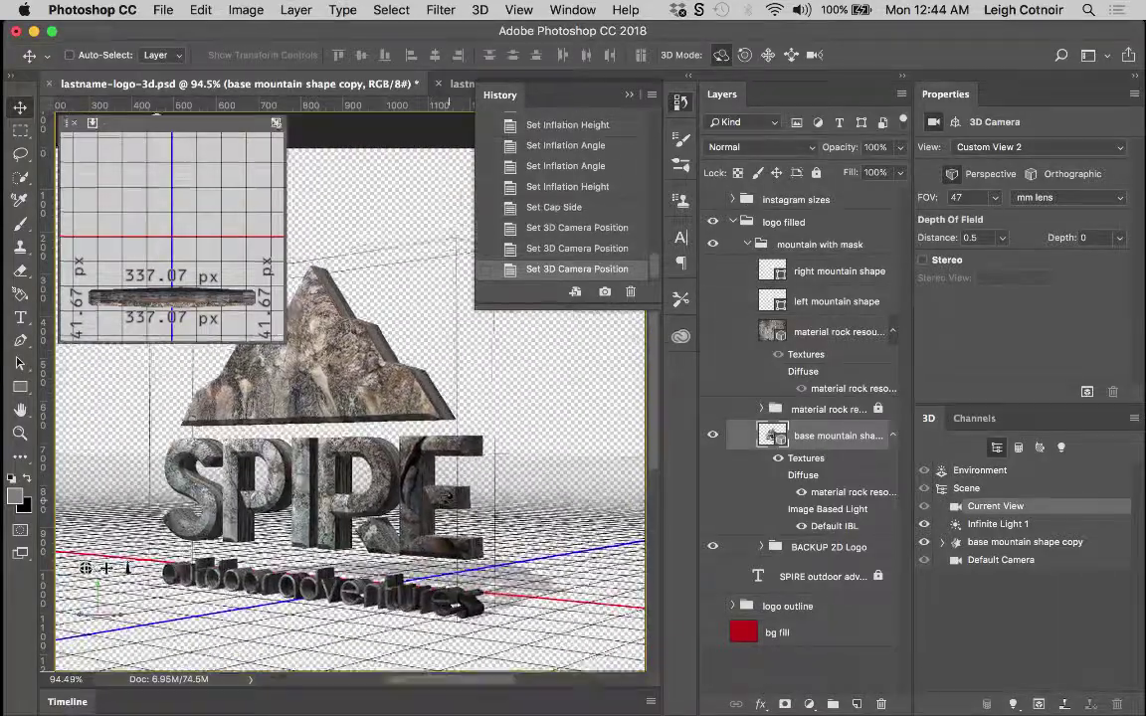
pyautogui.moveTo(438, 571); pyautogui.dragTo(400, 515)
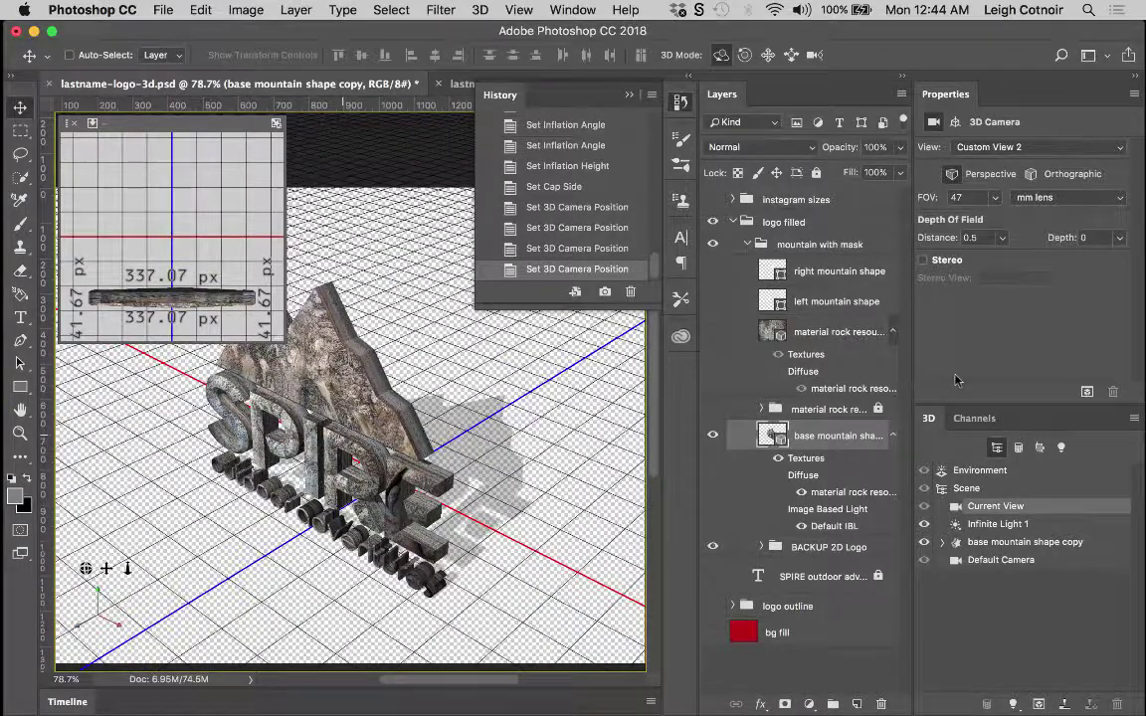
# Set the extrusion depth of the base mountain shape copy mesh to 39.95 px.
pyautogui.click(991, 546)
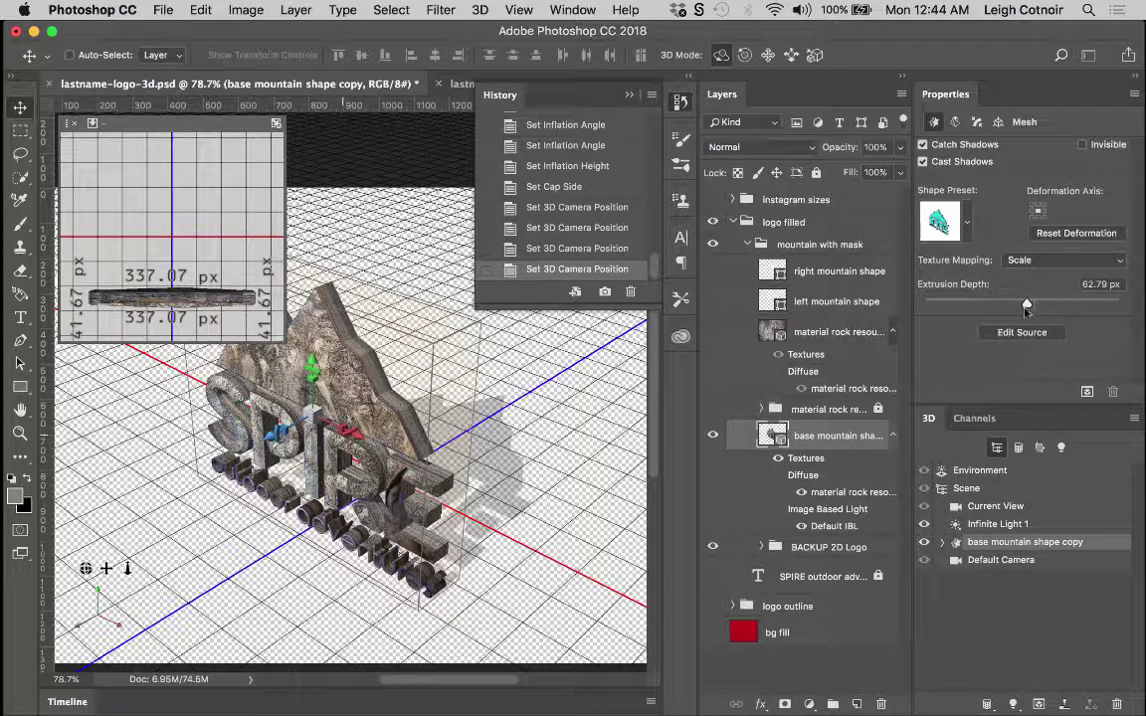
pyautogui.moveTo(1026, 306); pyautogui.dragTo(1025, 303)
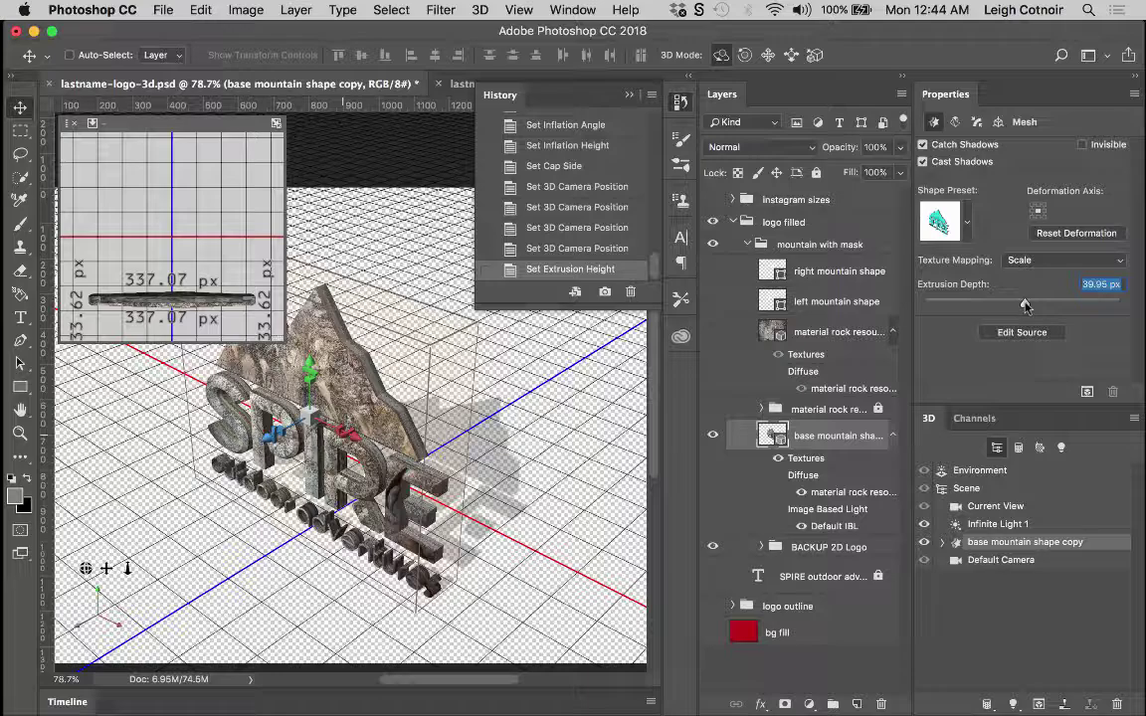
# Orbit the current view to a more frontal angle of the logo and switch the 3D camera to pan mode.
pyautogui.click(993, 509)
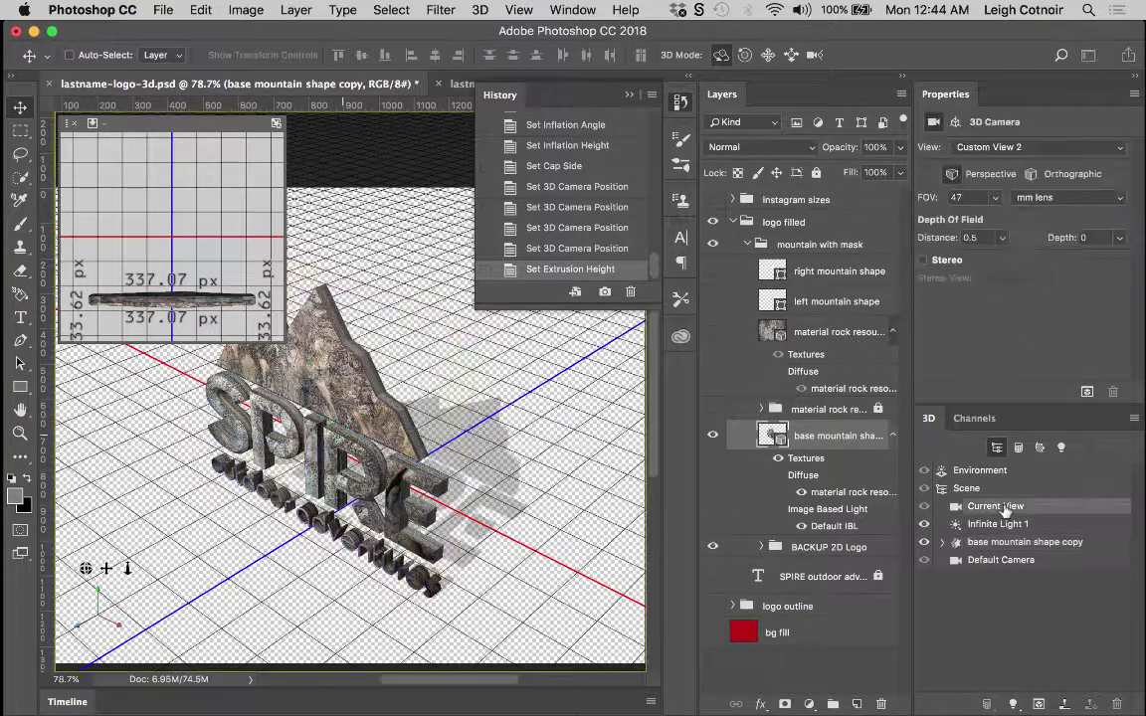
pyautogui.moveTo(390, 376); pyautogui.dragTo(425, 350)
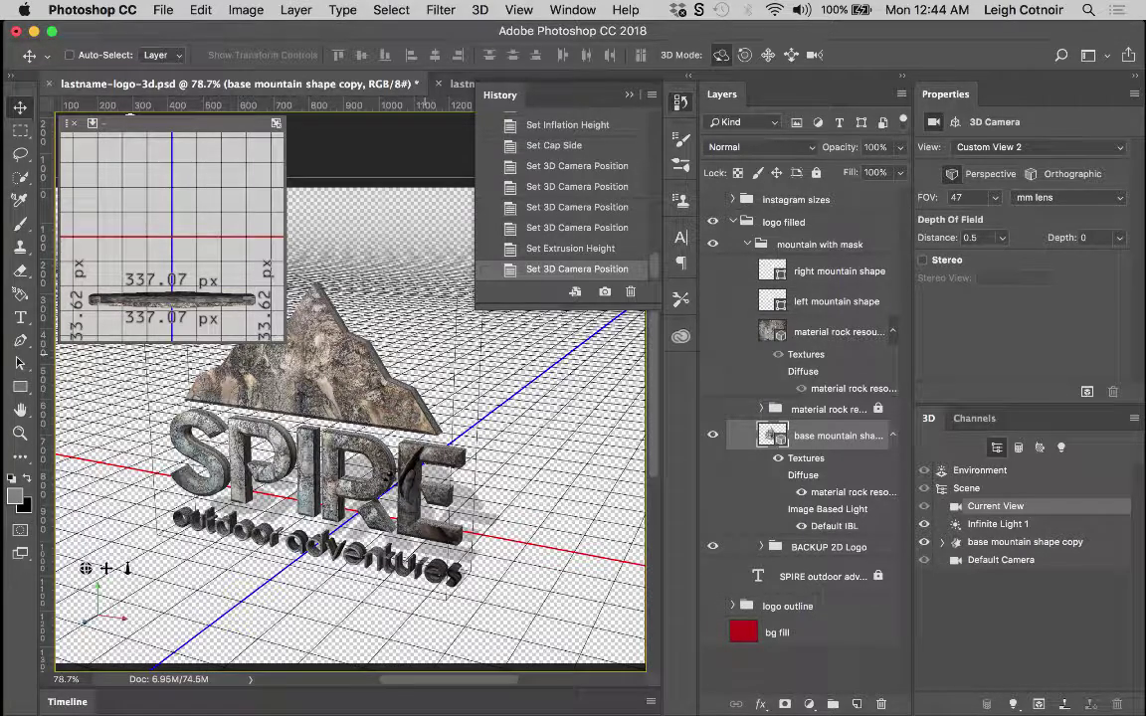
pyautogui.click(767, 56)
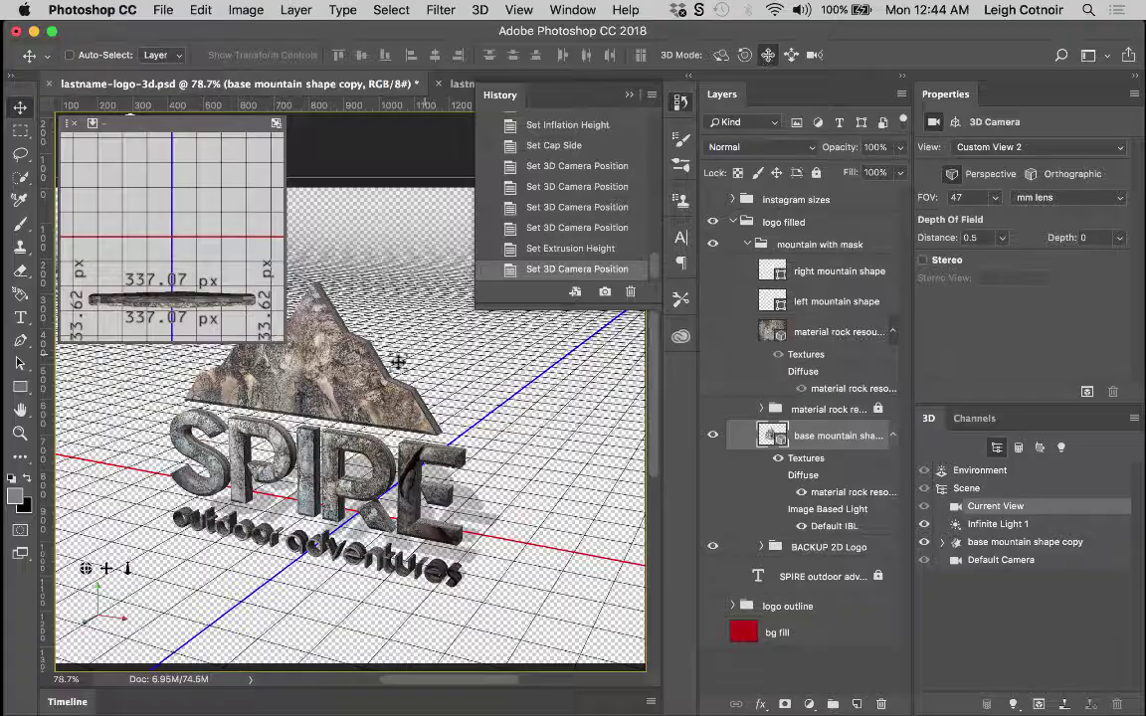